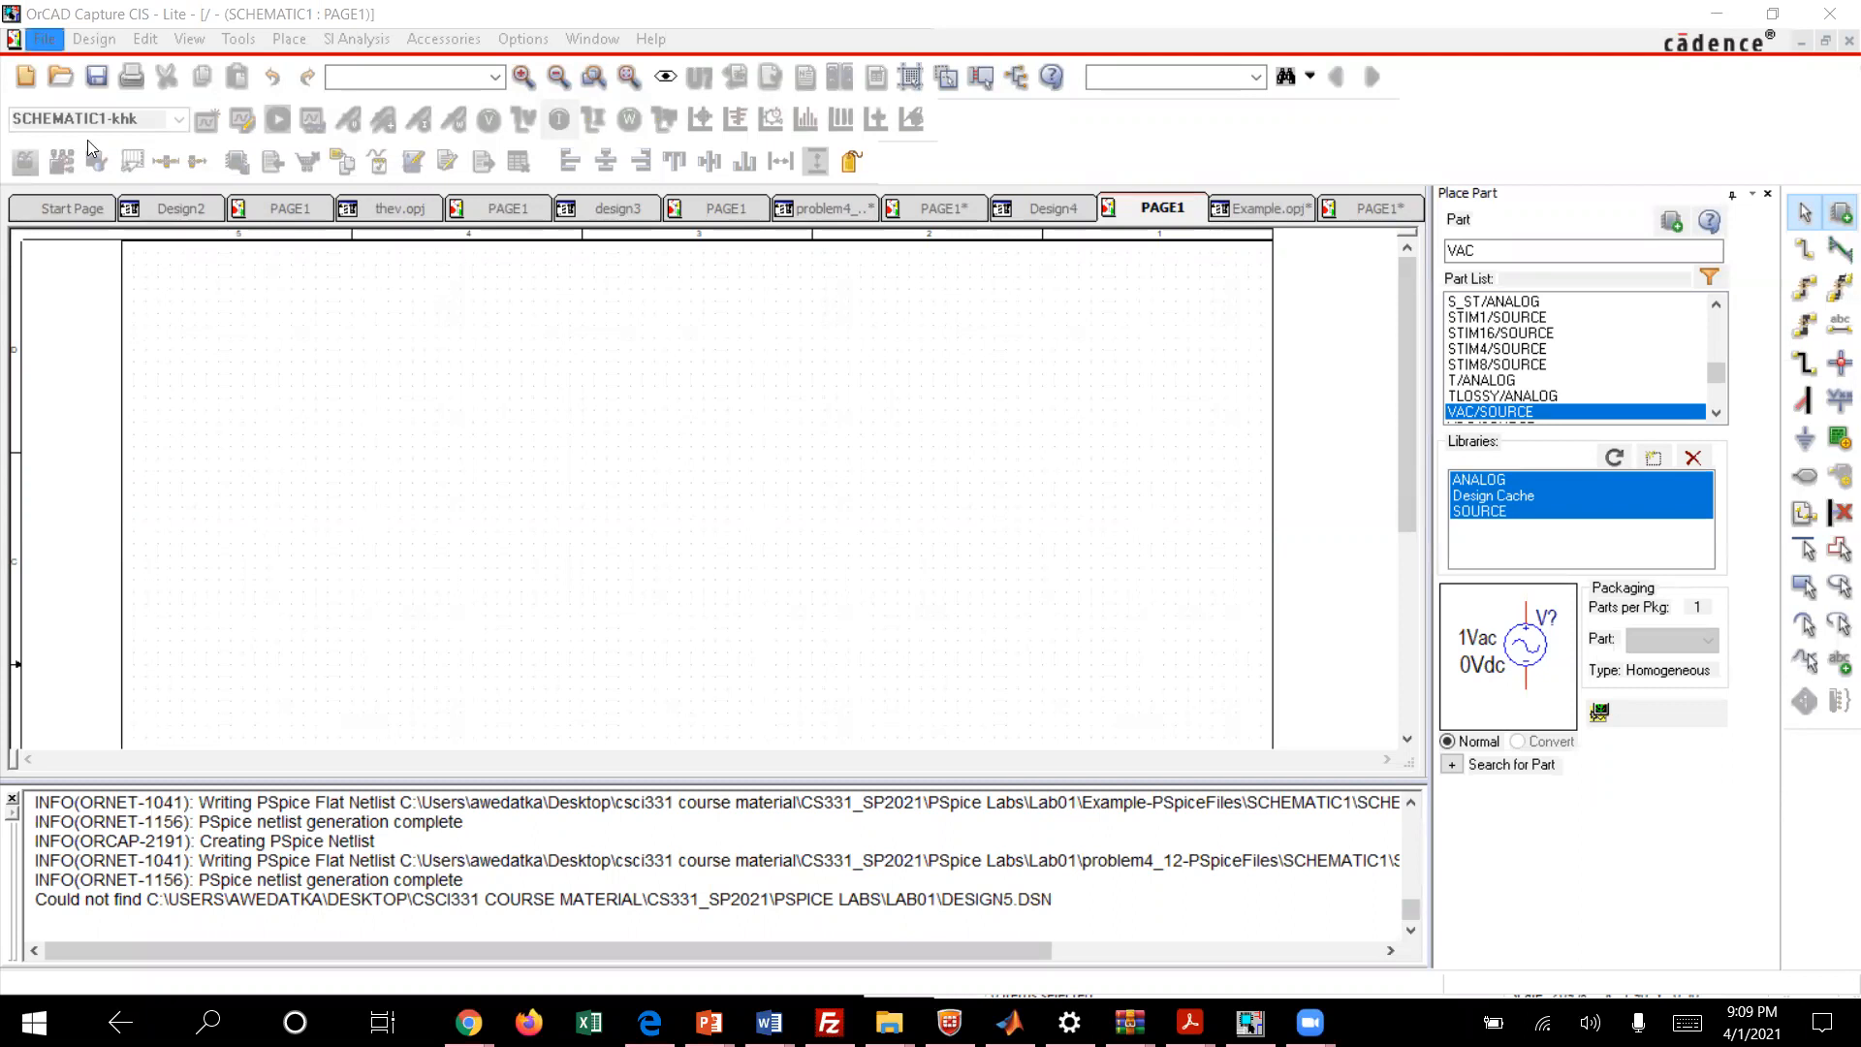
Step: Create a blank PSpice Analog or Mixed A/D project named PSpiceExample
key("alt+f")
mouse_move(59, 66)
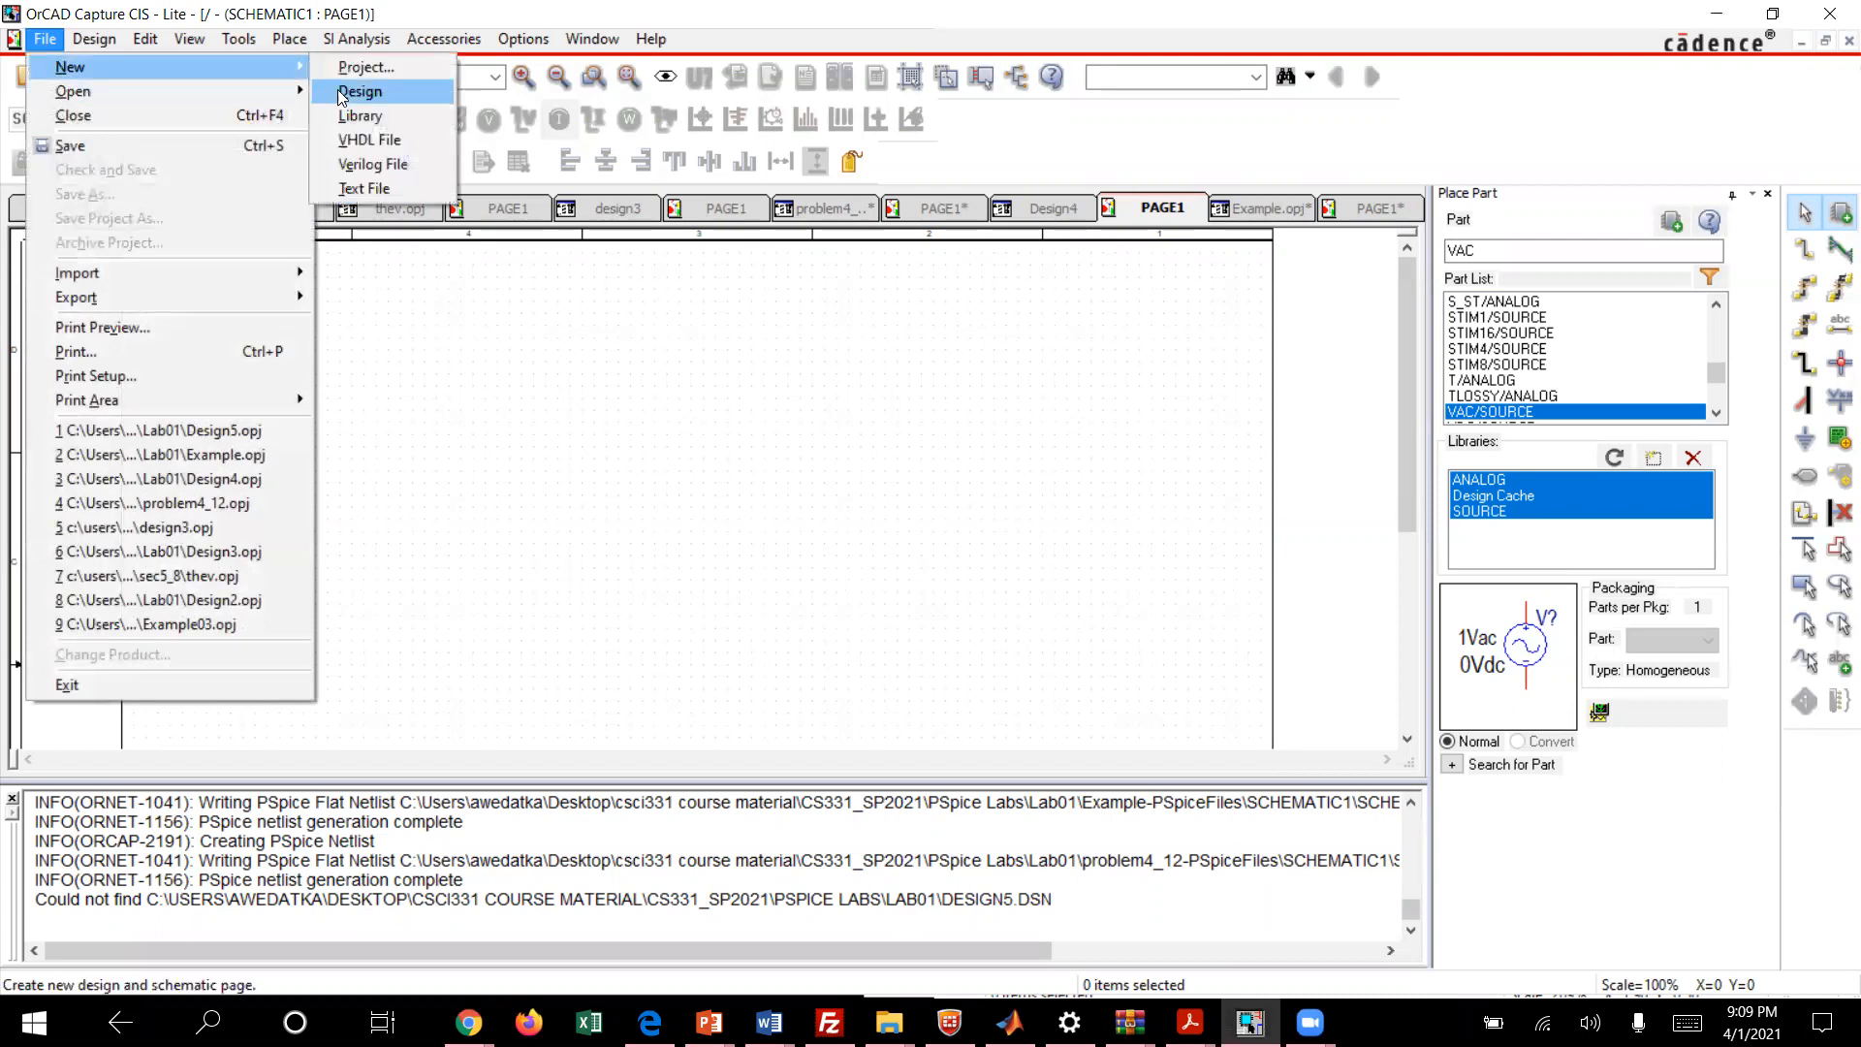
left_click(359, 68)
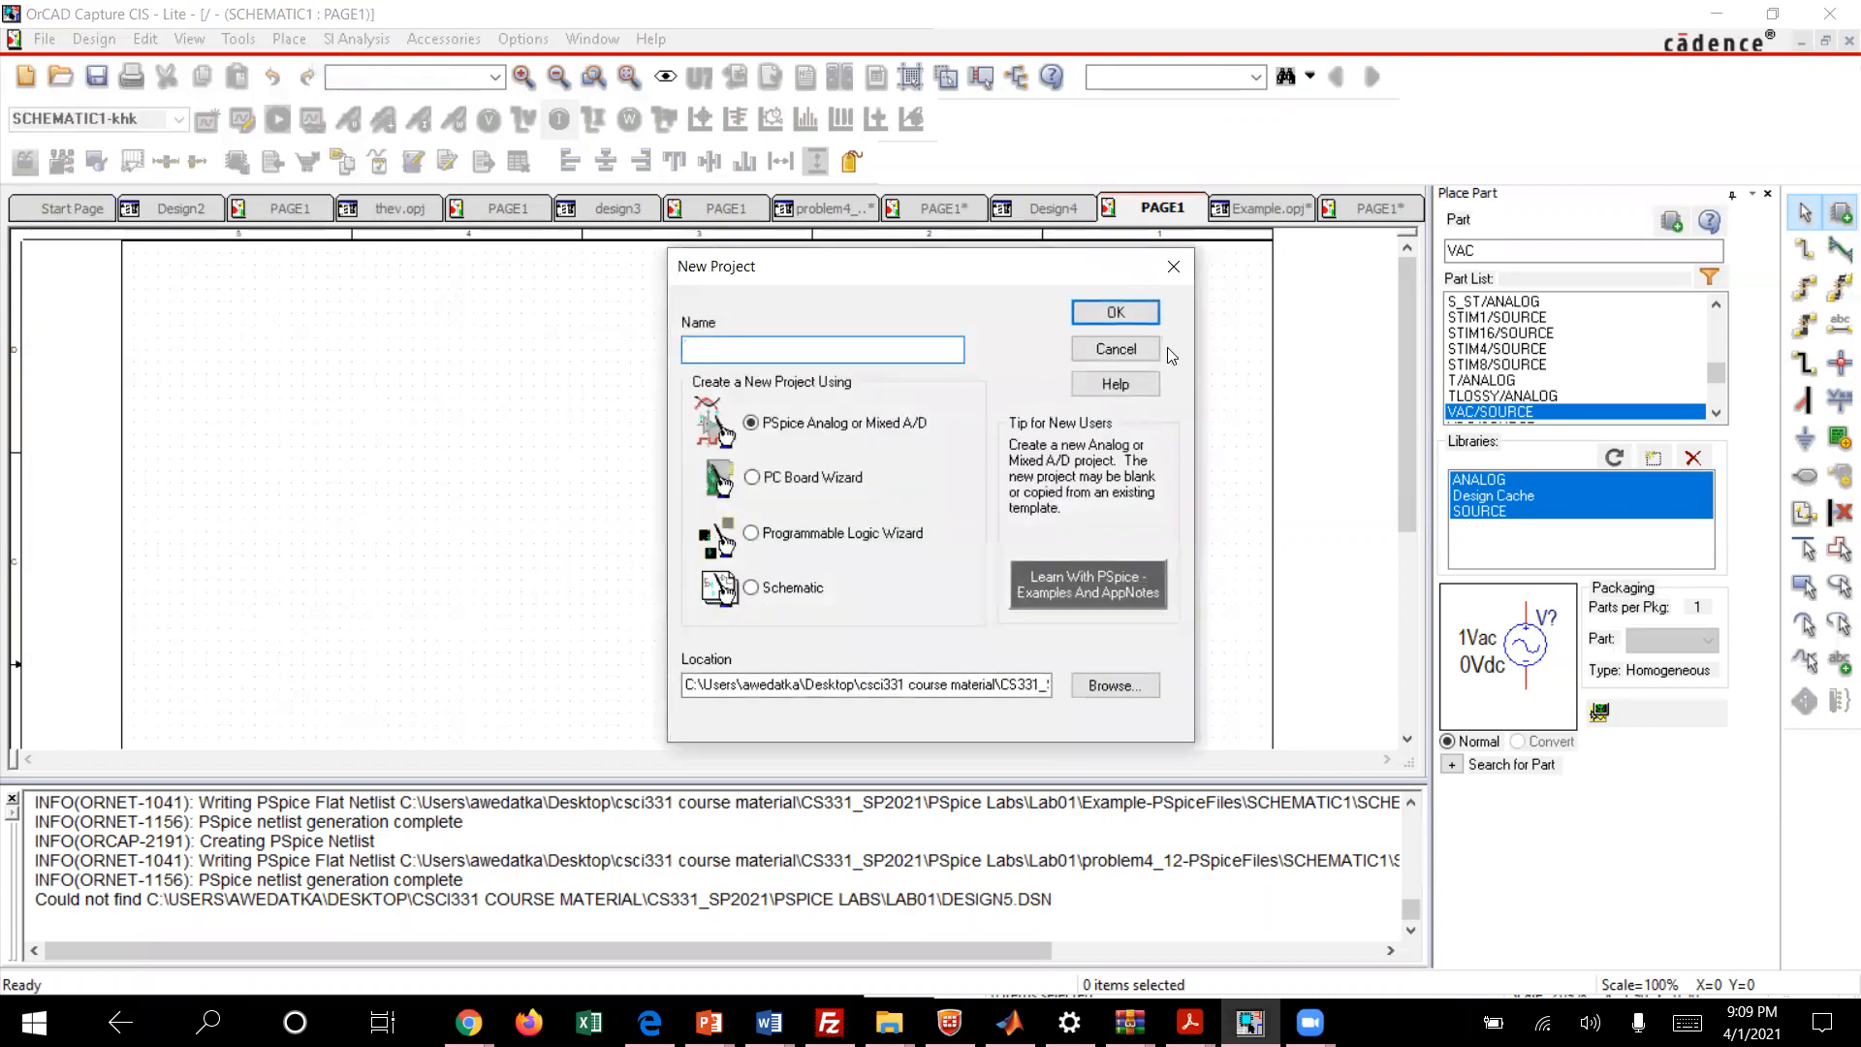
type("PSpiceExample")
left_click(1131, 311)
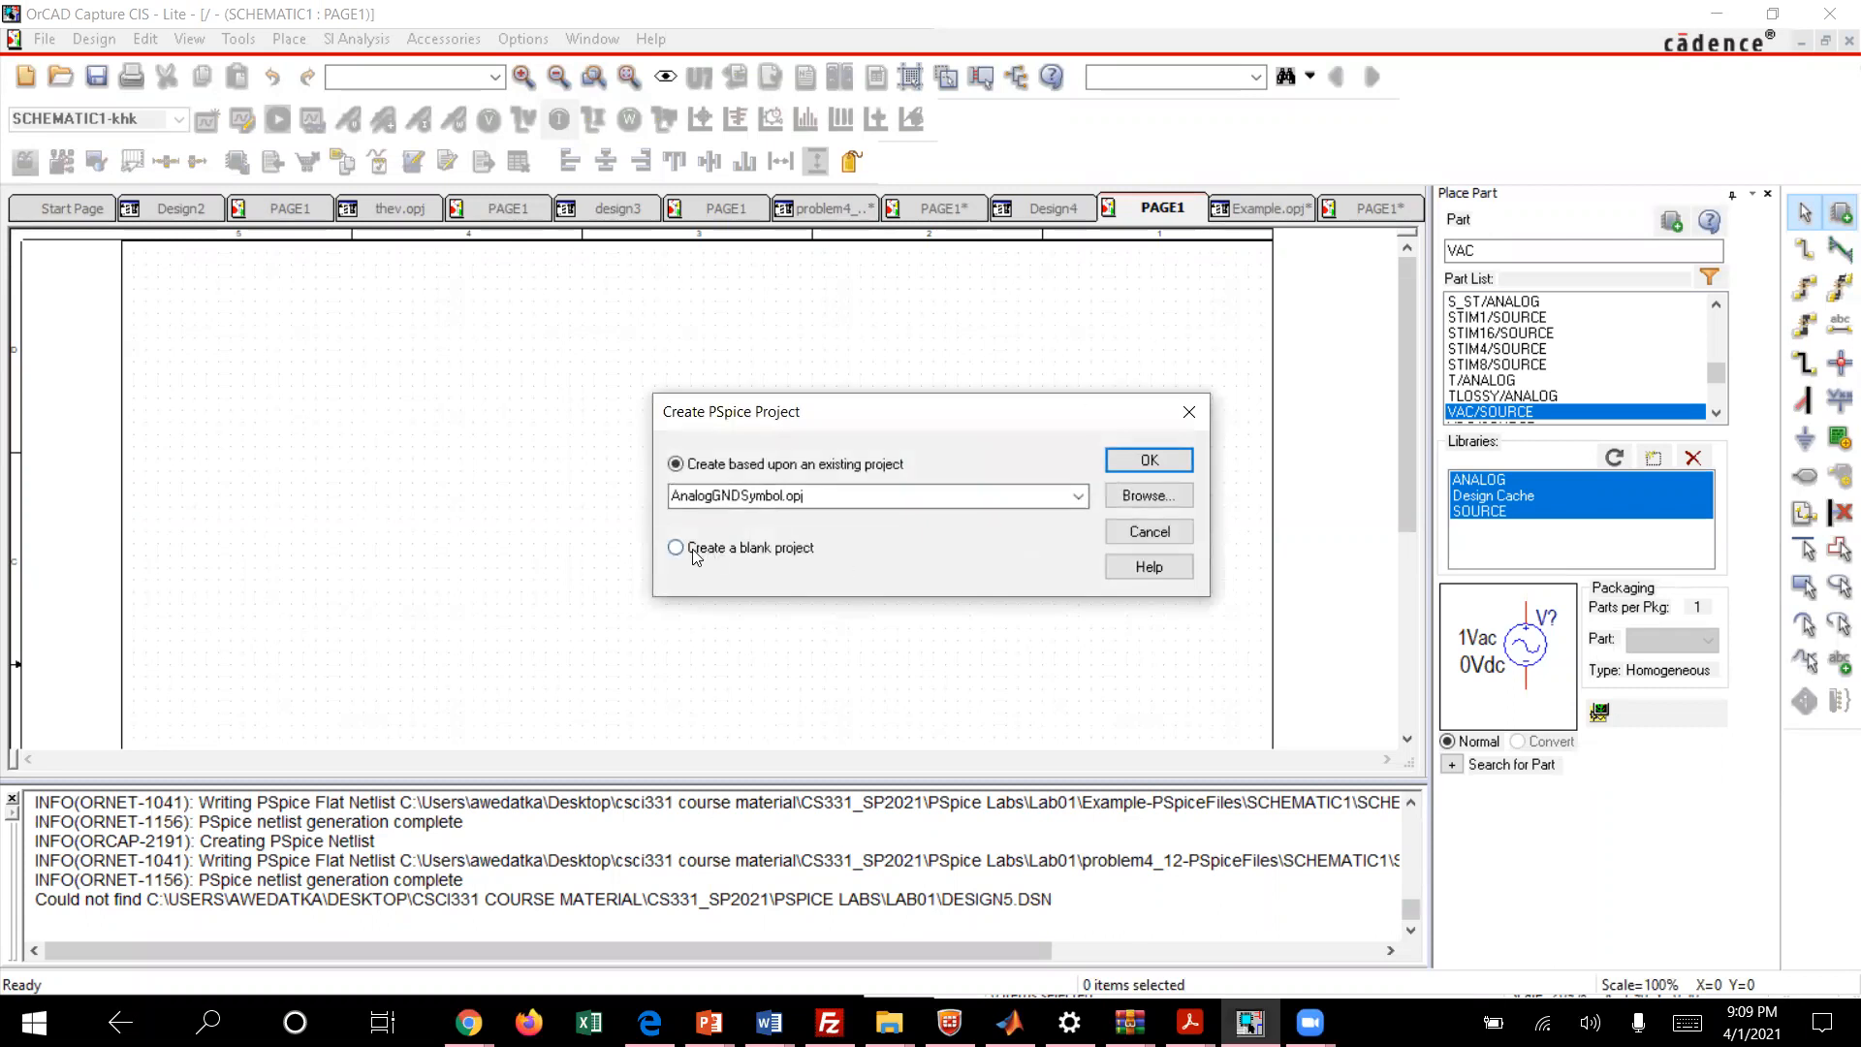
left_click(676, 548)
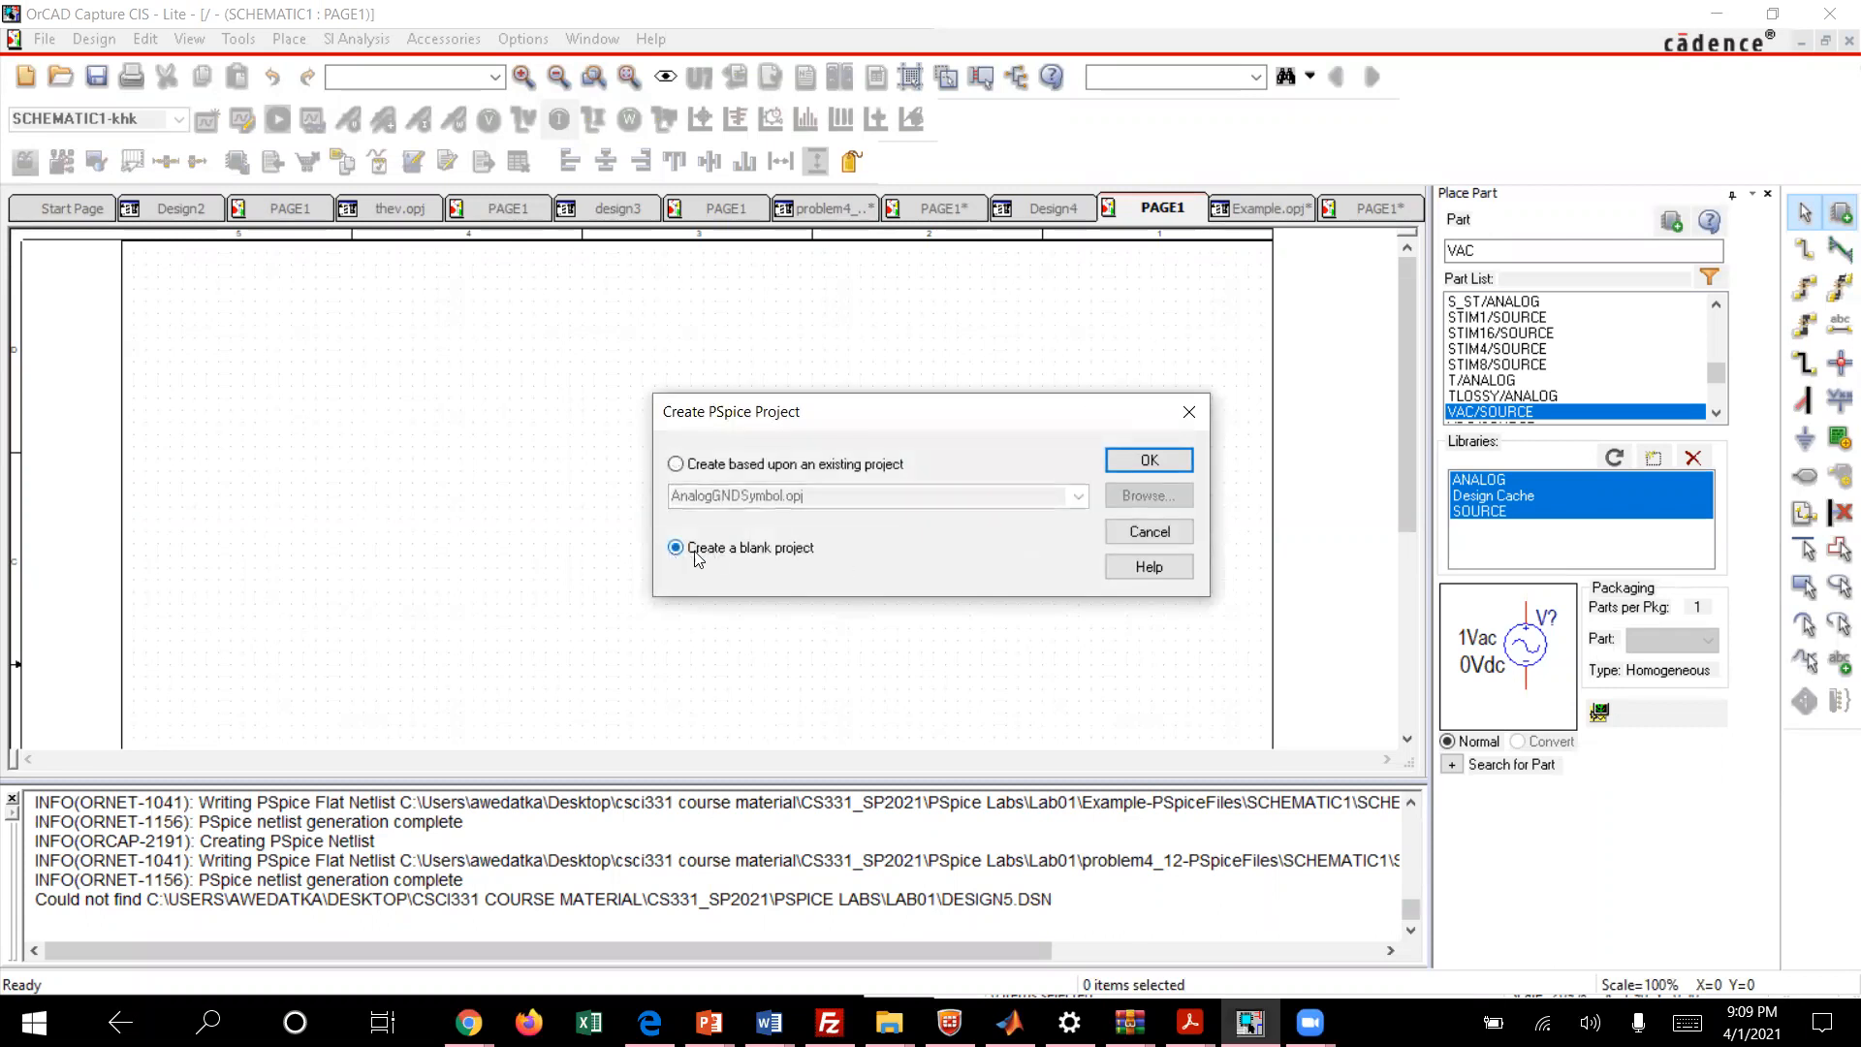
left_click(1136, 462)
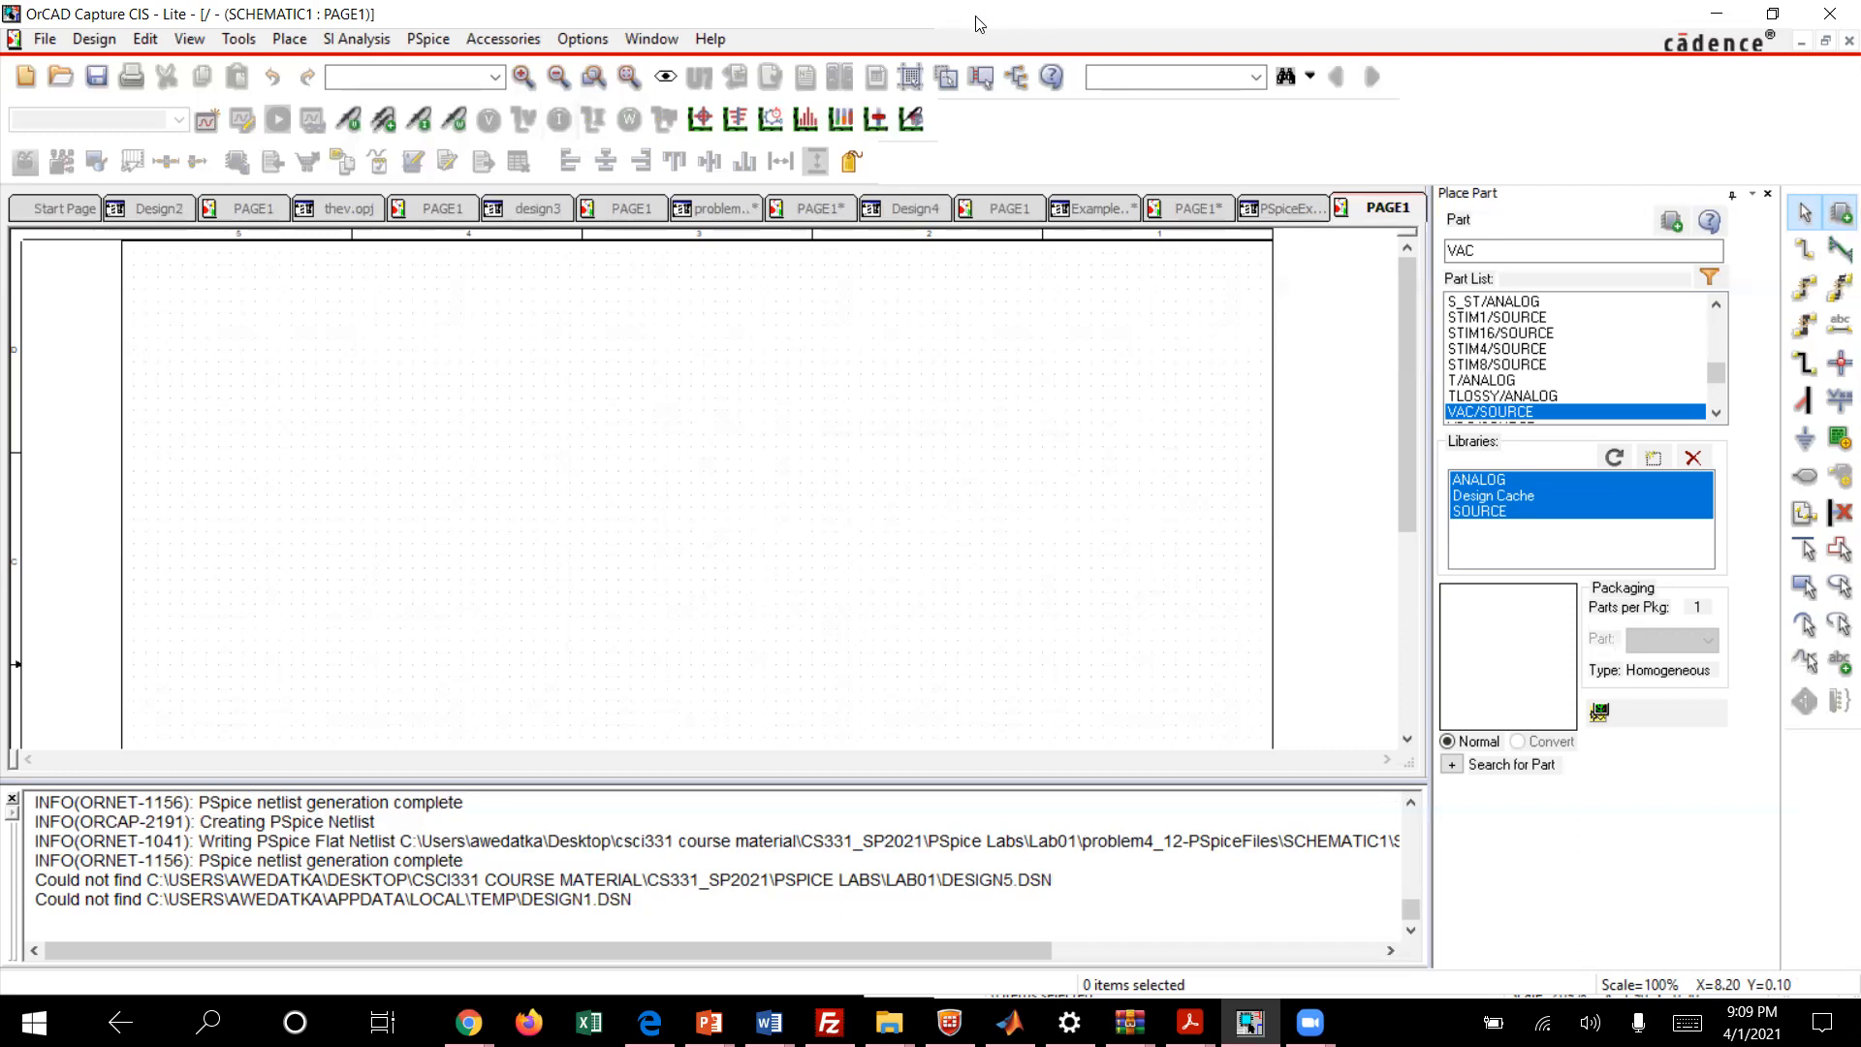
Step: Arrange the schematic window side by side with the lecture15.pptx circuit slide, giving the schematic the larger share
left_click_drag(1000, 23, 1367, 8)
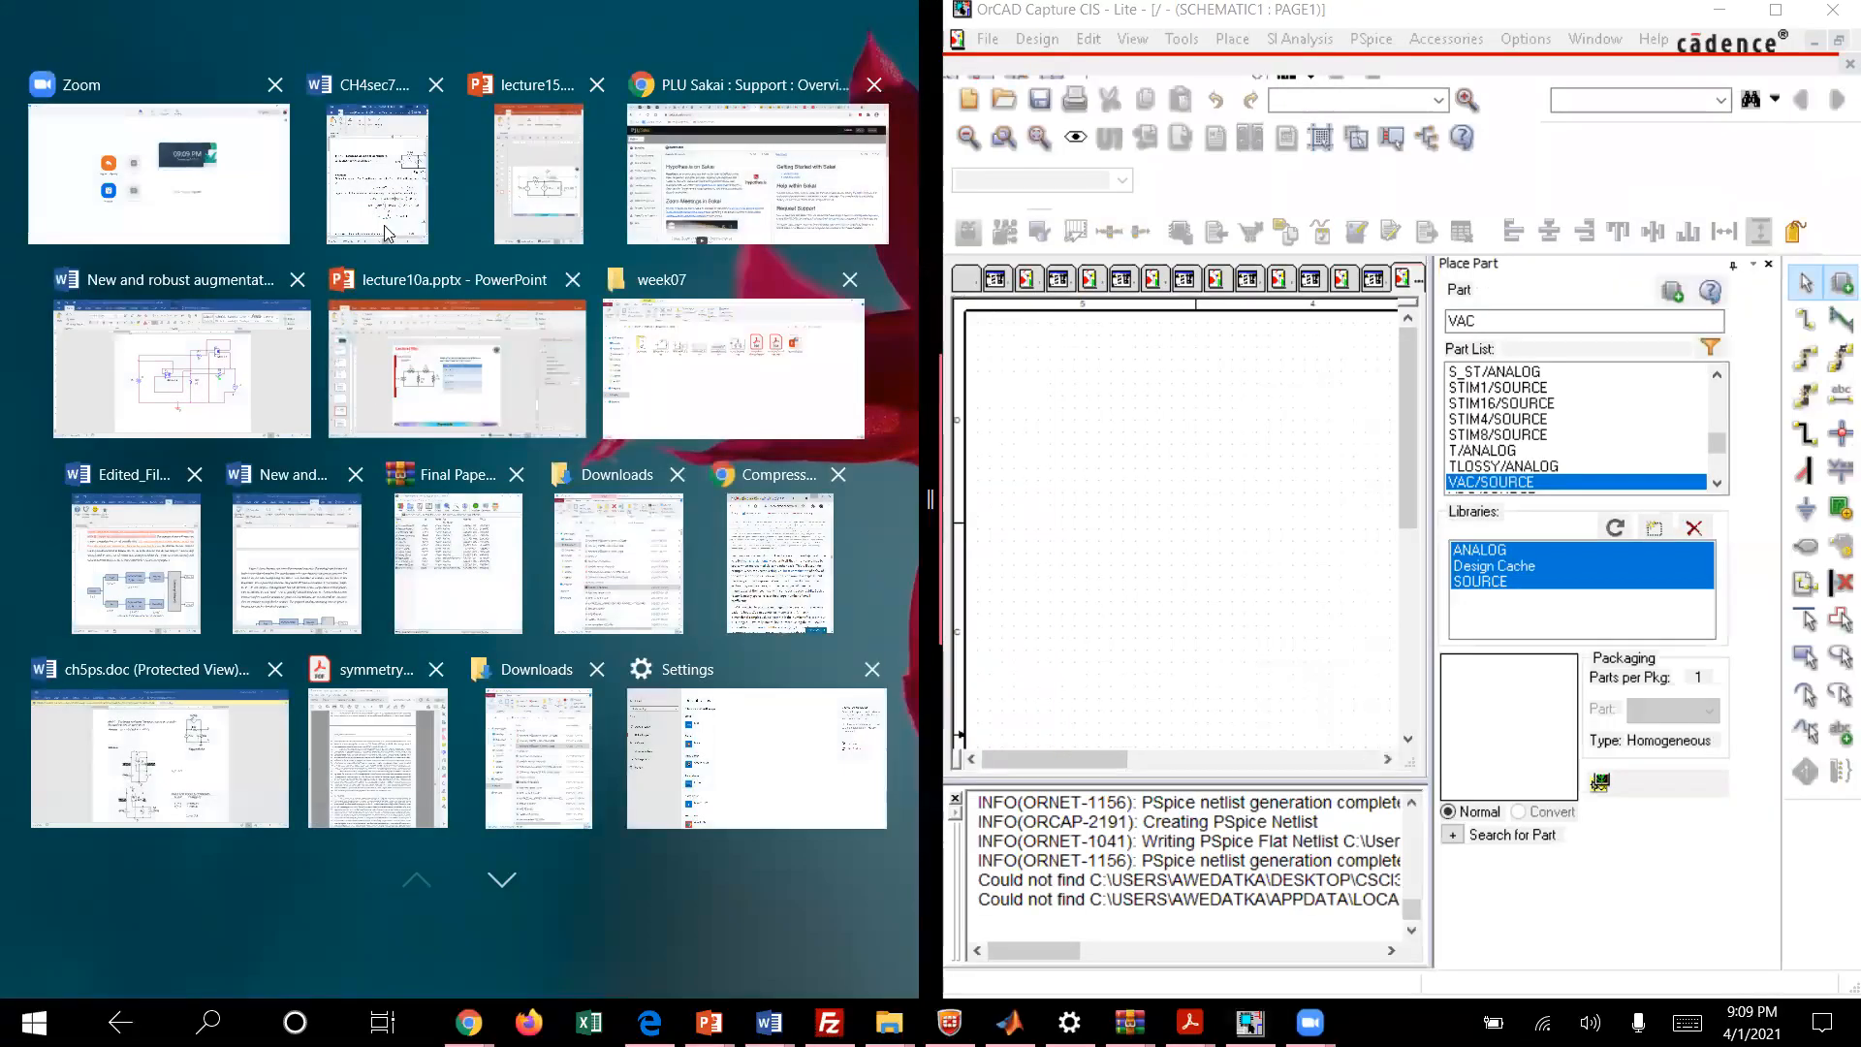
left_click(536, 196)
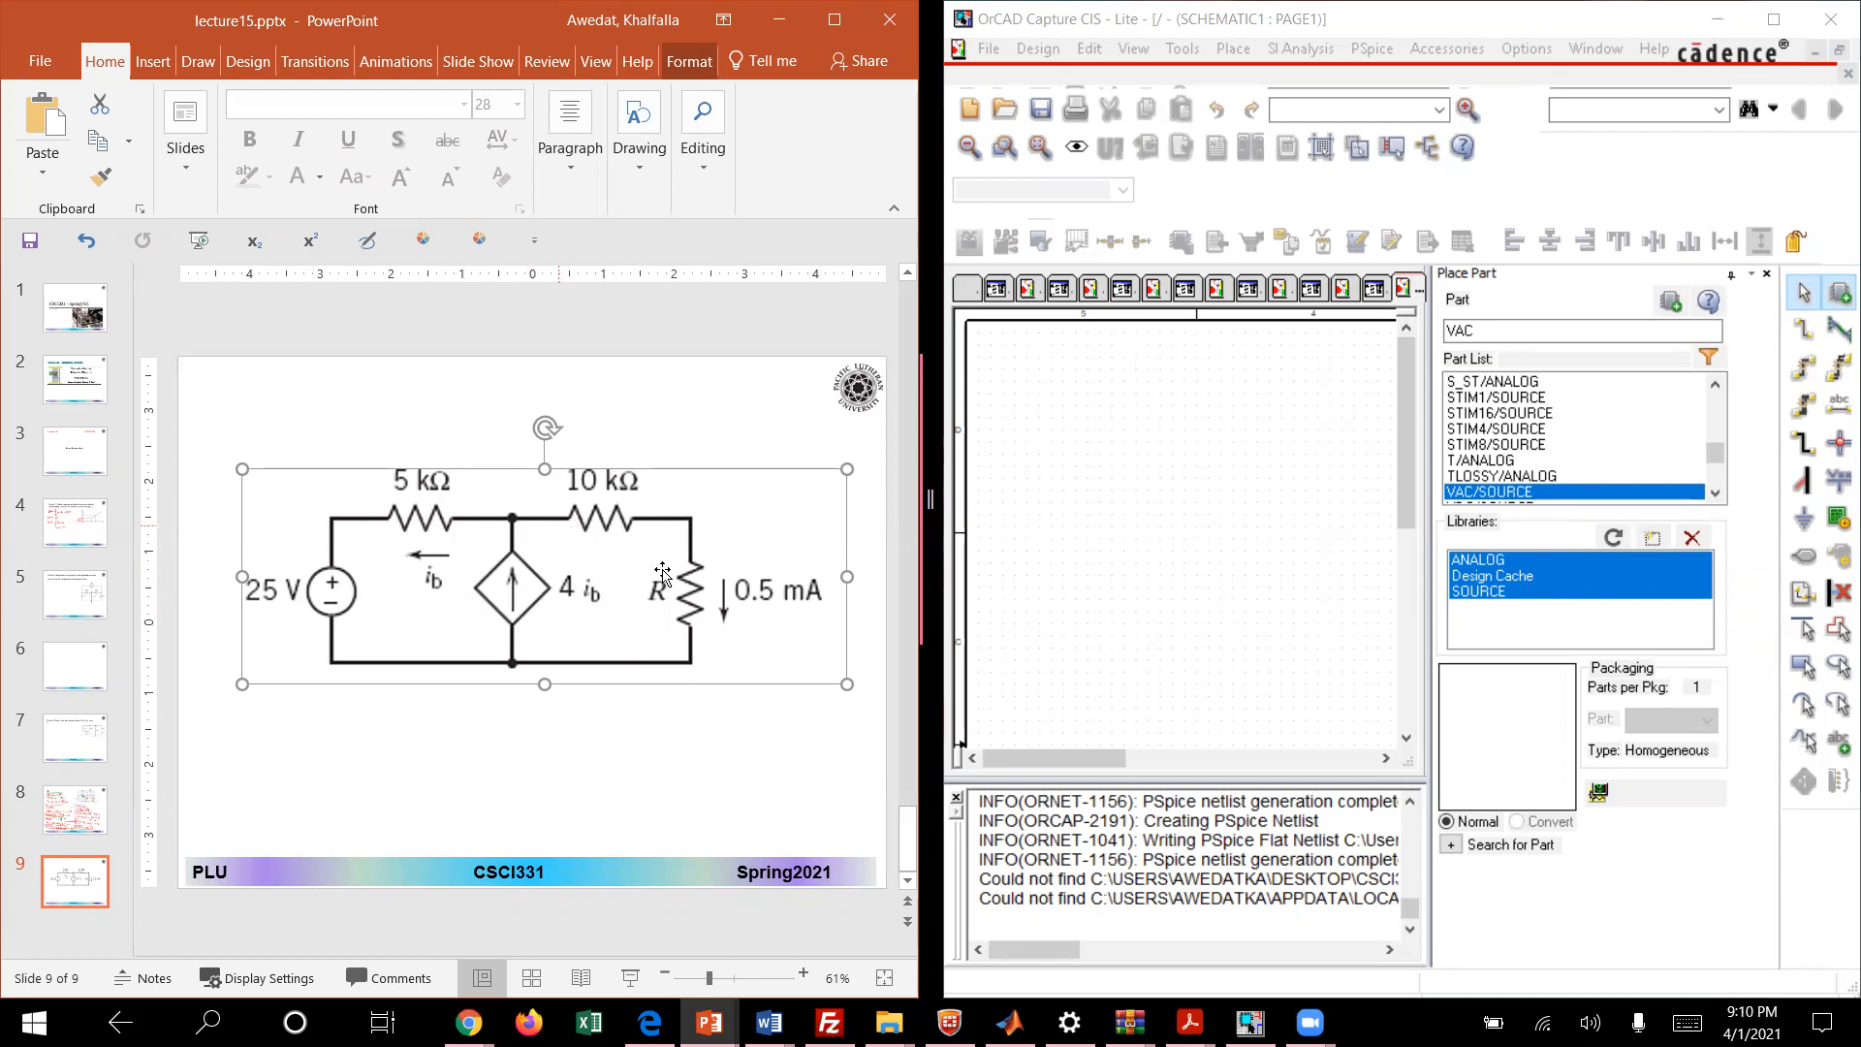
left_click_drag(935, 506, 732, 519)
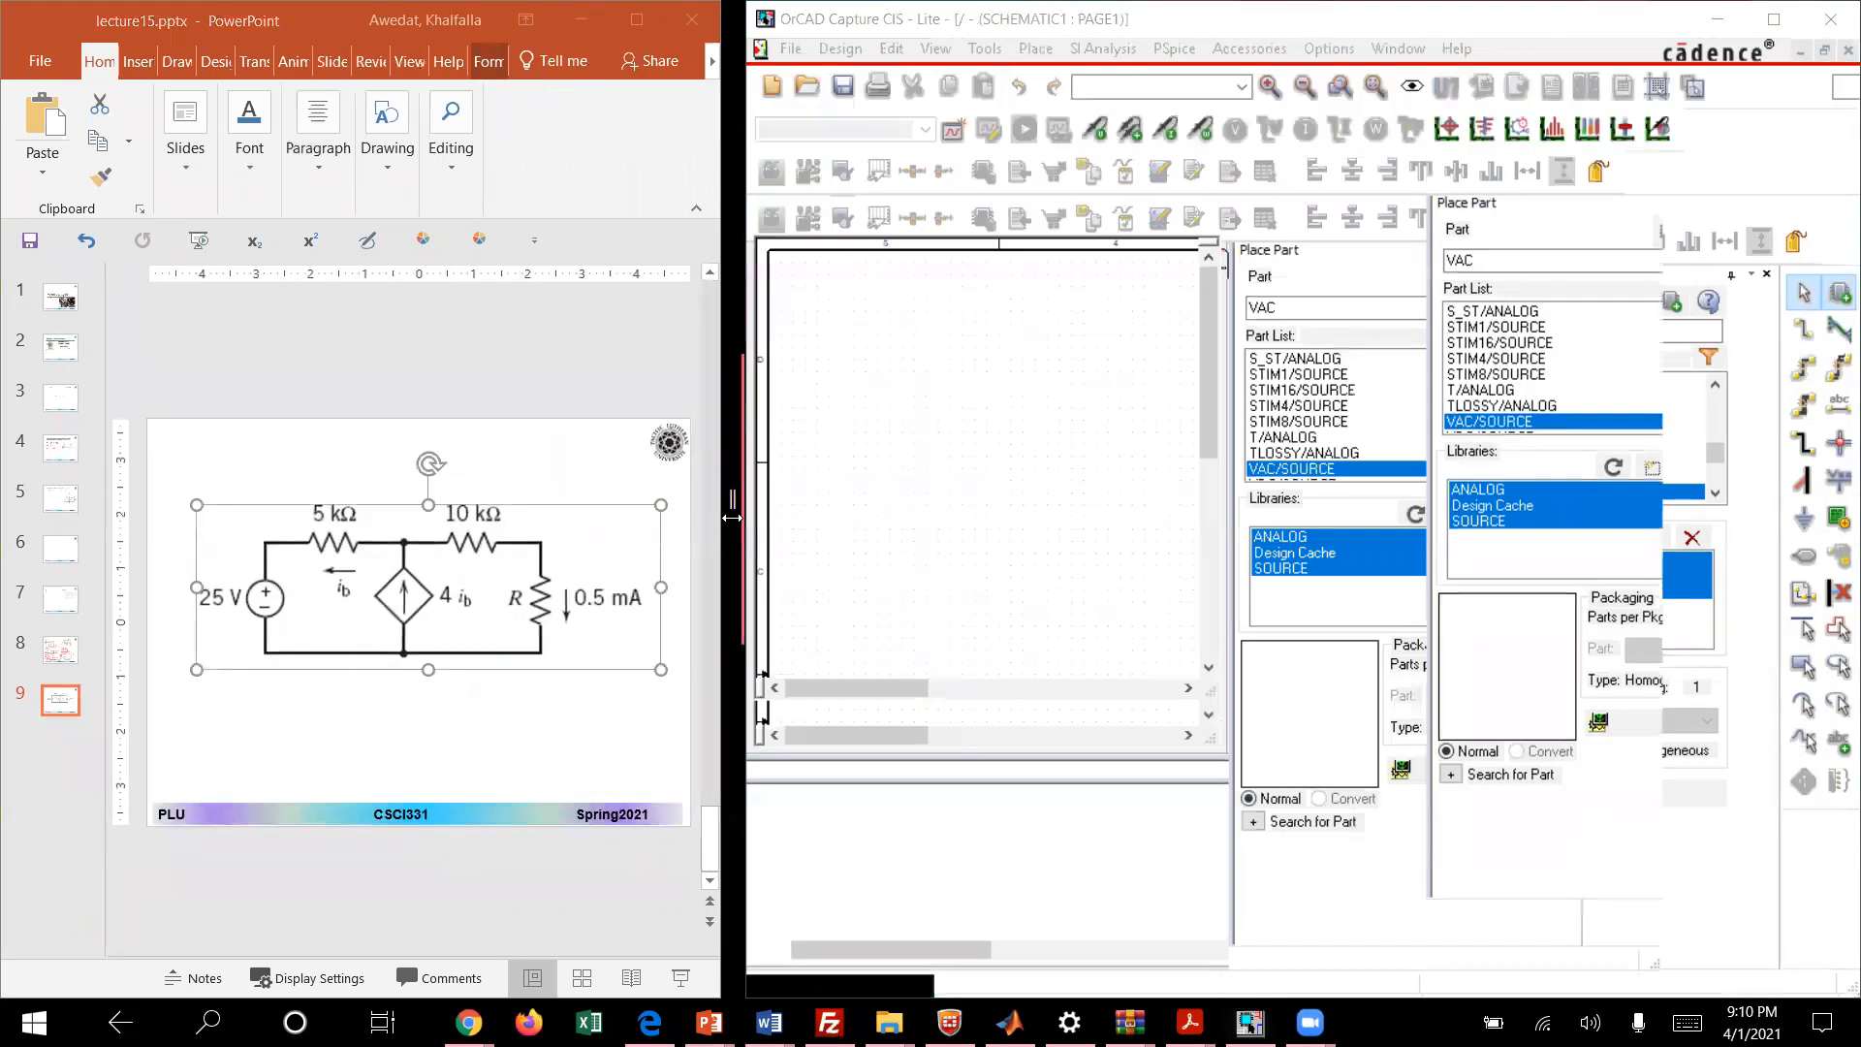
left_click(942, 369)
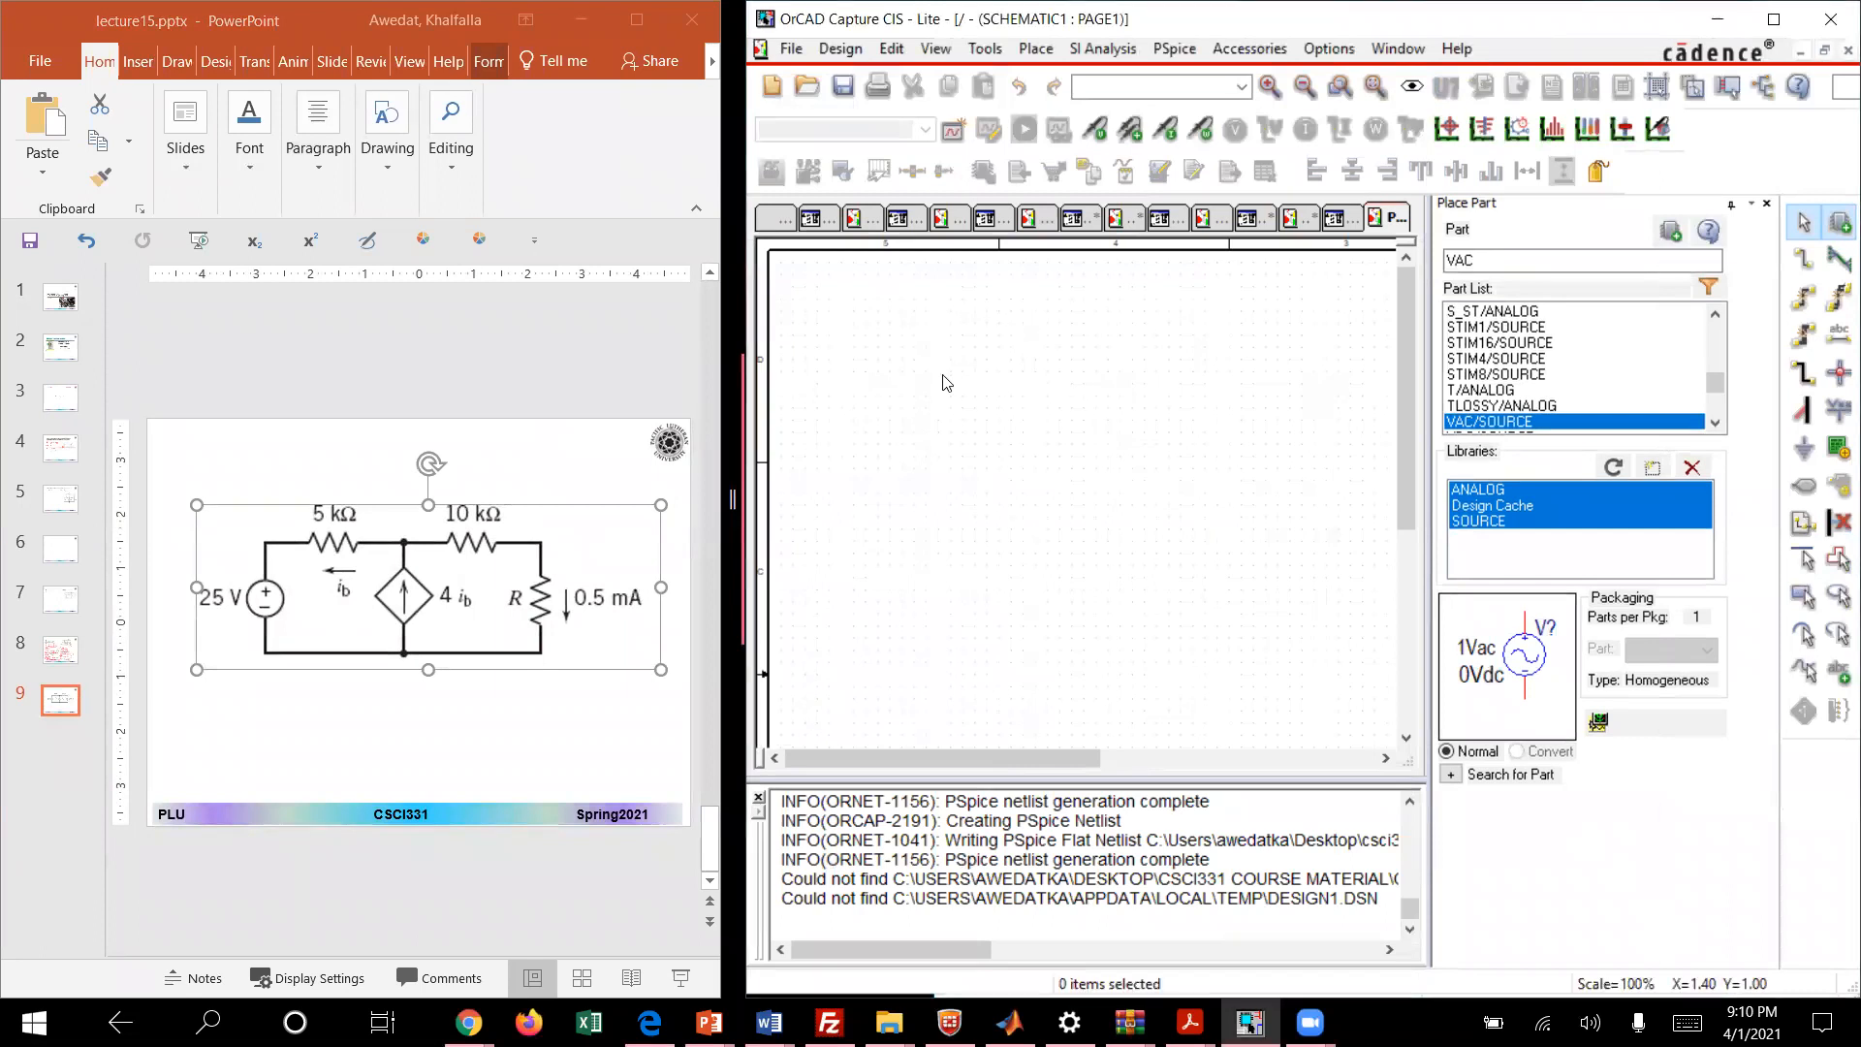
Step: Place a current-controlled current source (CCCS) in the upper part of the blank schematic page
left_click(1036, 48)
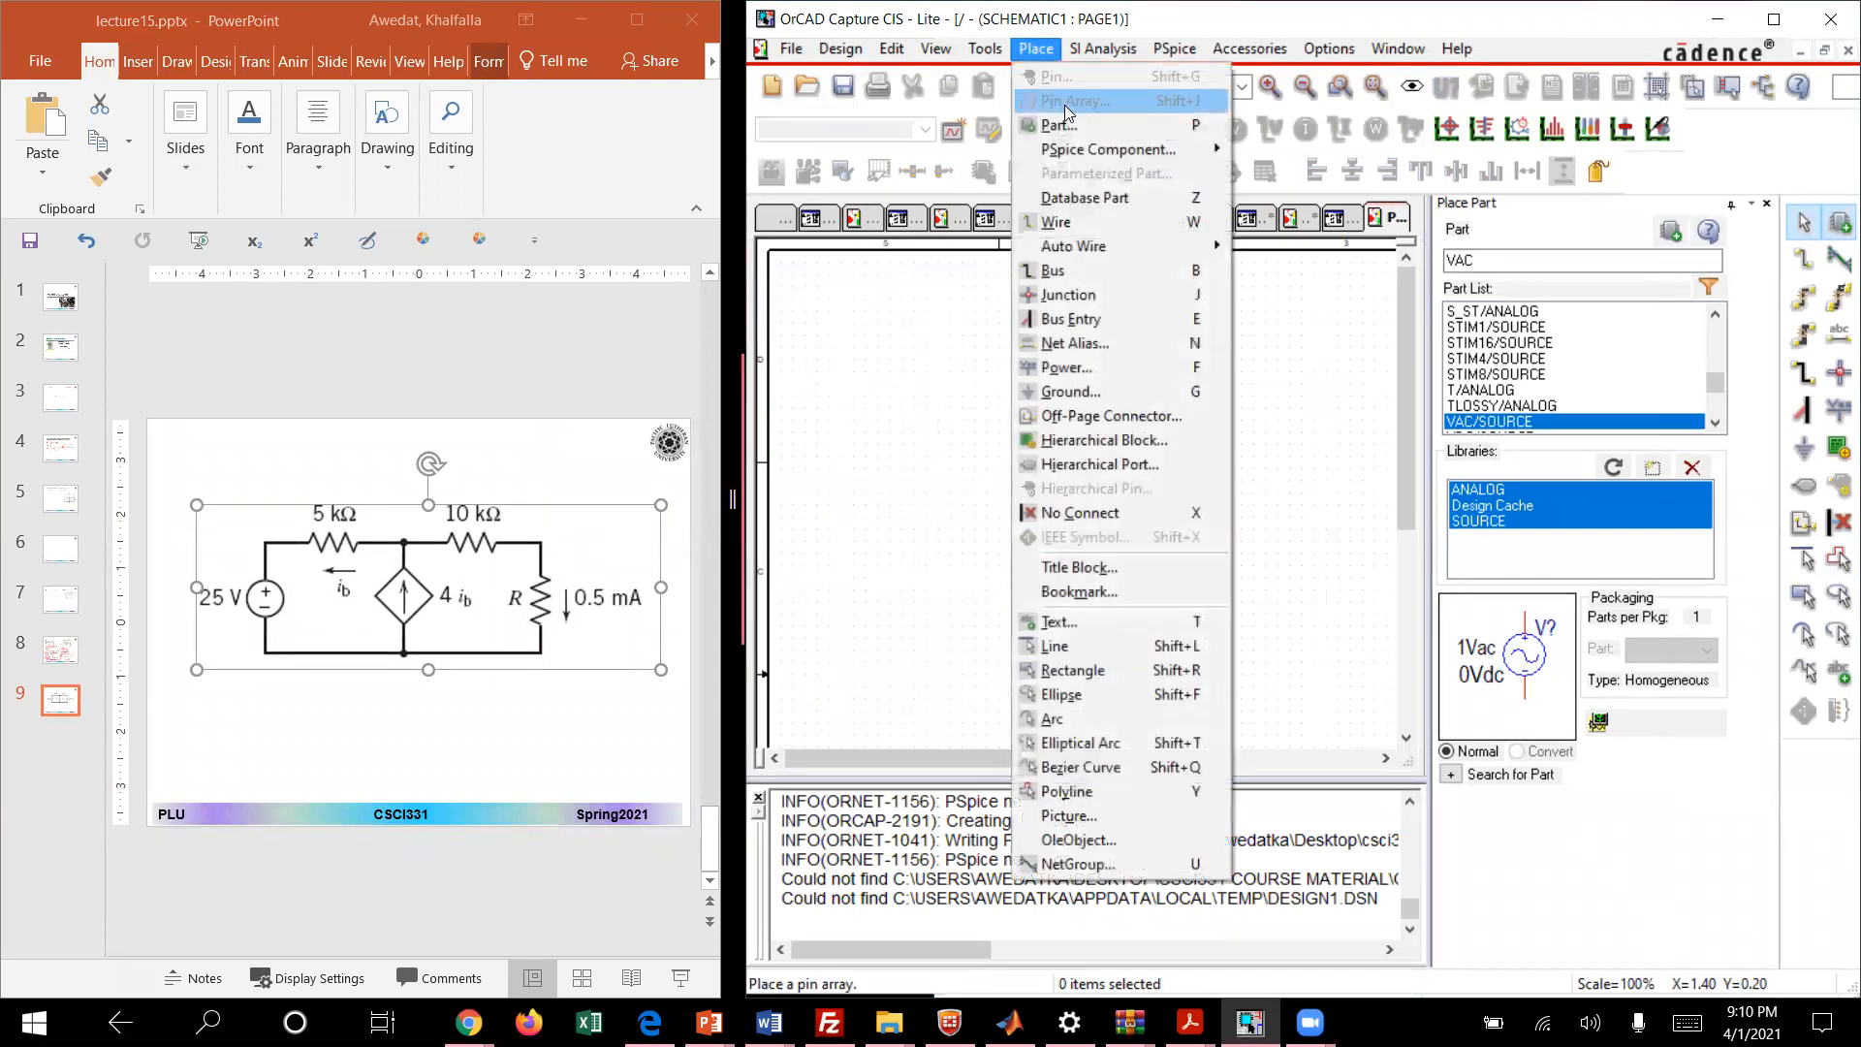
mouse_move(1098, 151)
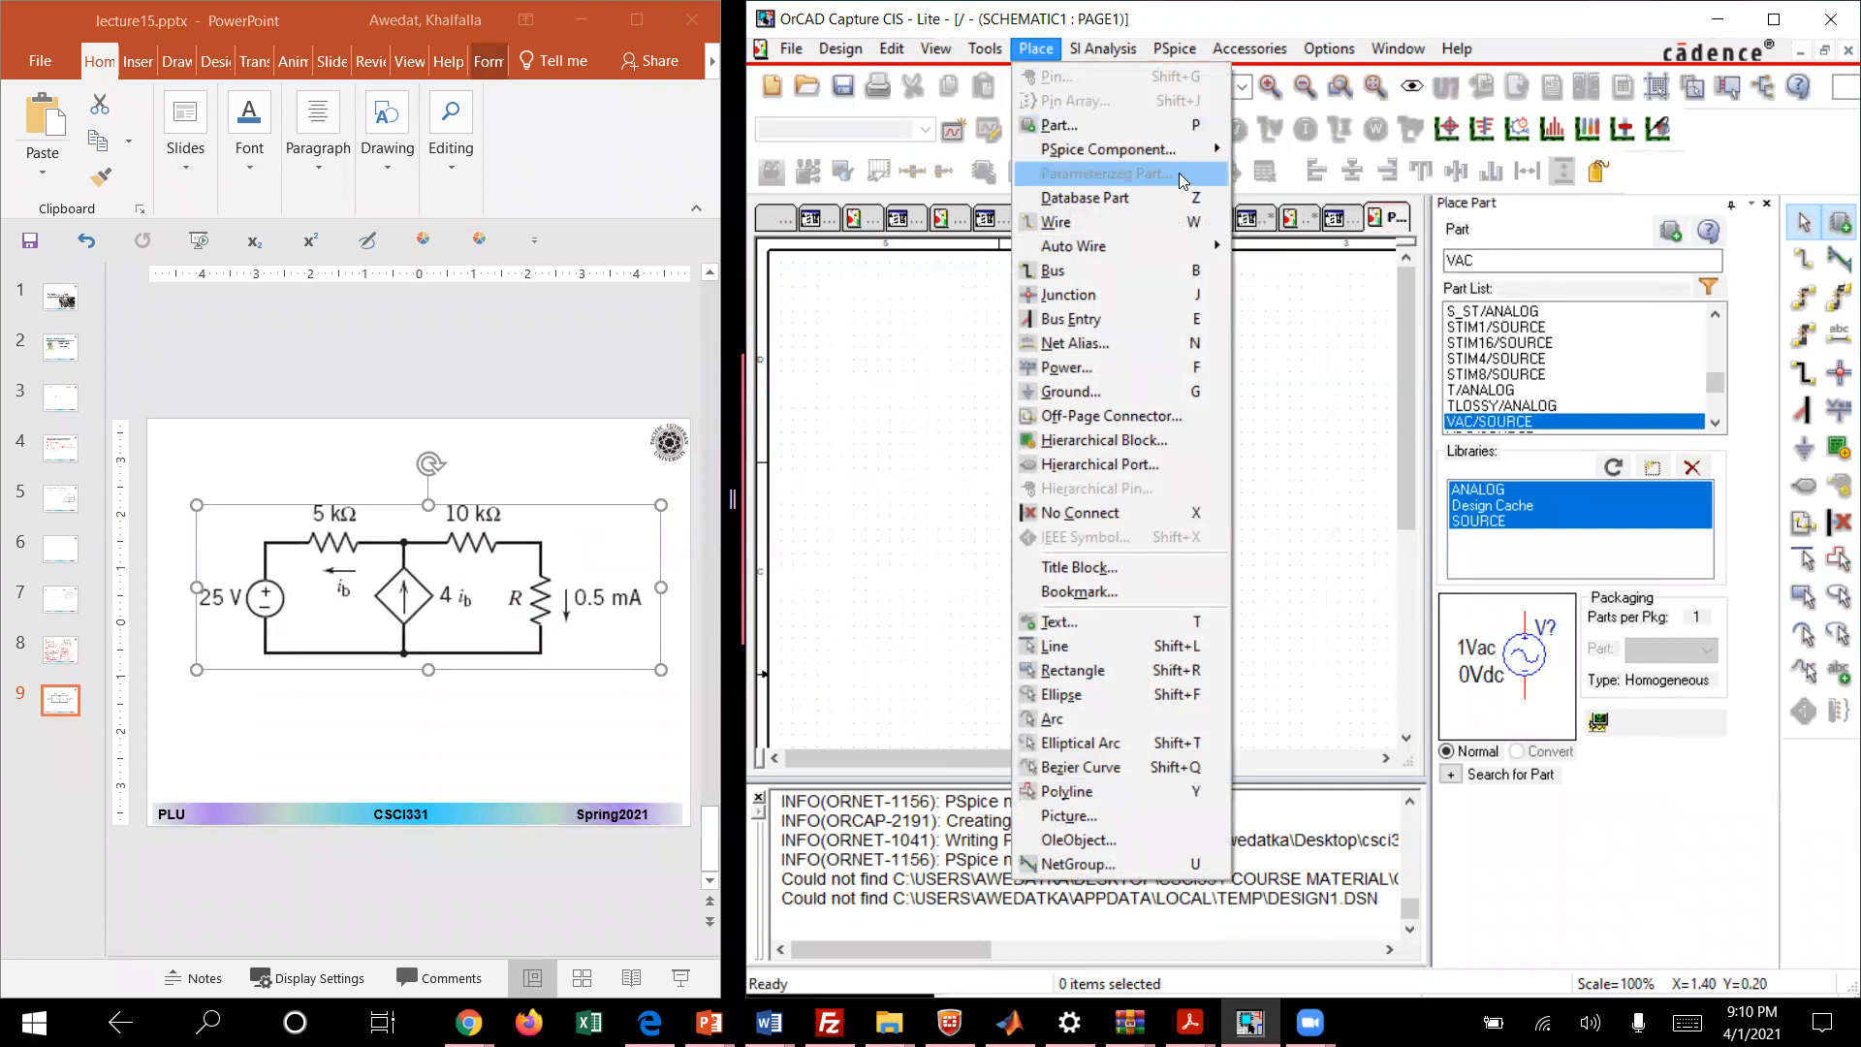
mouse_move(1196, 155)
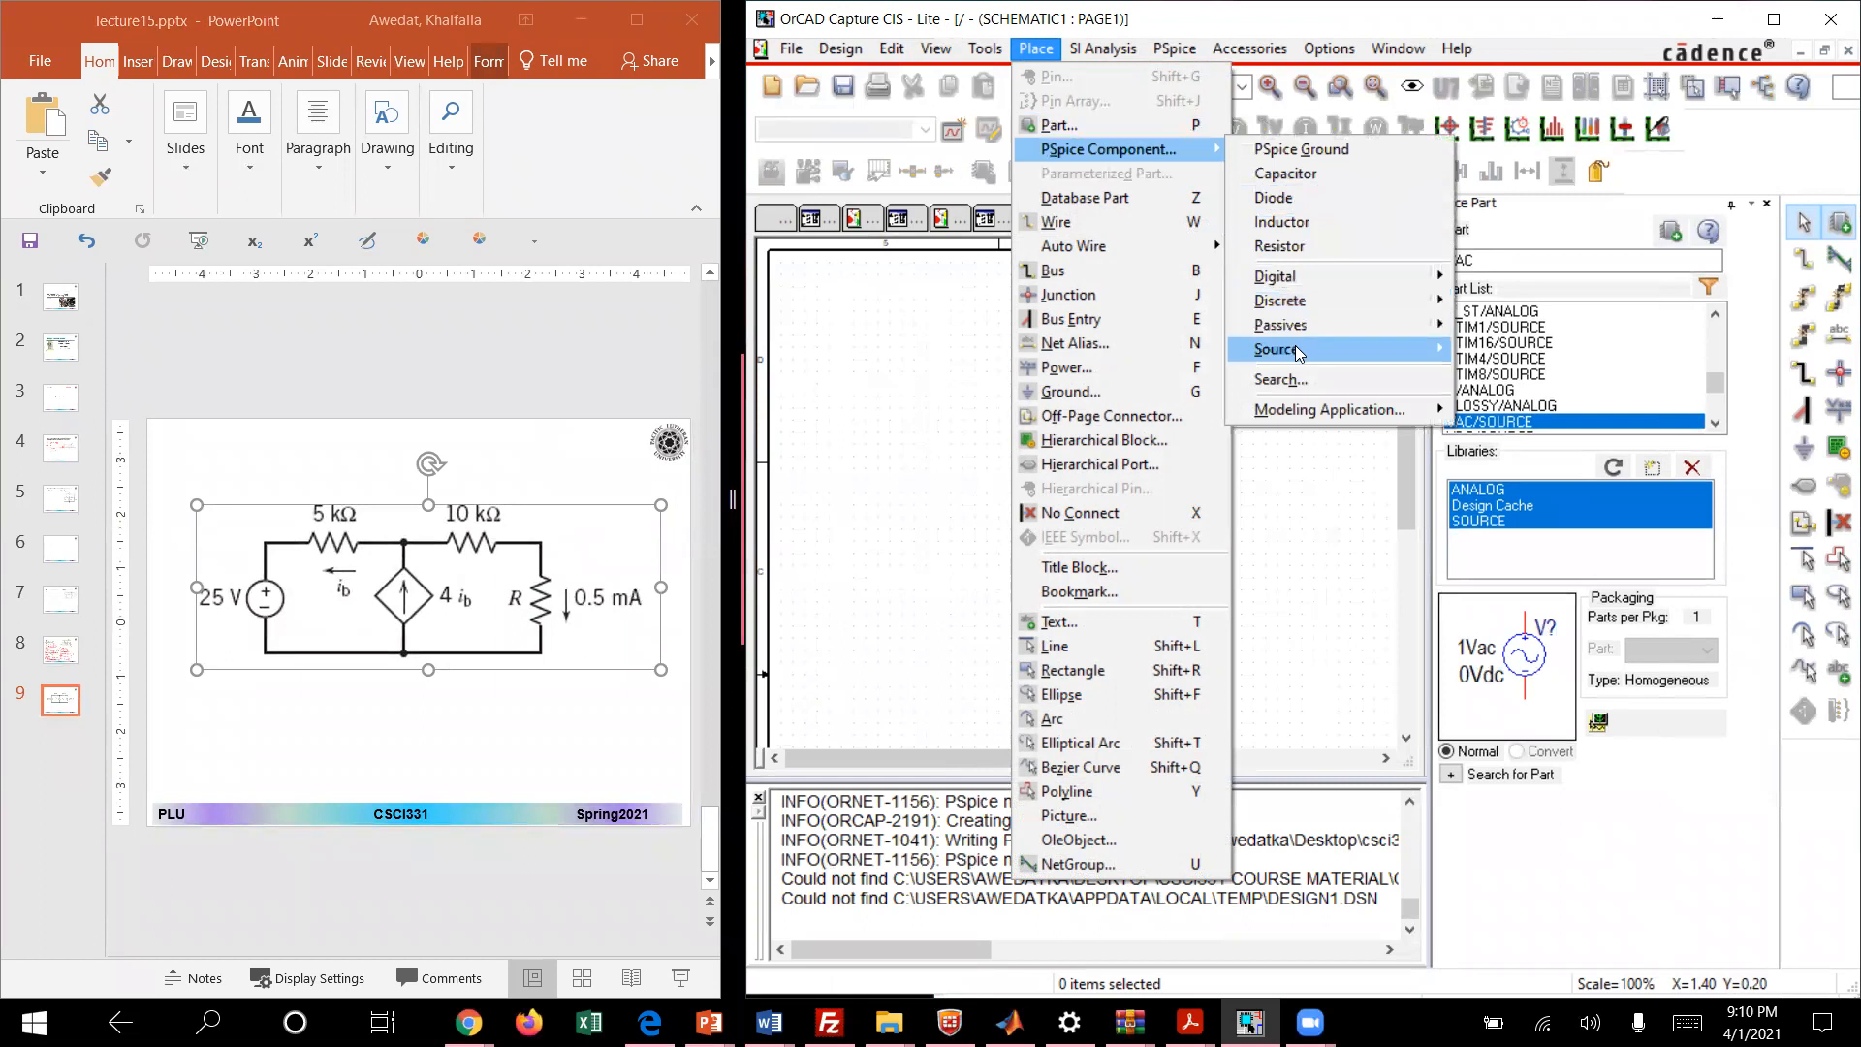
mouse_move(1300, 353)
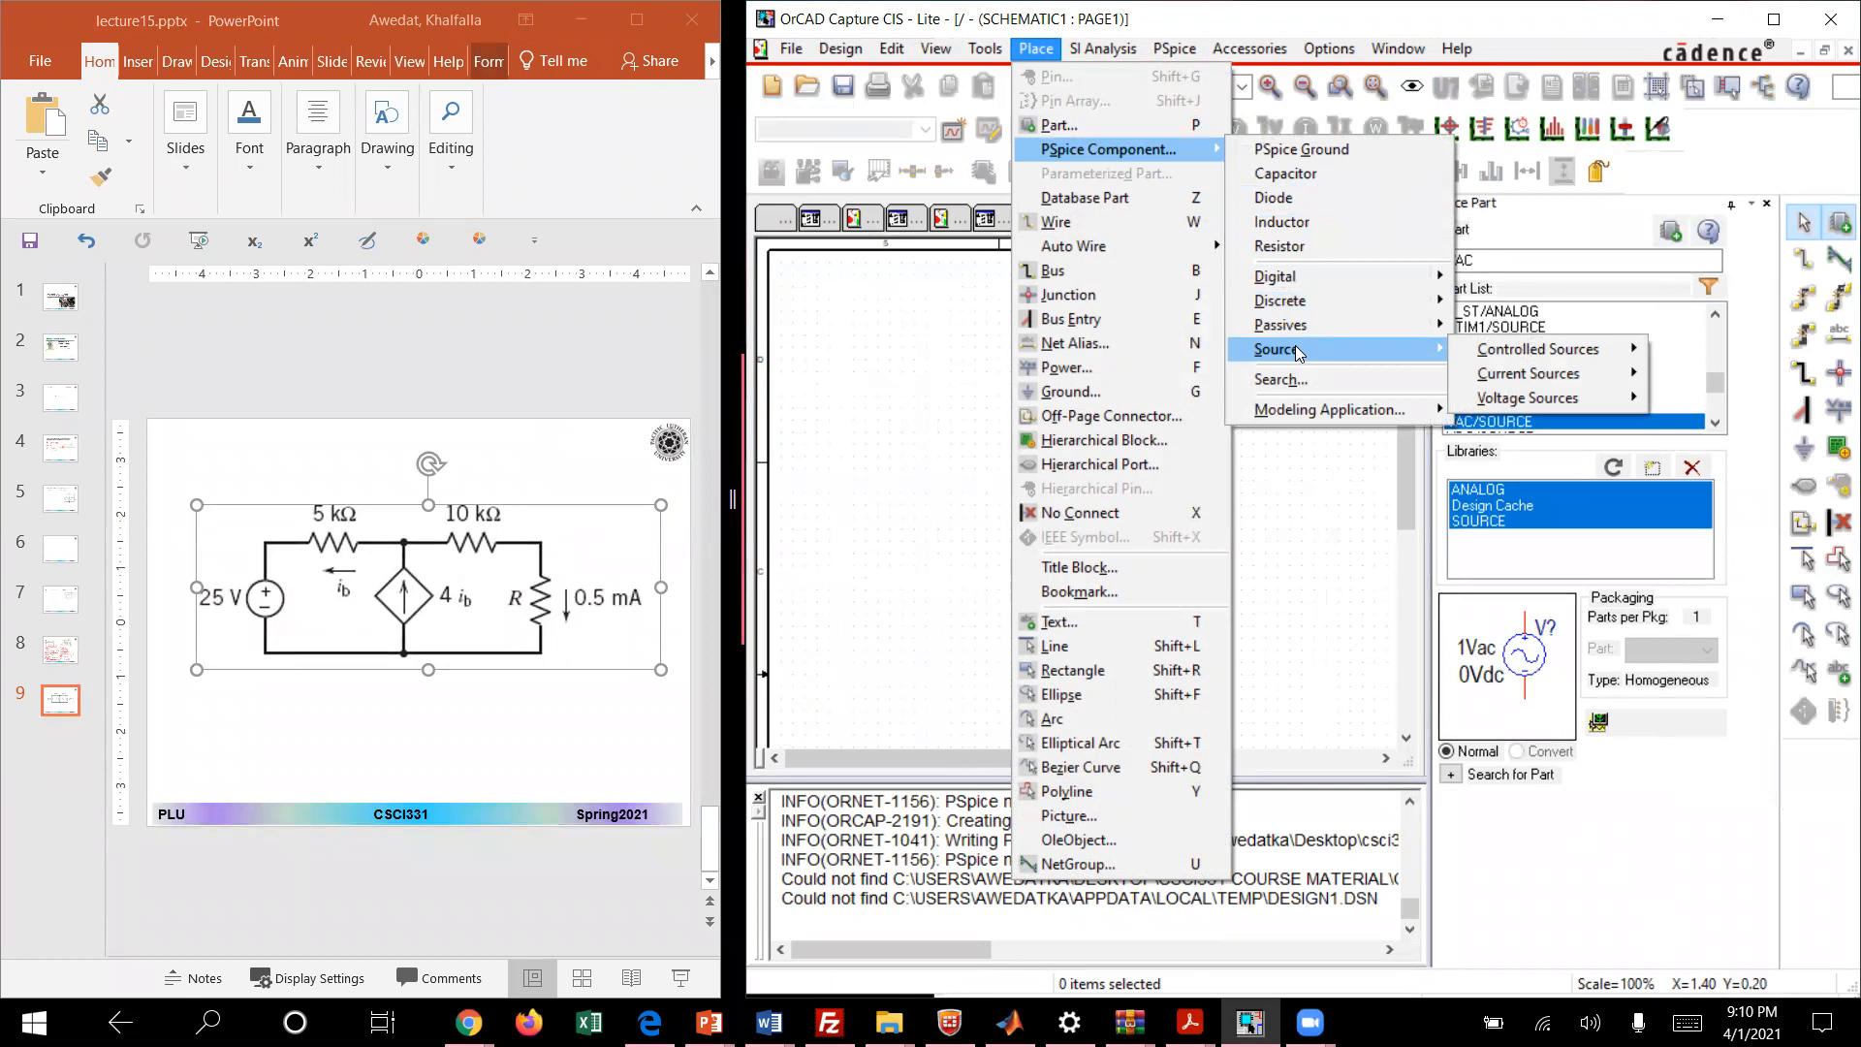
mouse_move(1506, 351)
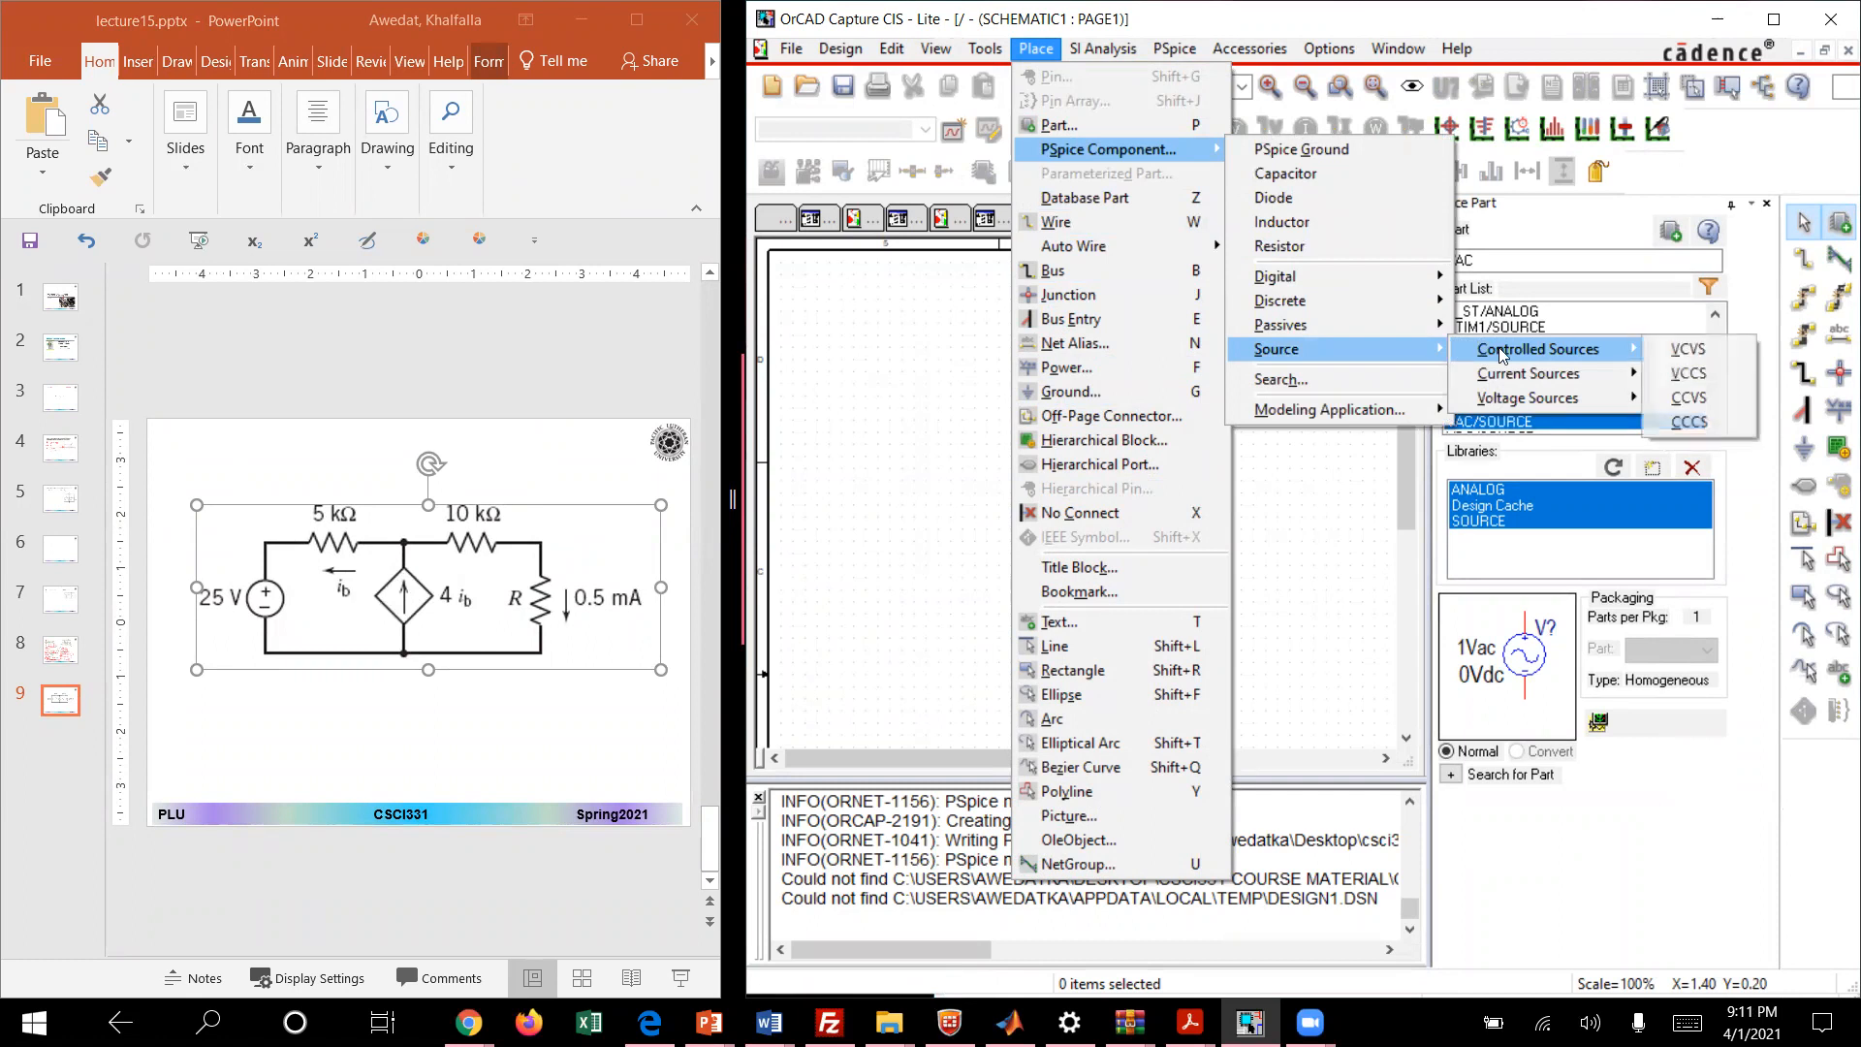
left_click(1690, 424)
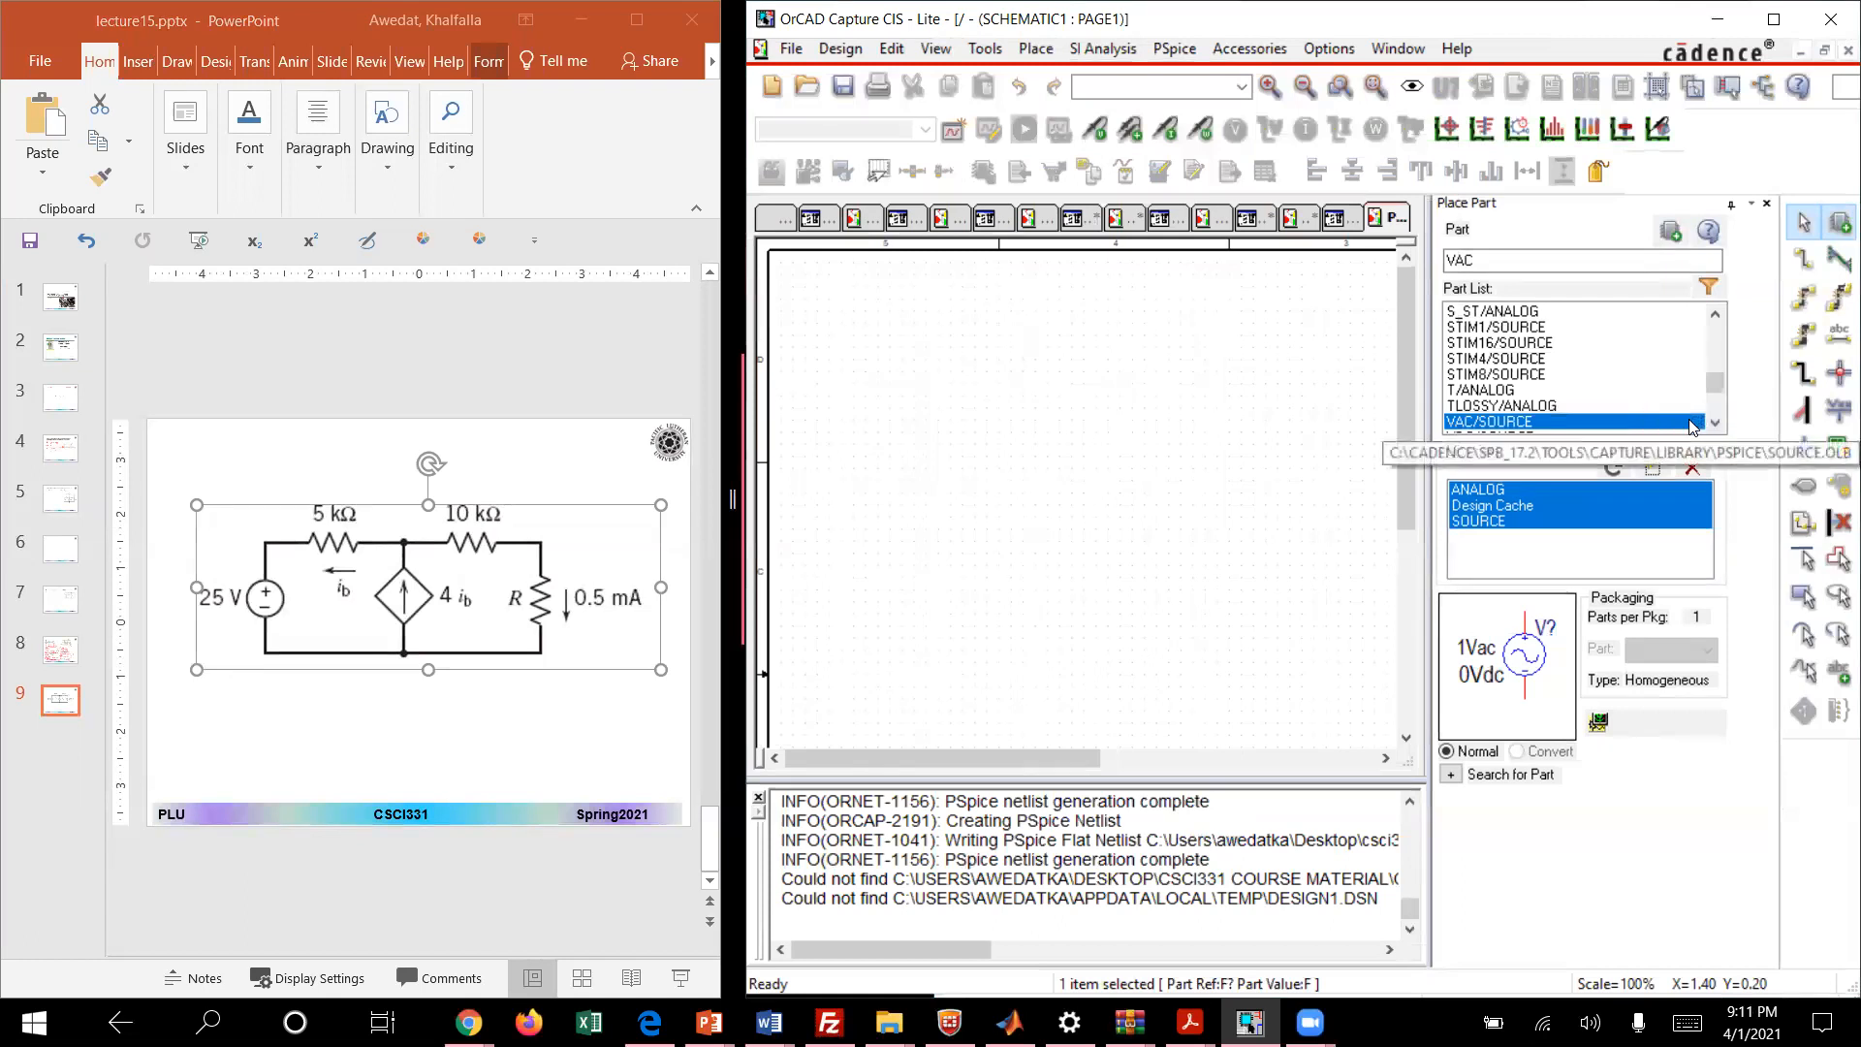
left_click(1039, 410)
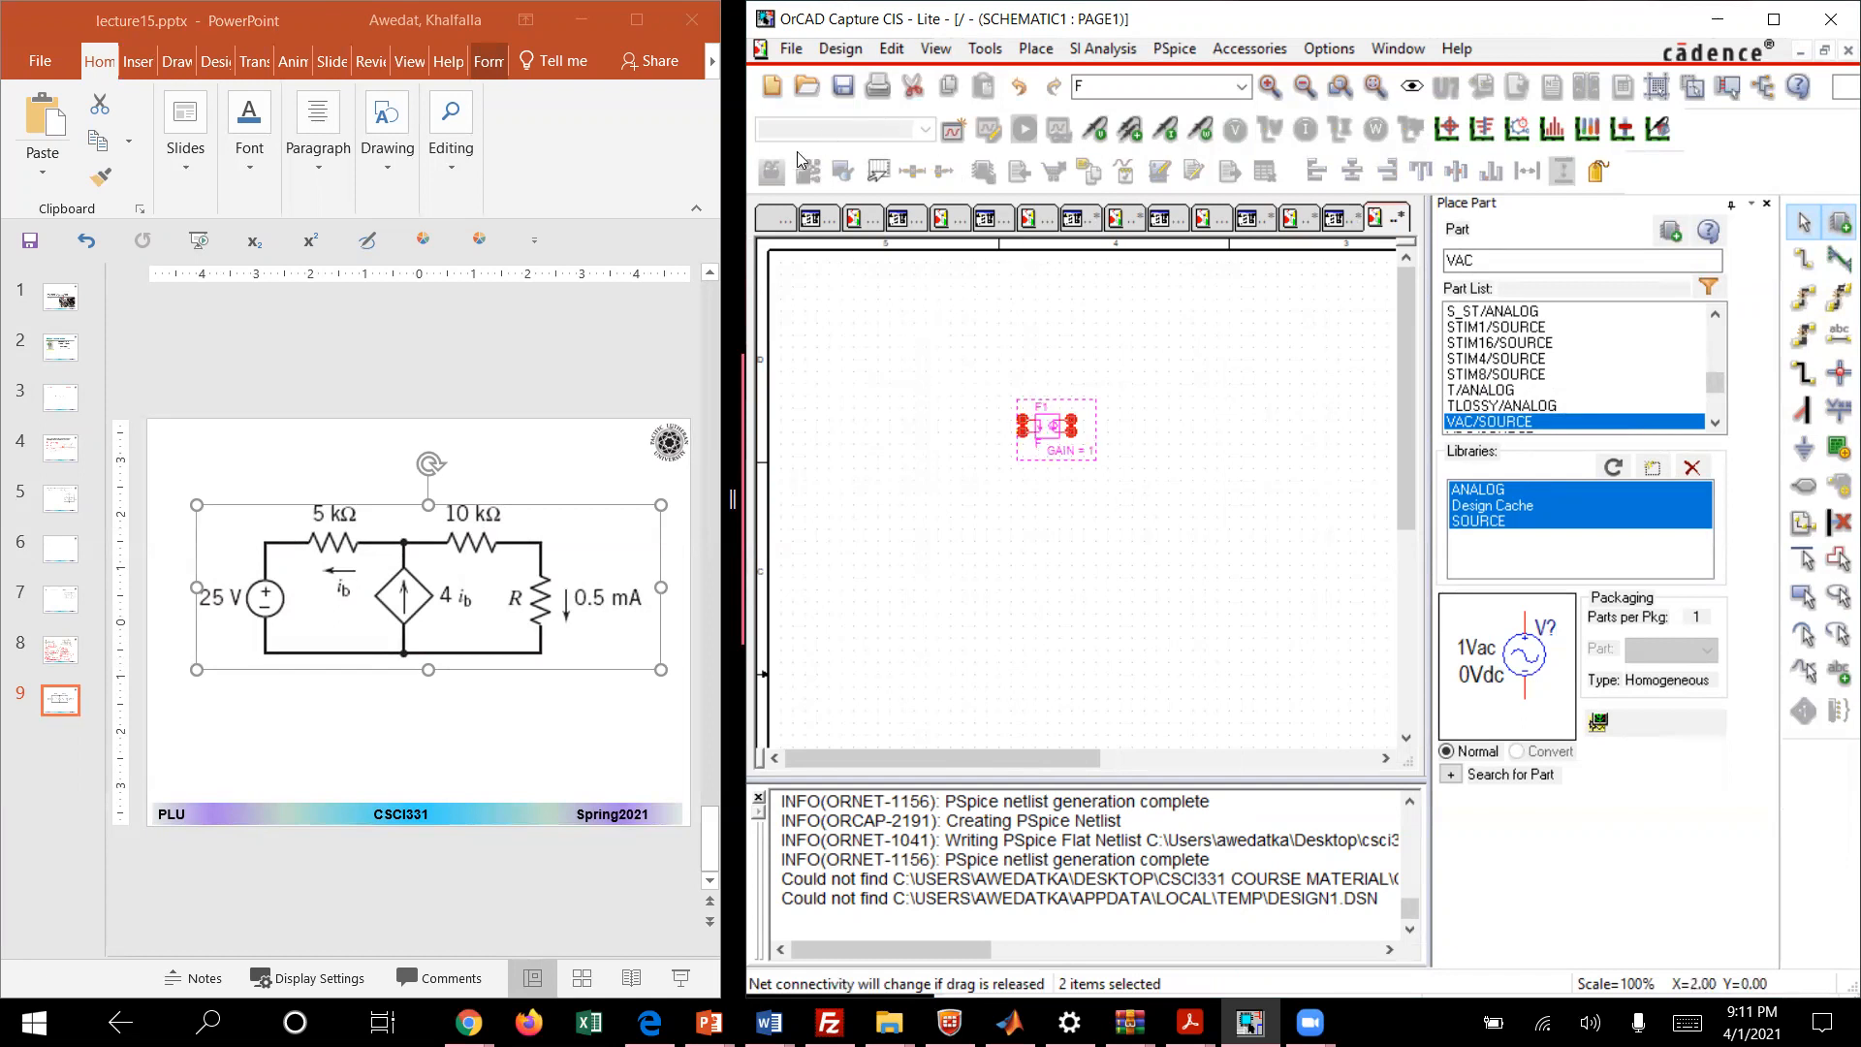
left_click(945, 429)
Step: Widen the schematic window by shrinking the presentation window beside it
left_click(705, 505)
left_click_drag(733, 504, 661, 504)
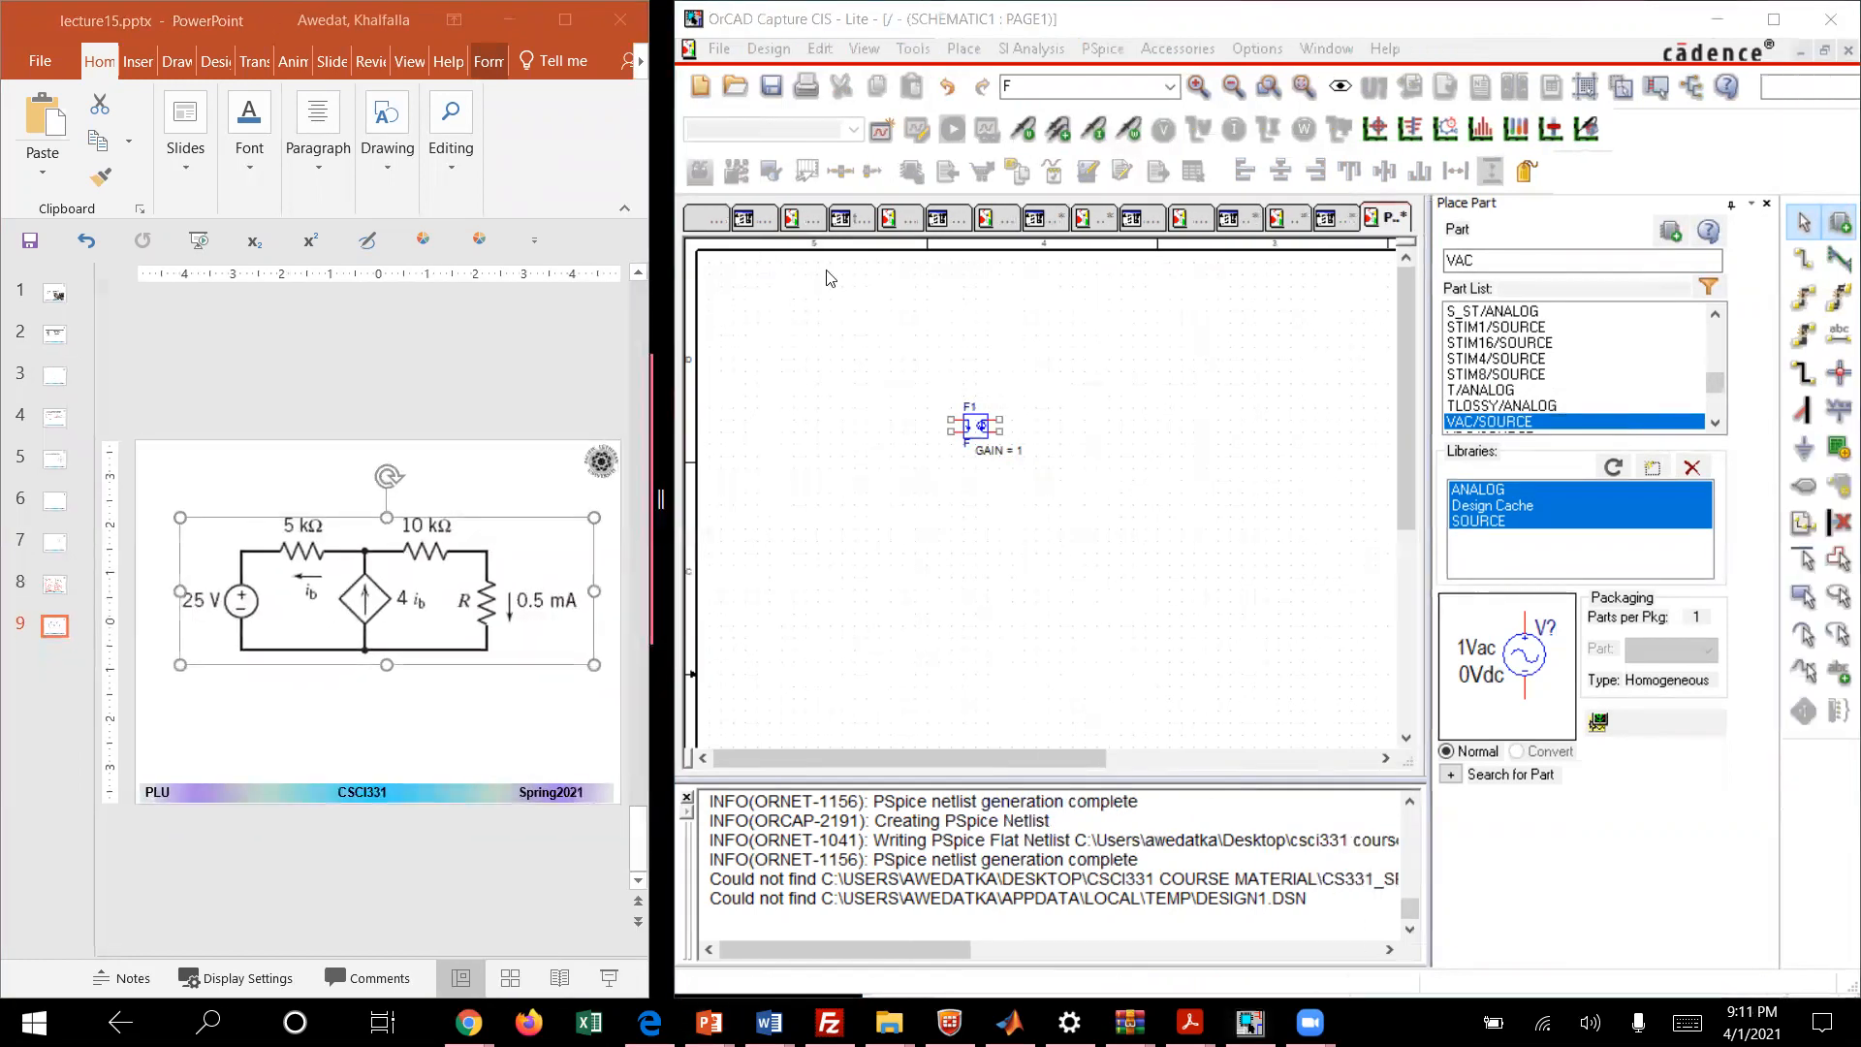
left_click(969, 407)
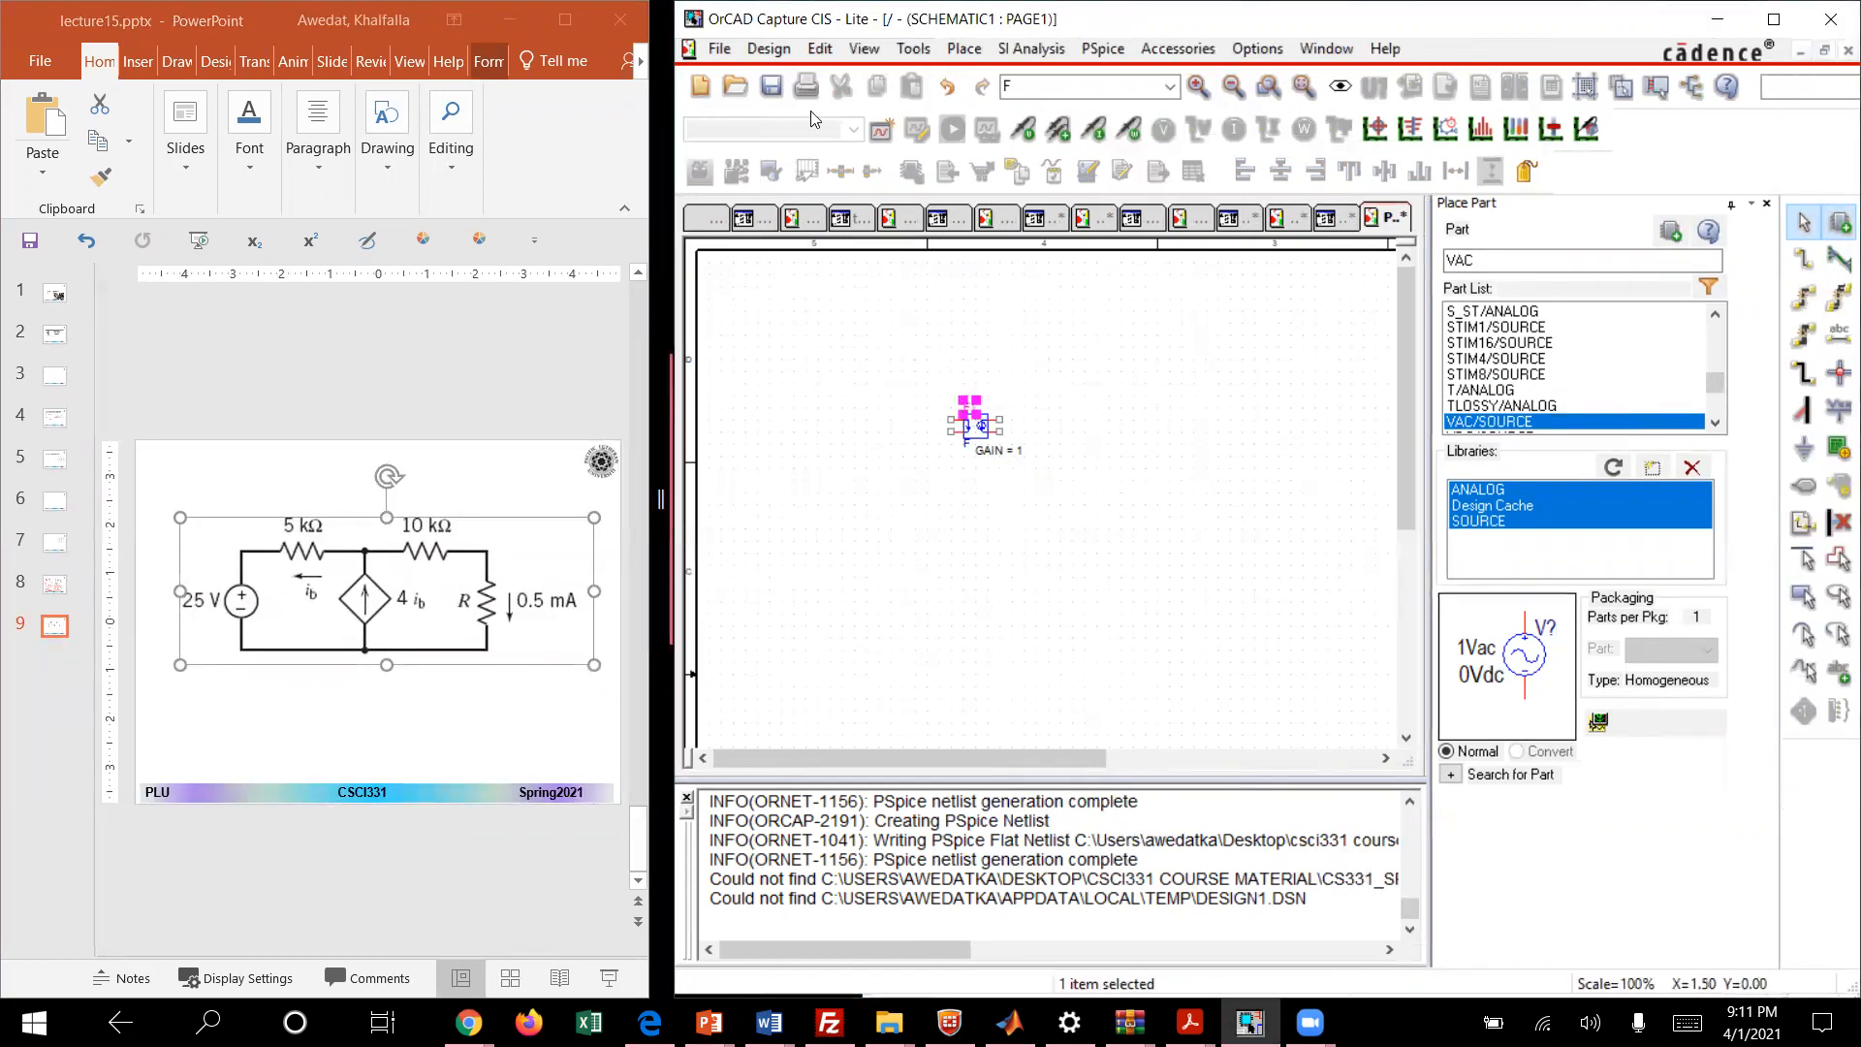
left_click_drag(661, 496, 546, 497)
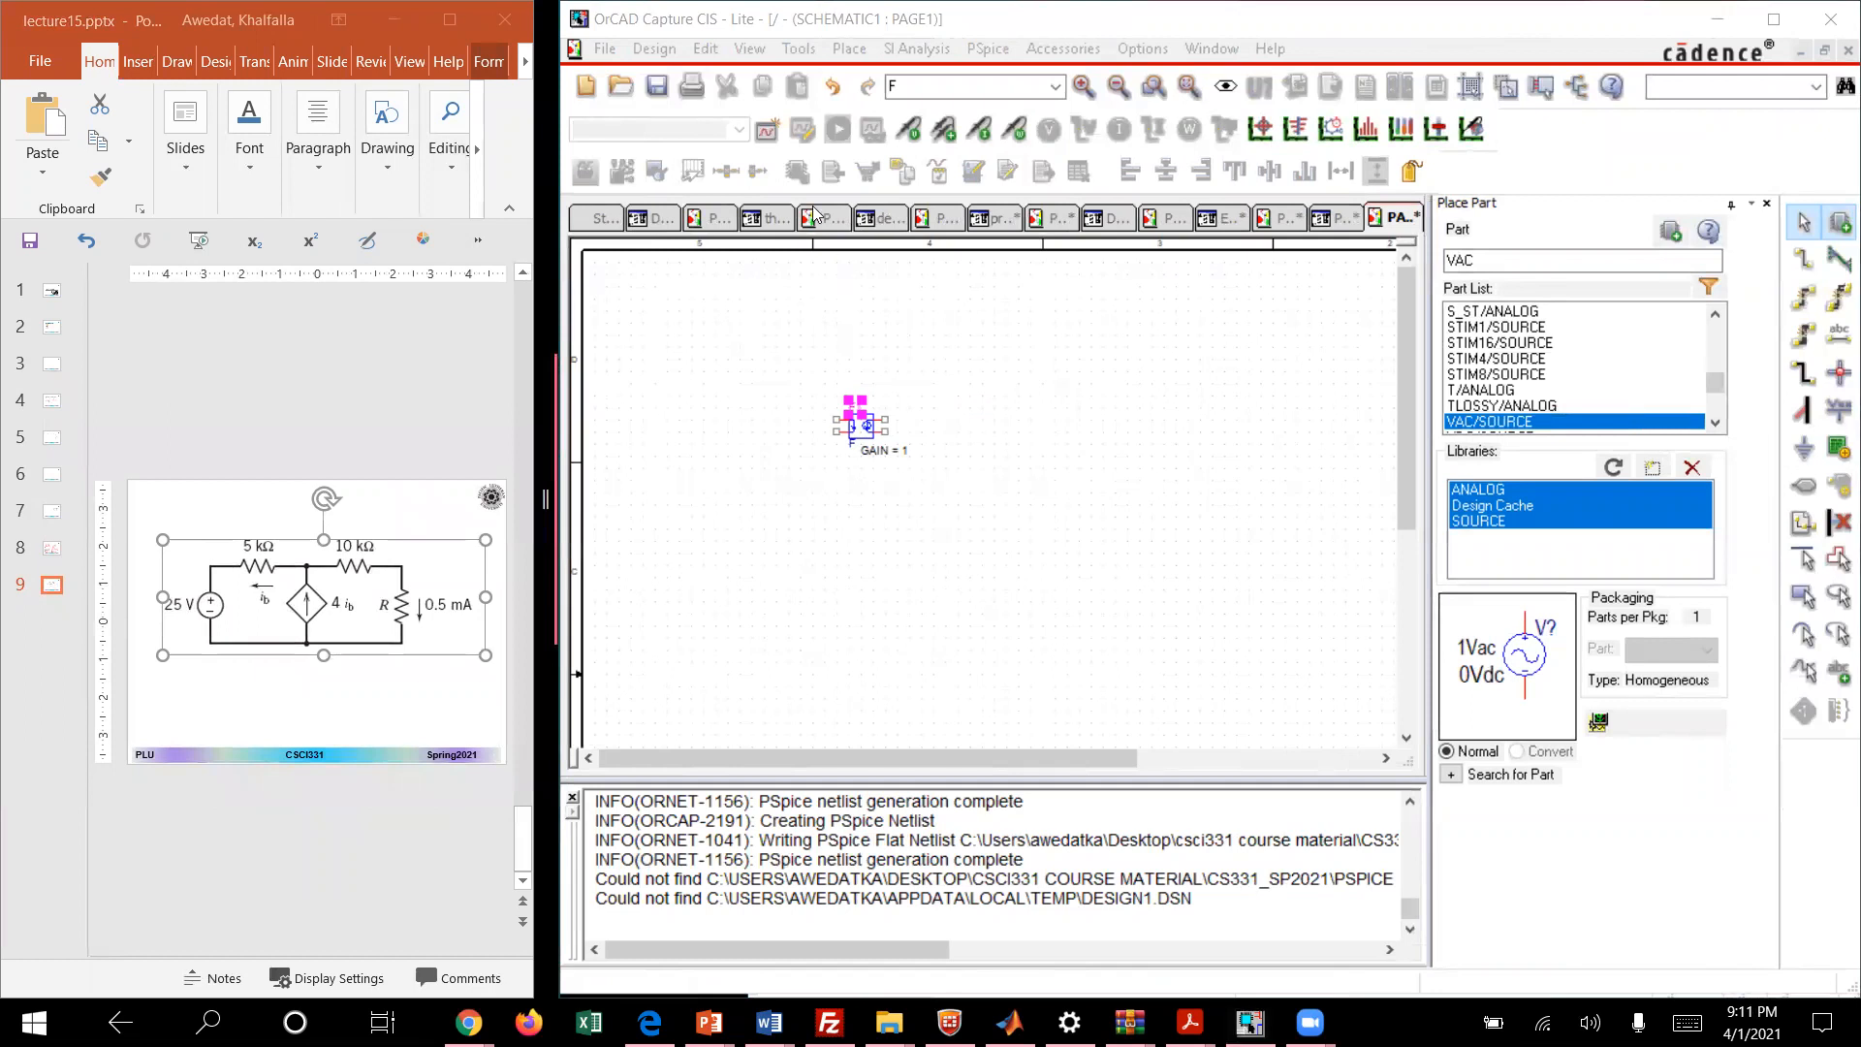
left_click(866, 424)
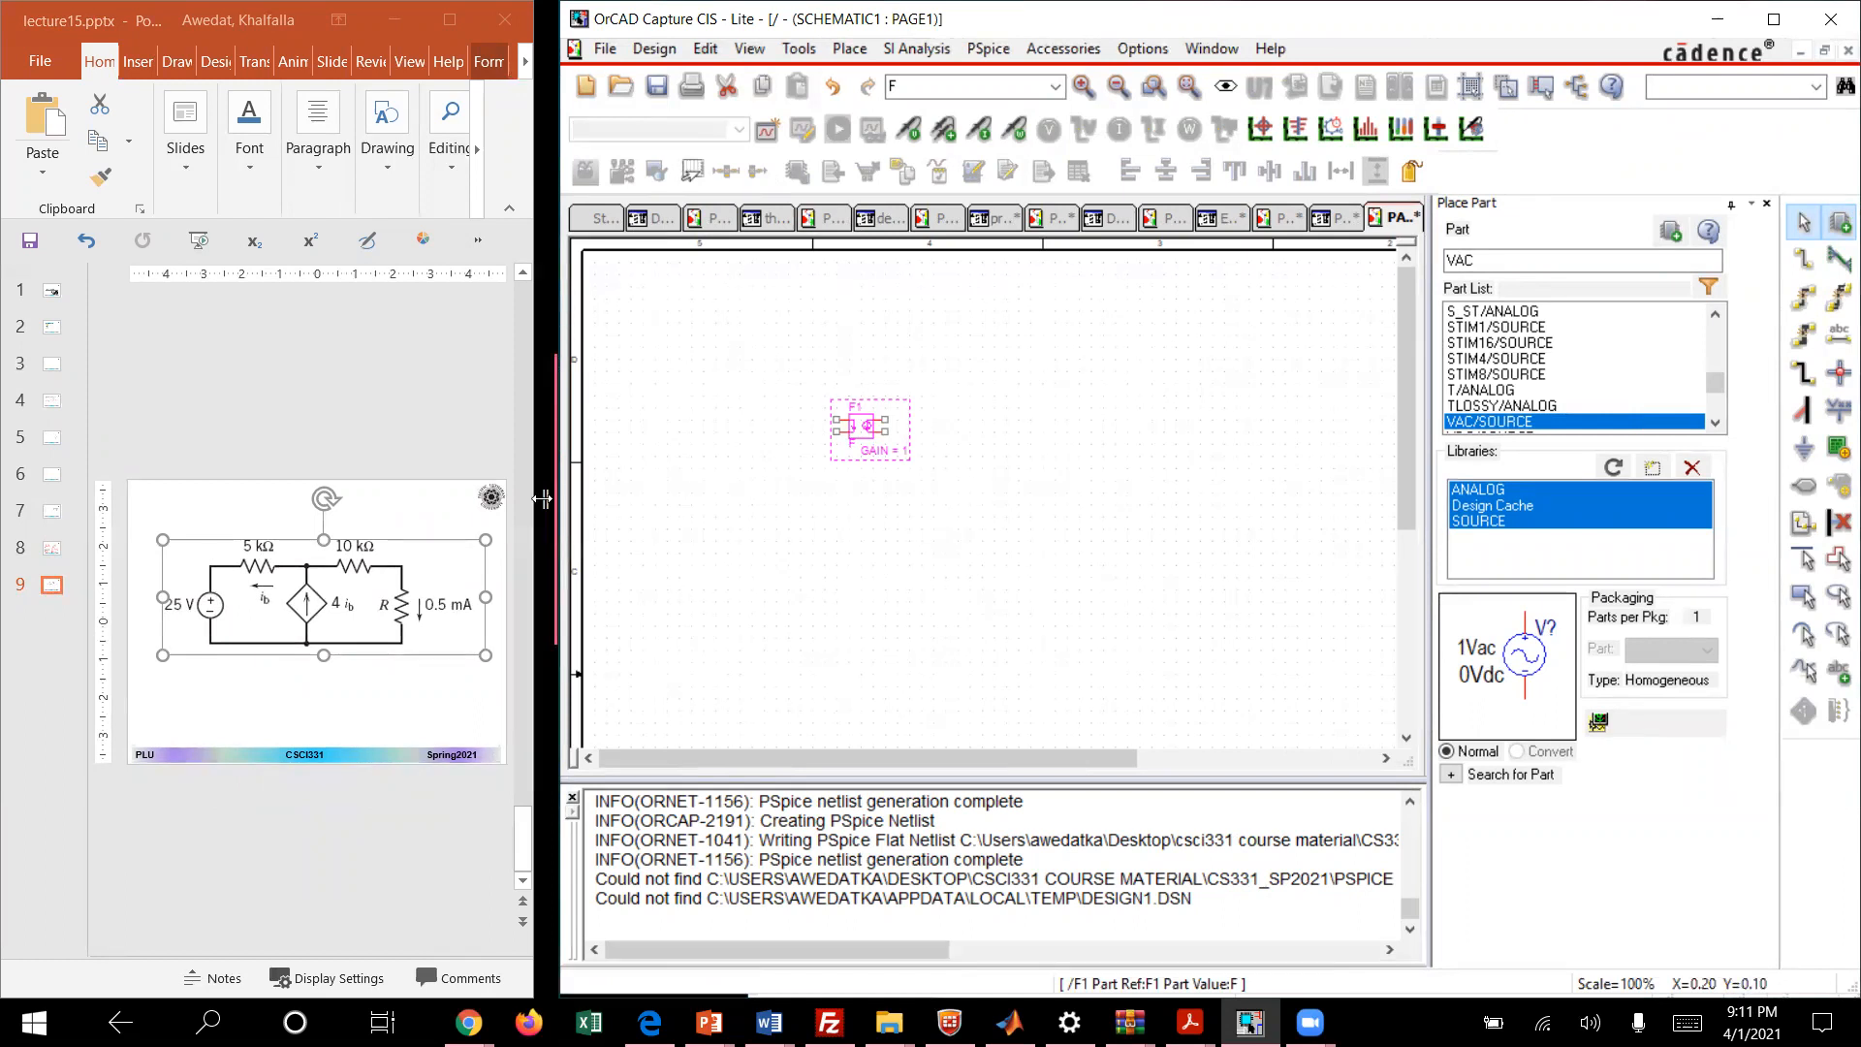
left_click_drag(547, 499, 401, 500)
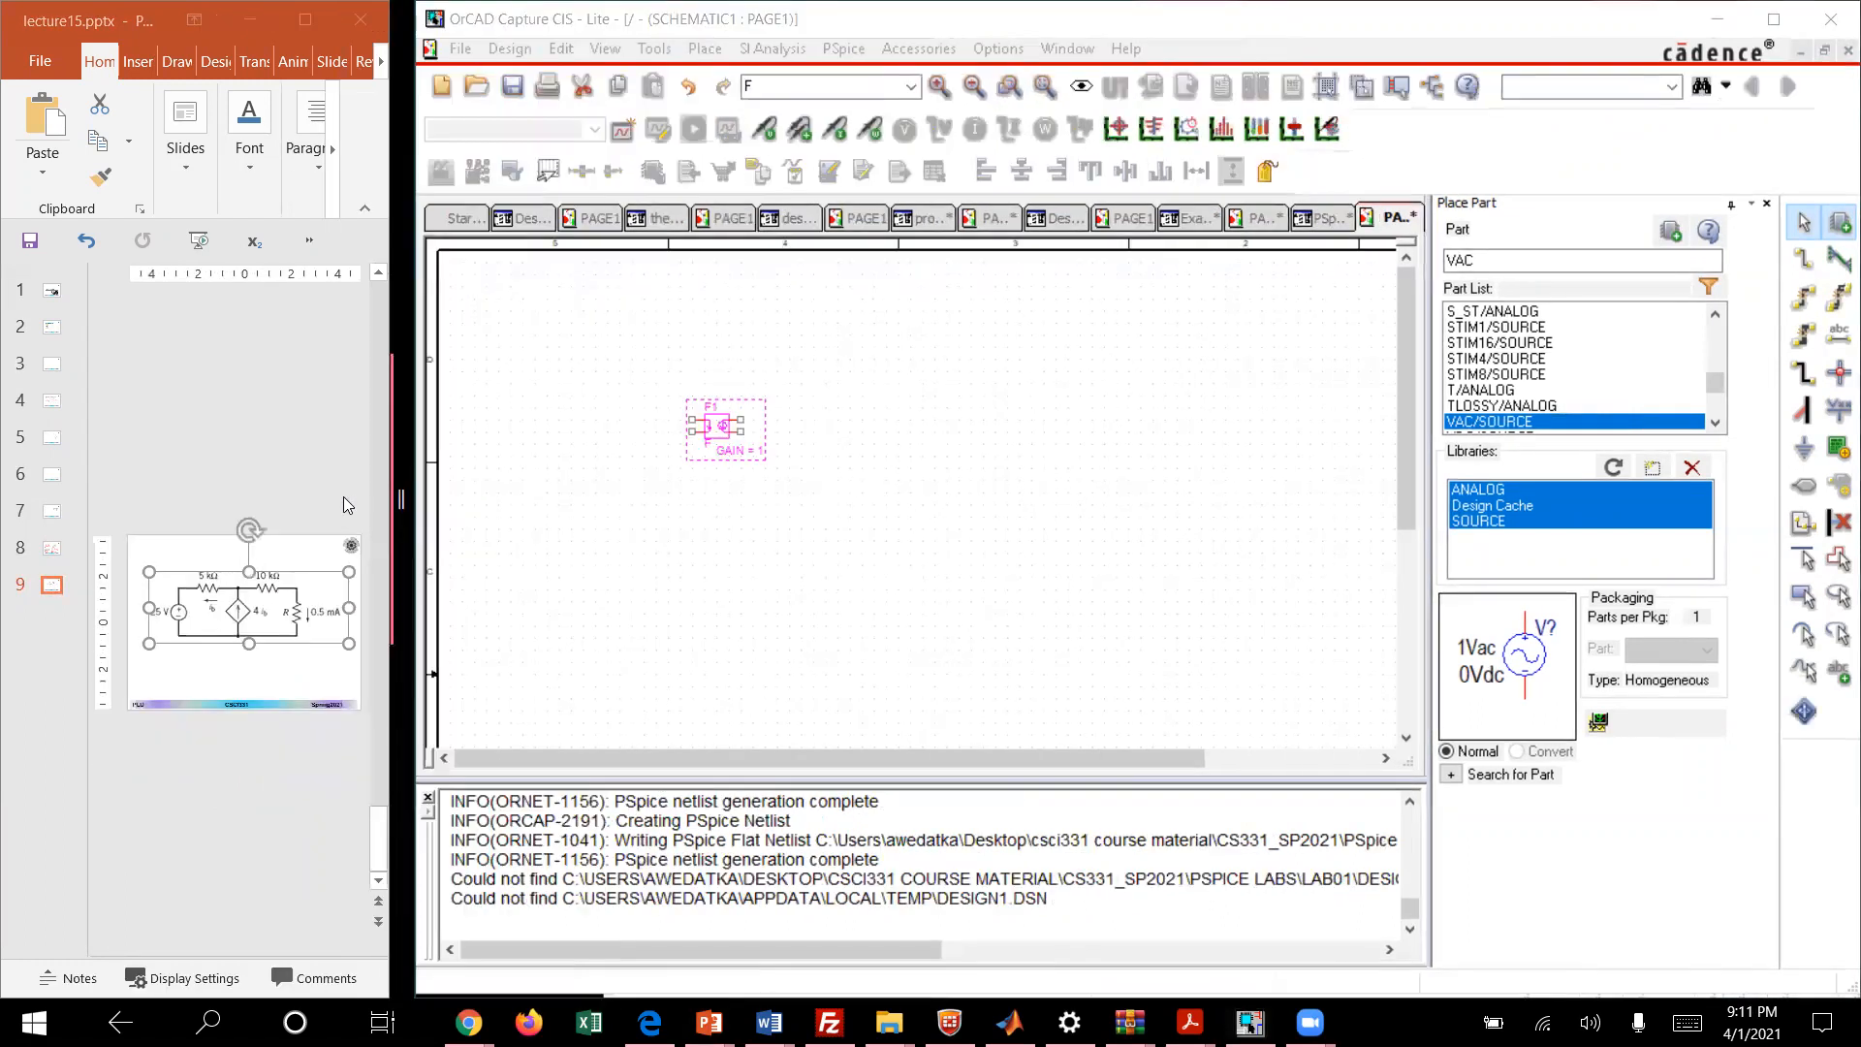
left_click(548, 171)
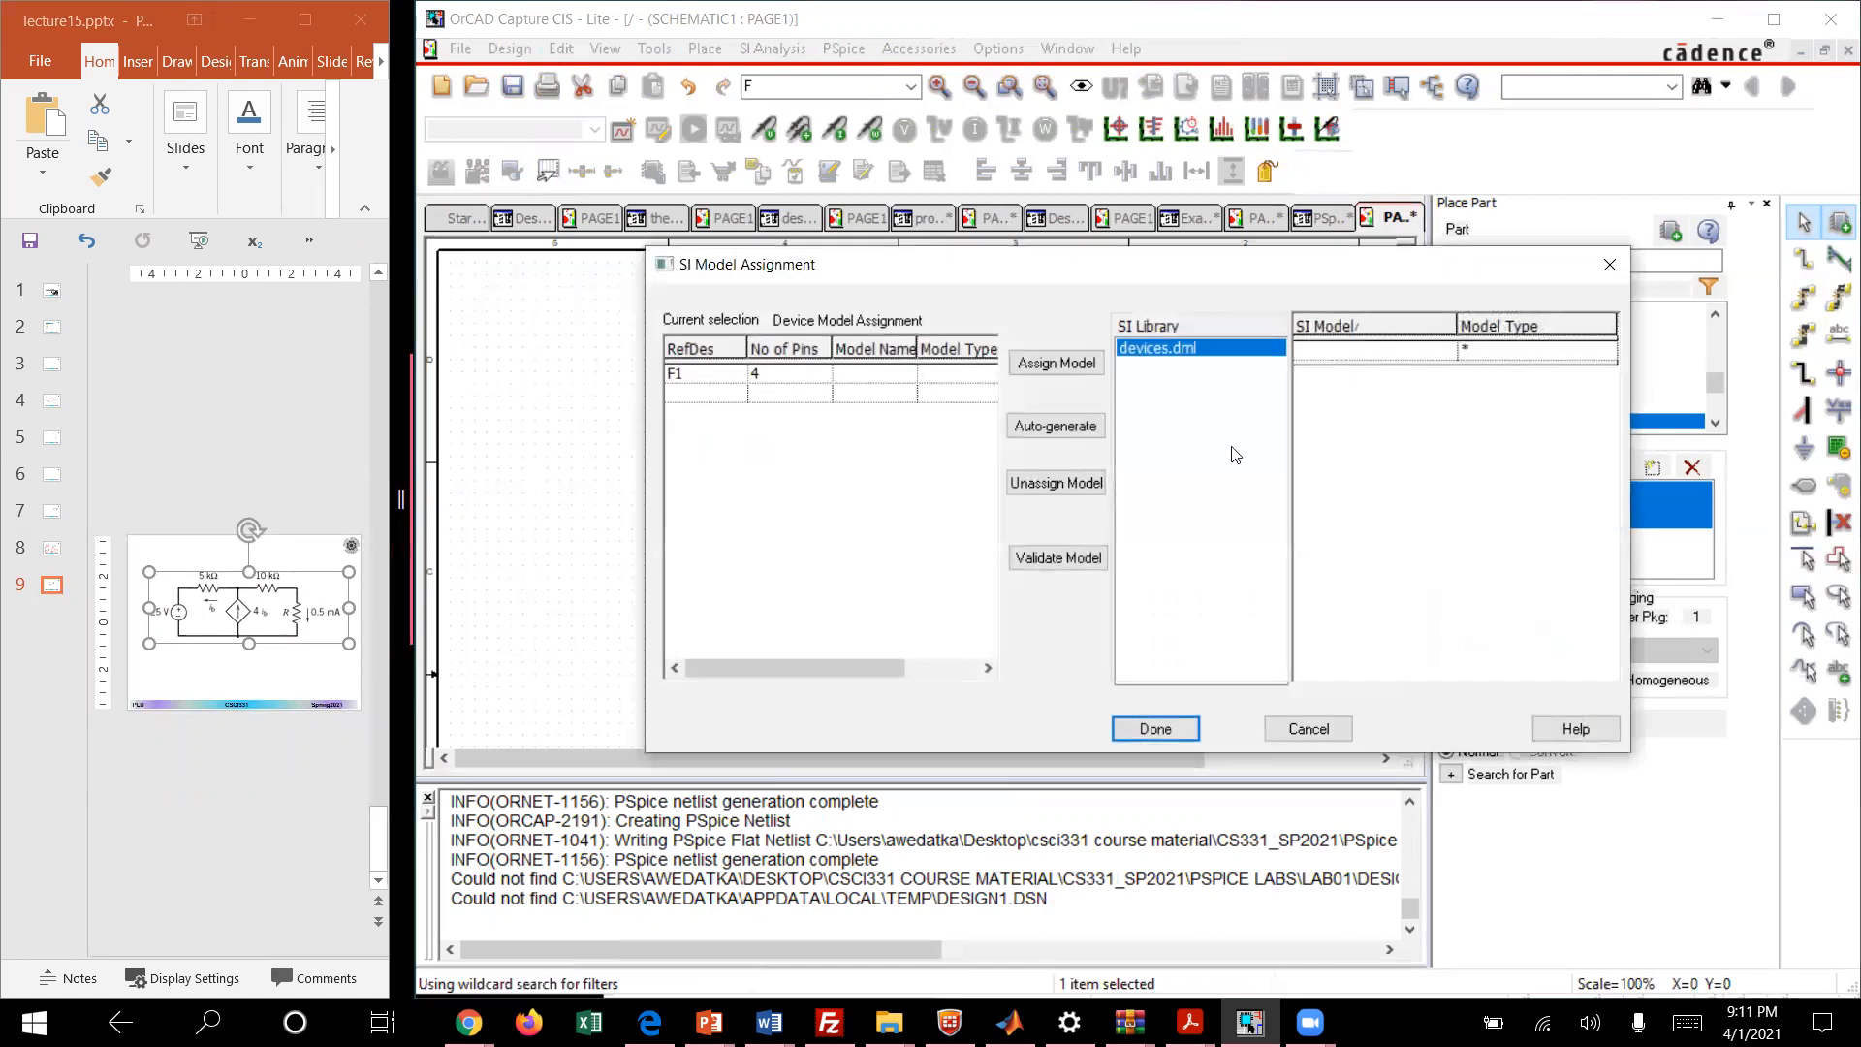
left_click(1610, 263)
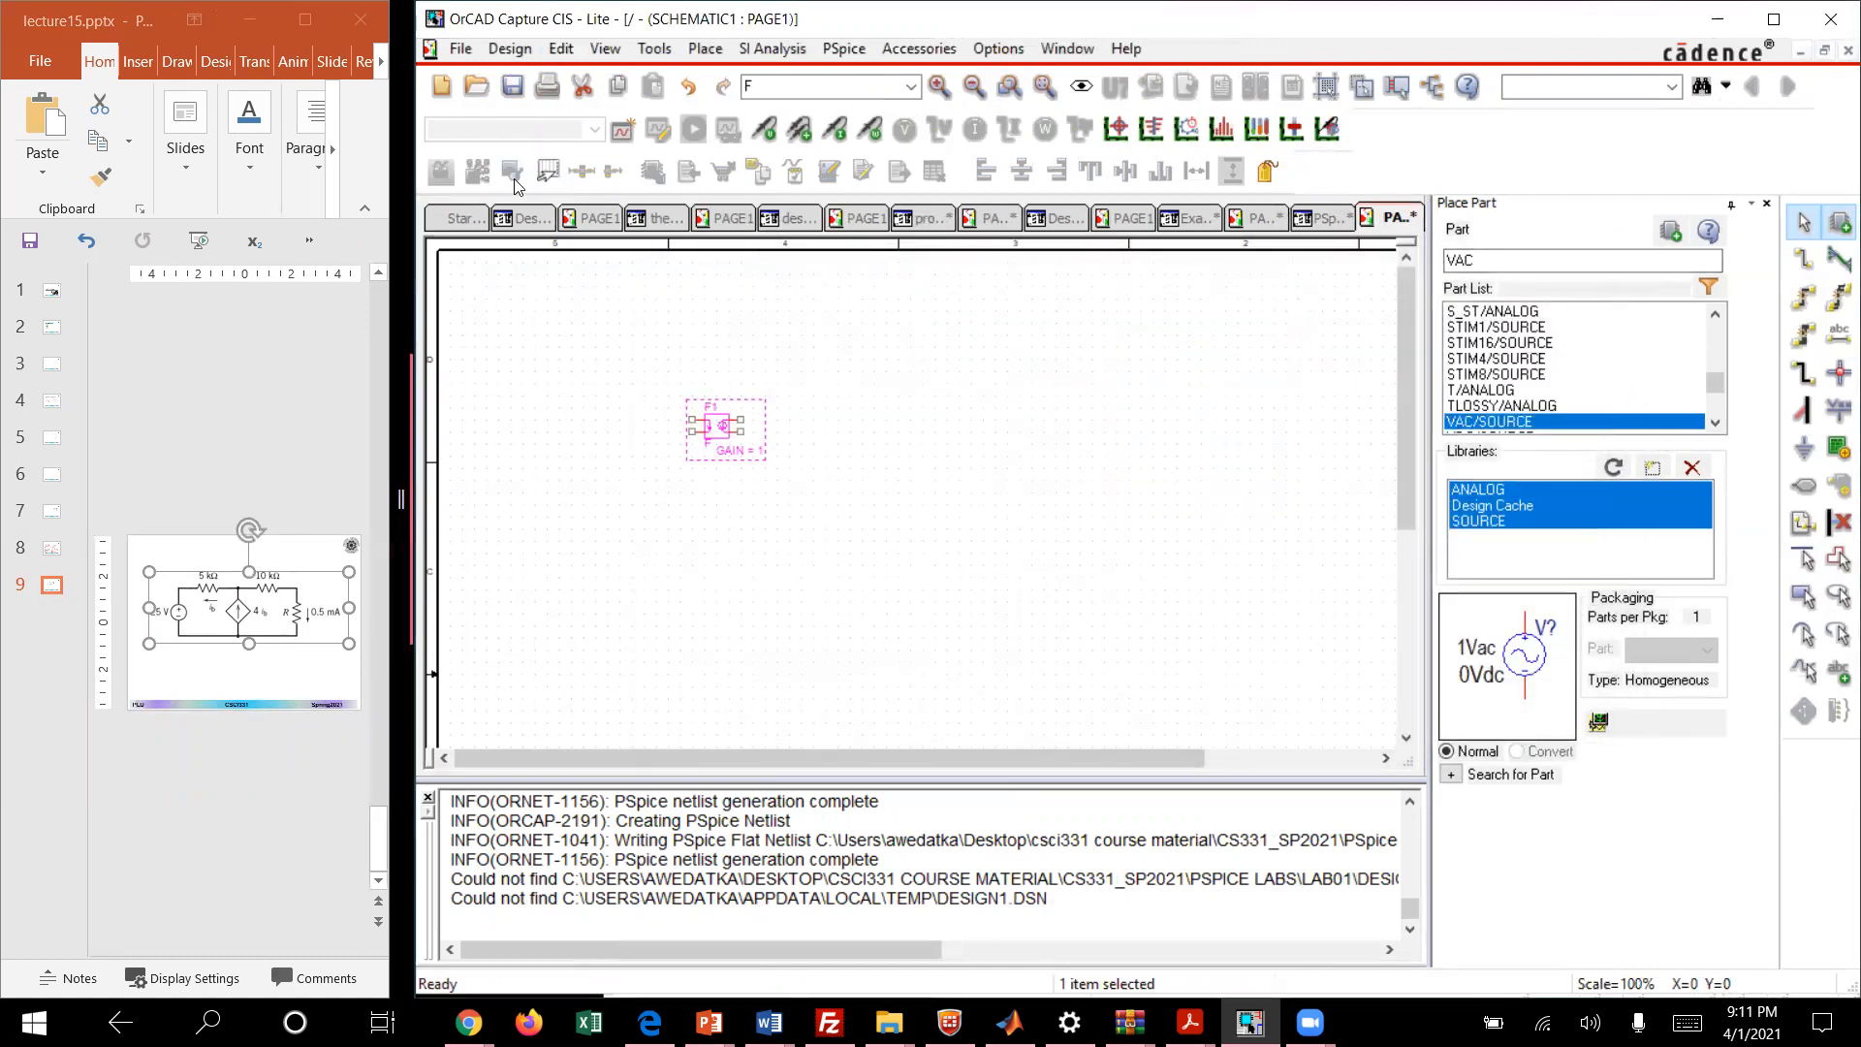
left_click(732, 403)
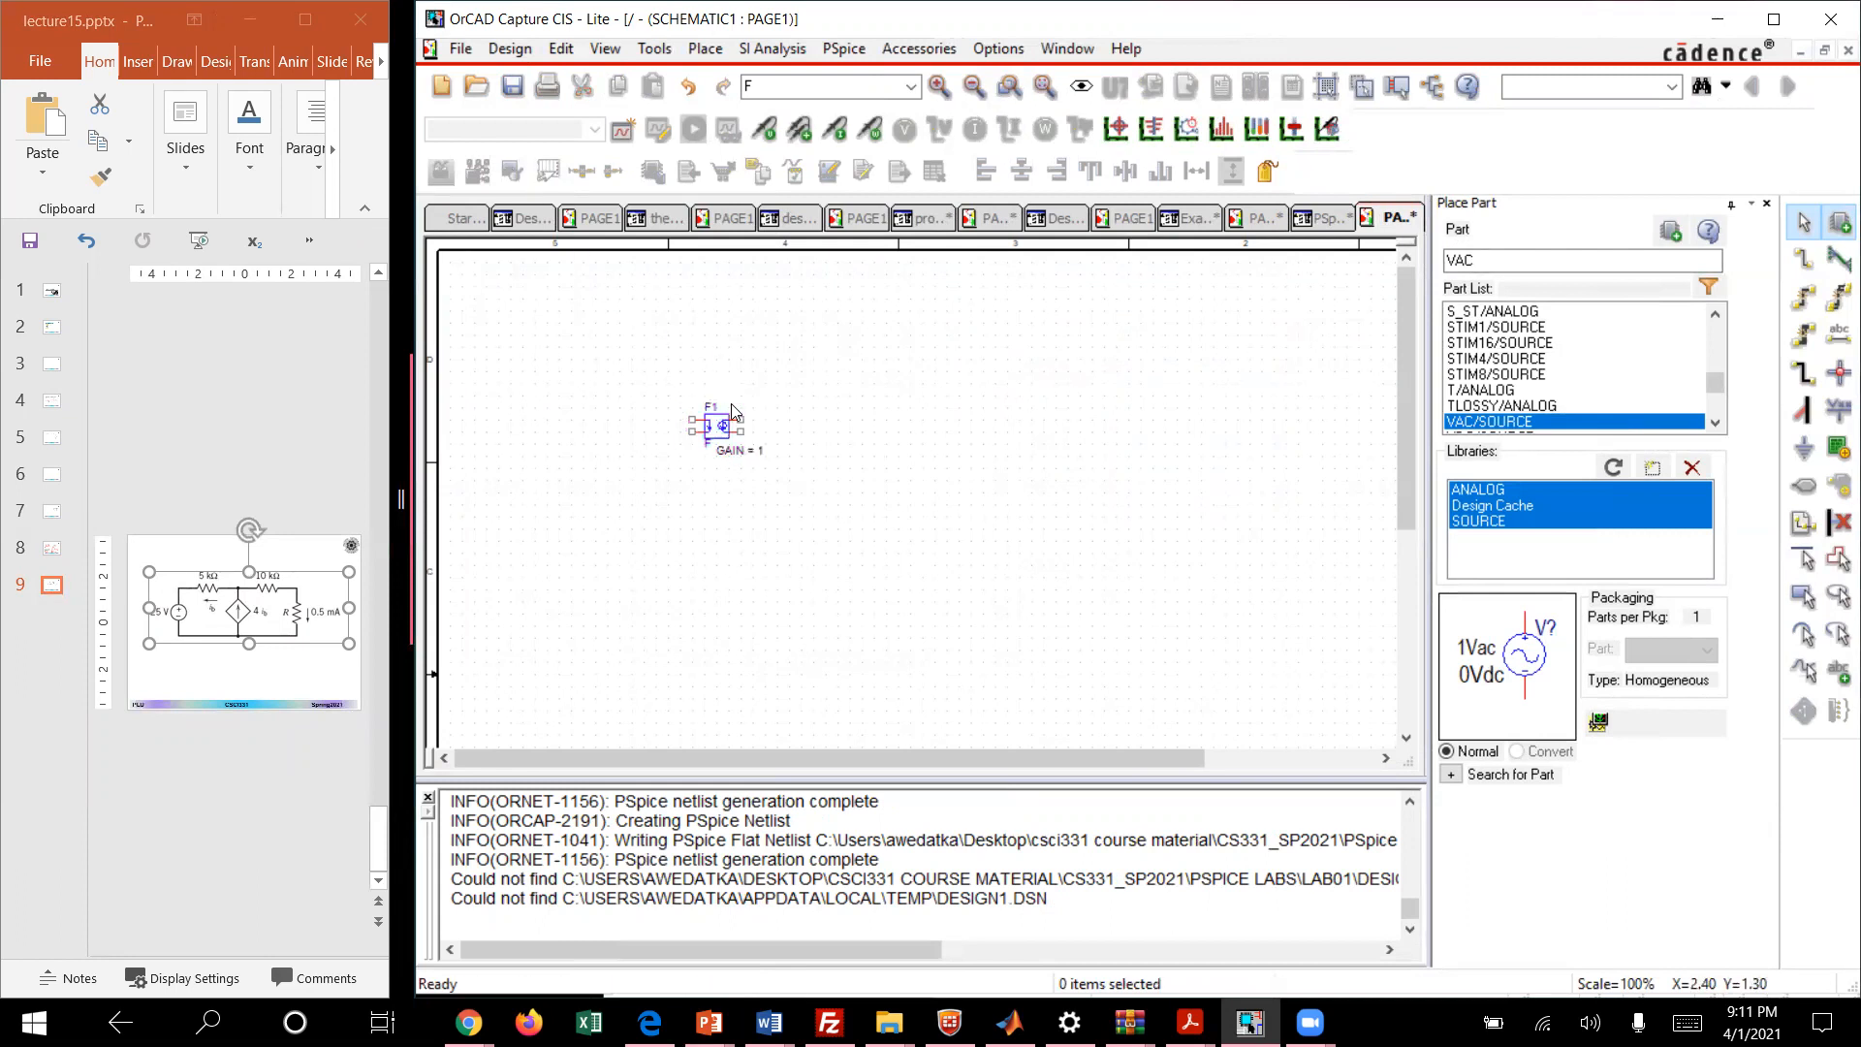
Step: Set the gain of the controlled current source F1 to 4, keeping the slide's circuit readable beside the schematic
left_click_drag(682, 382, 785, 468)
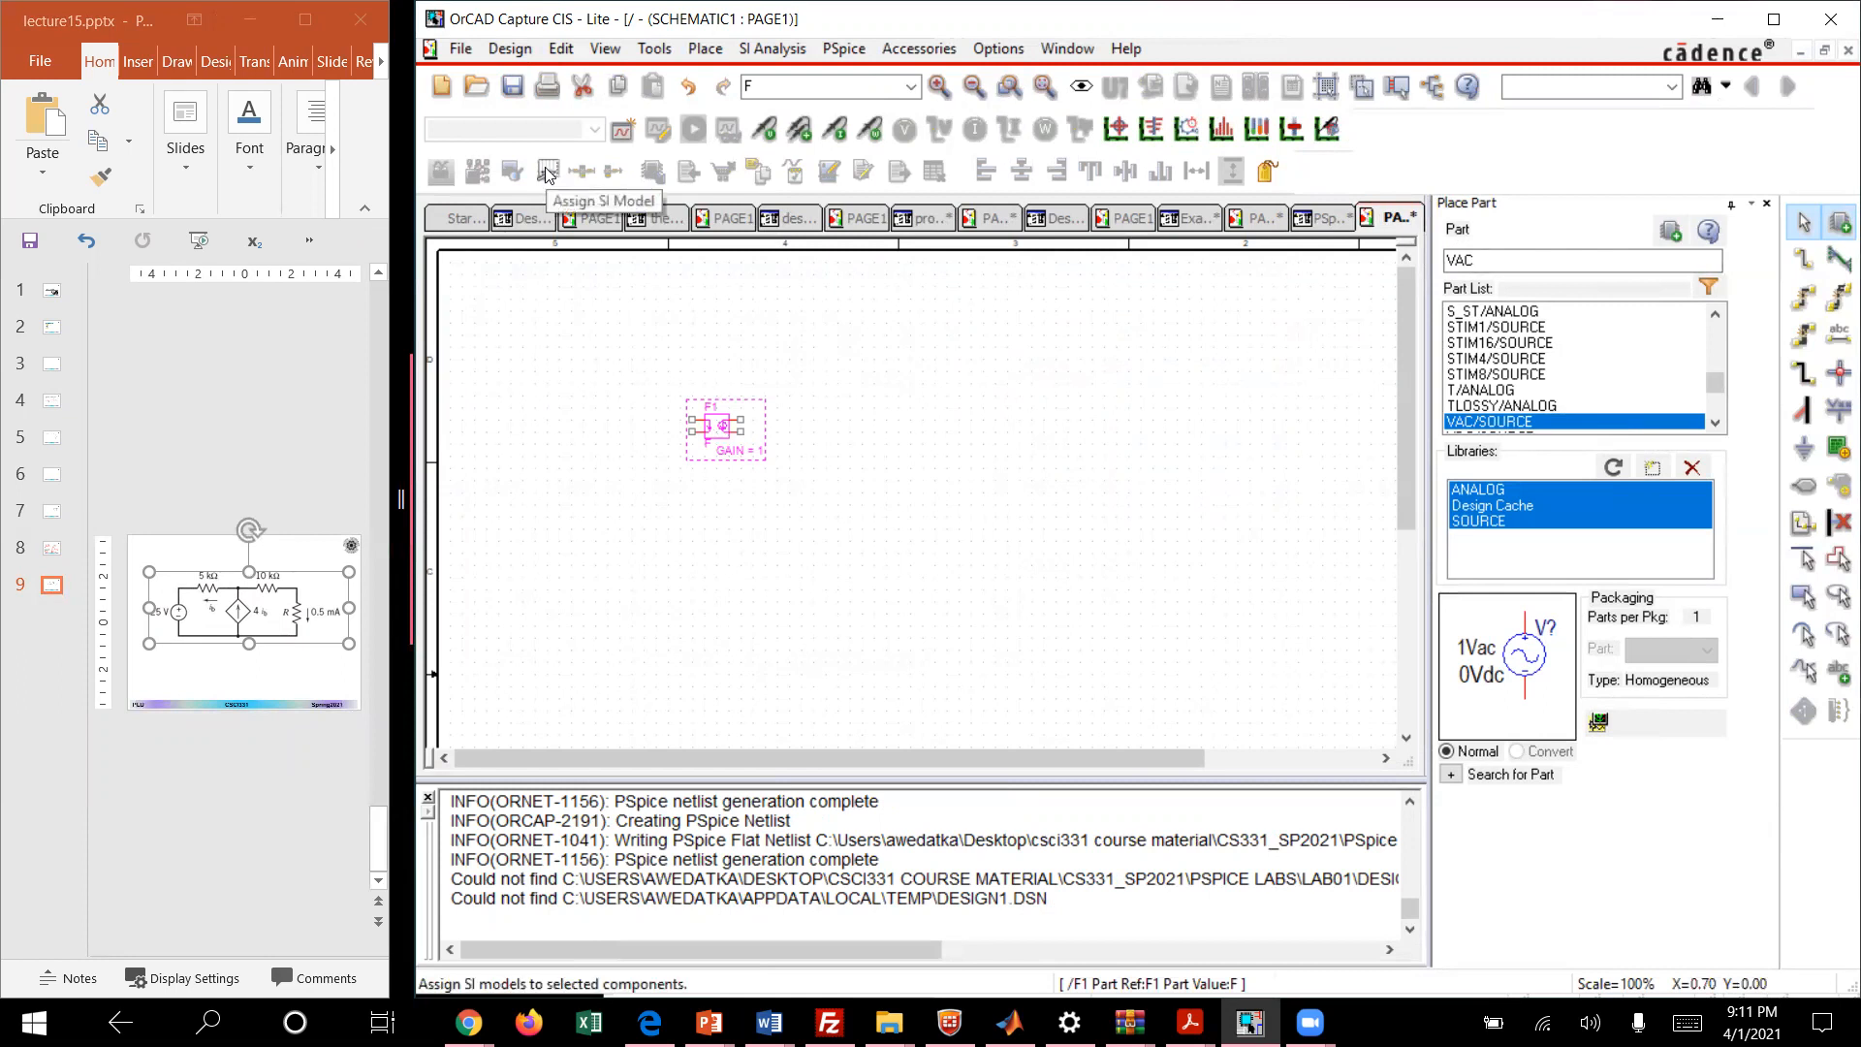
left_click(938, 87)
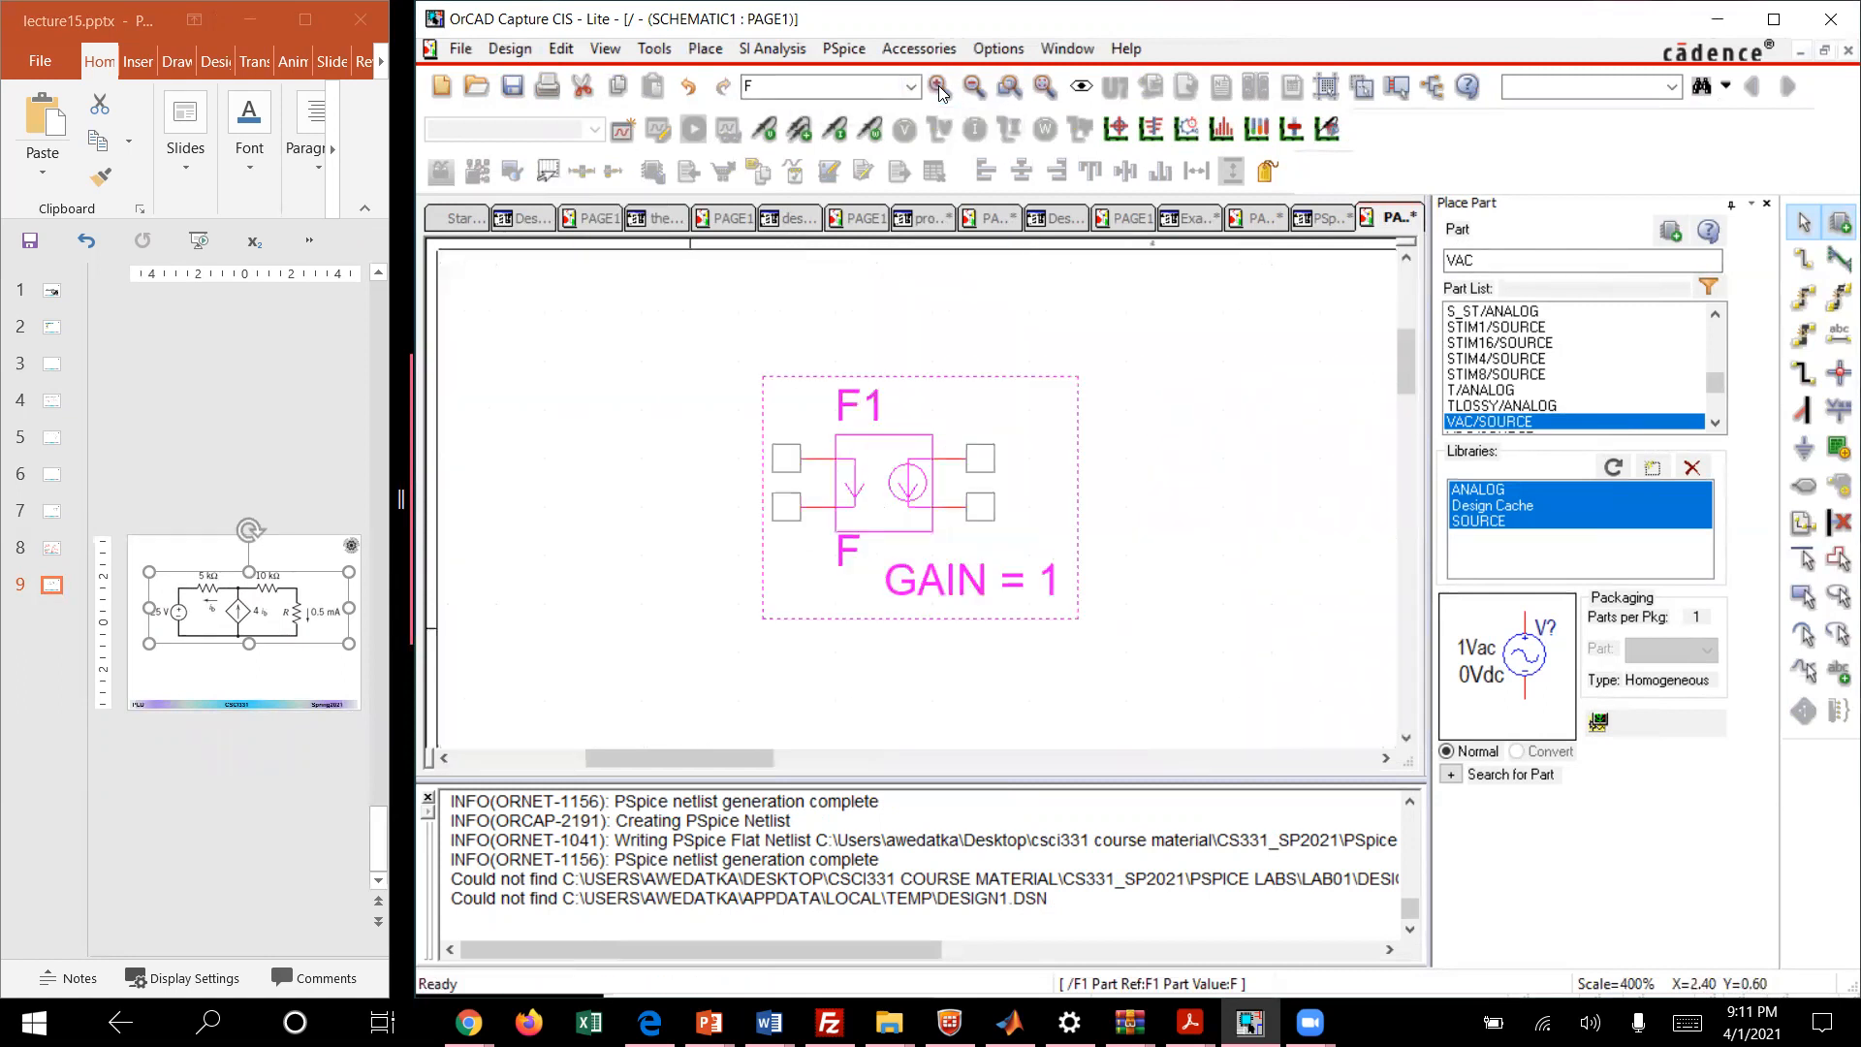
left_click(938, 87)
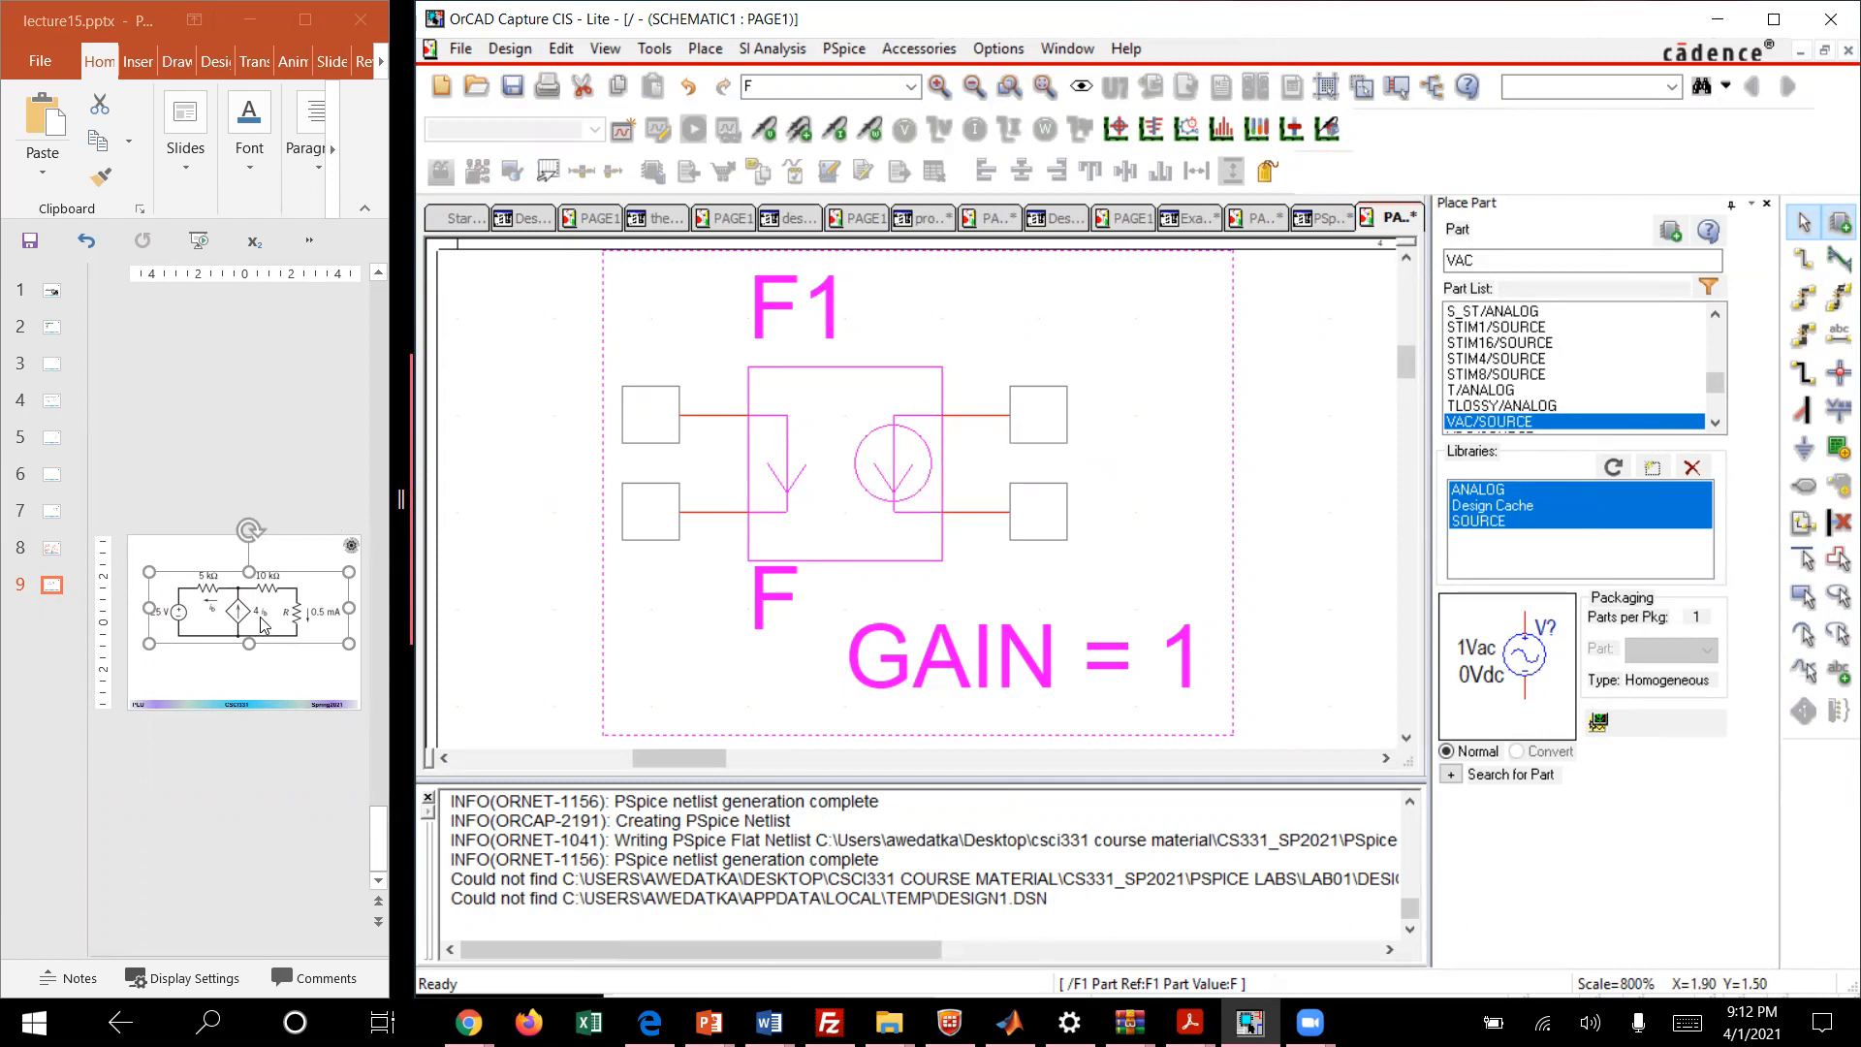
left_click_drag(402, 500, 679, 551)
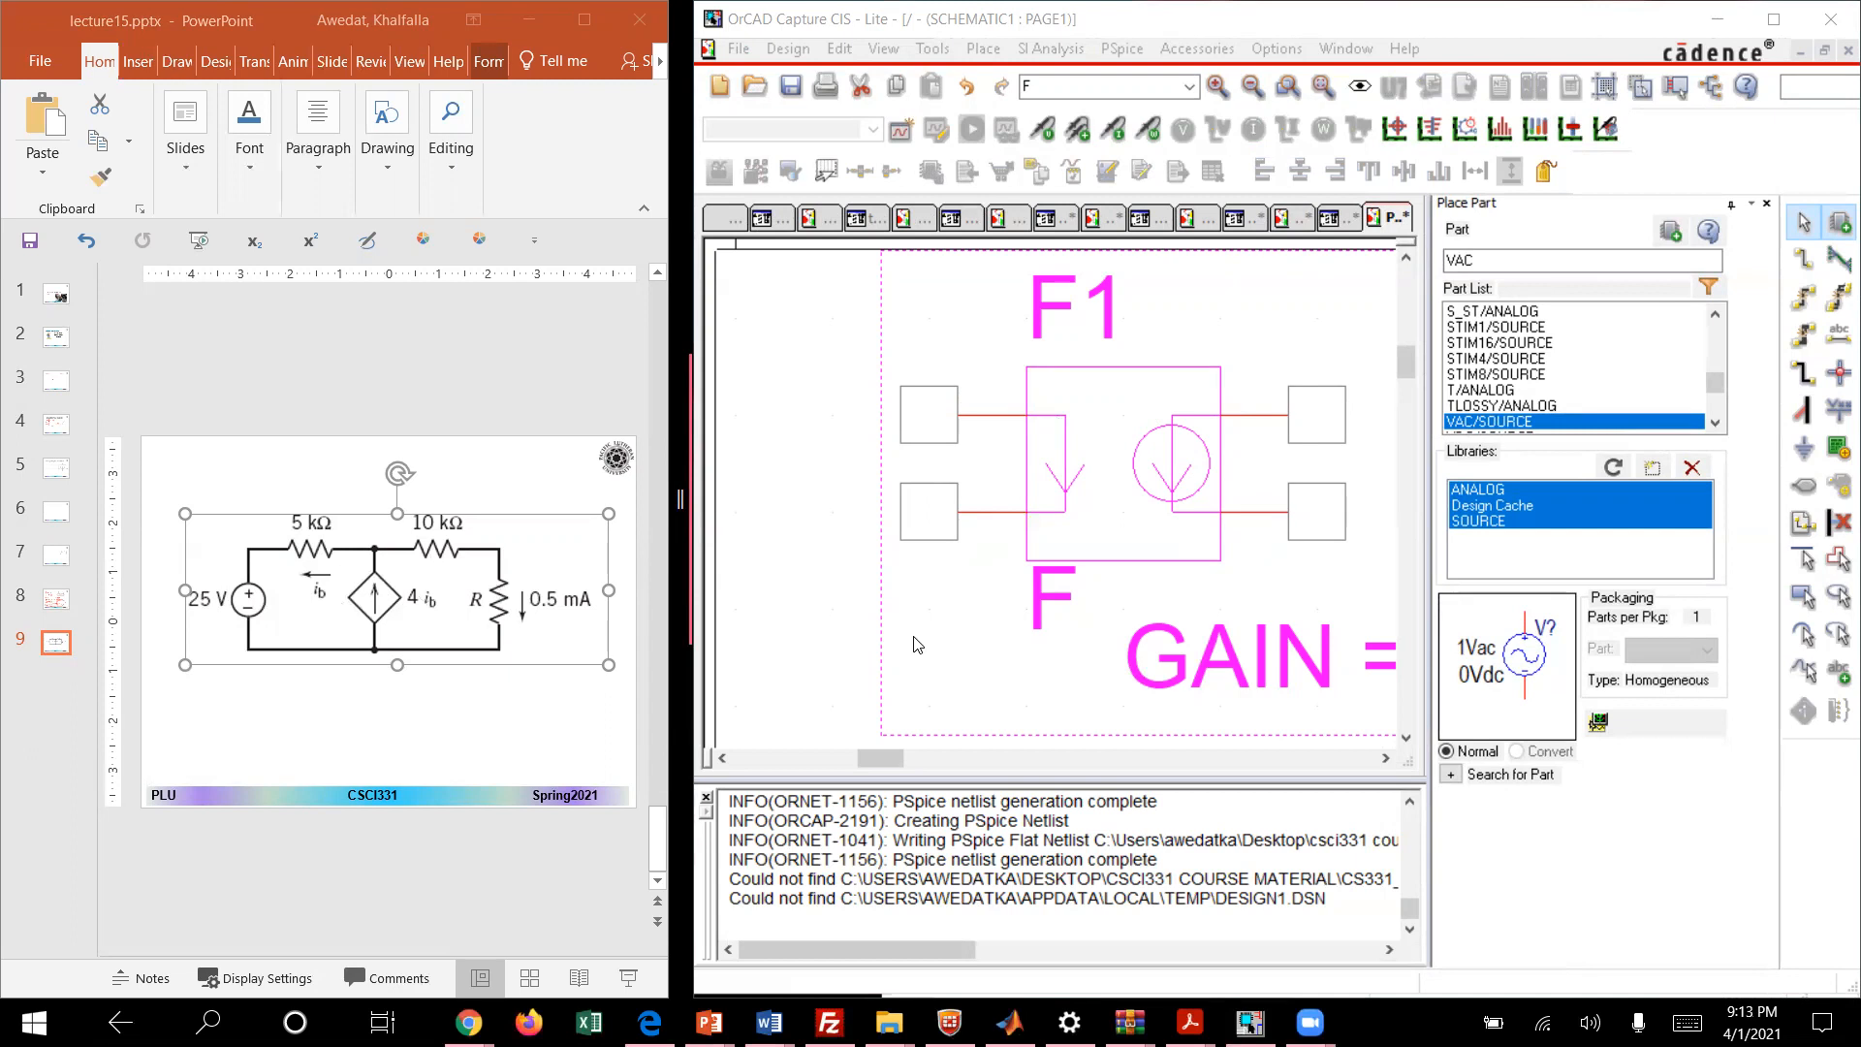
mouse_move(886, 762)
left_mouse_down()
mouse_move(988, 762)
mouse_move(899, 766)
left_mouse_up()
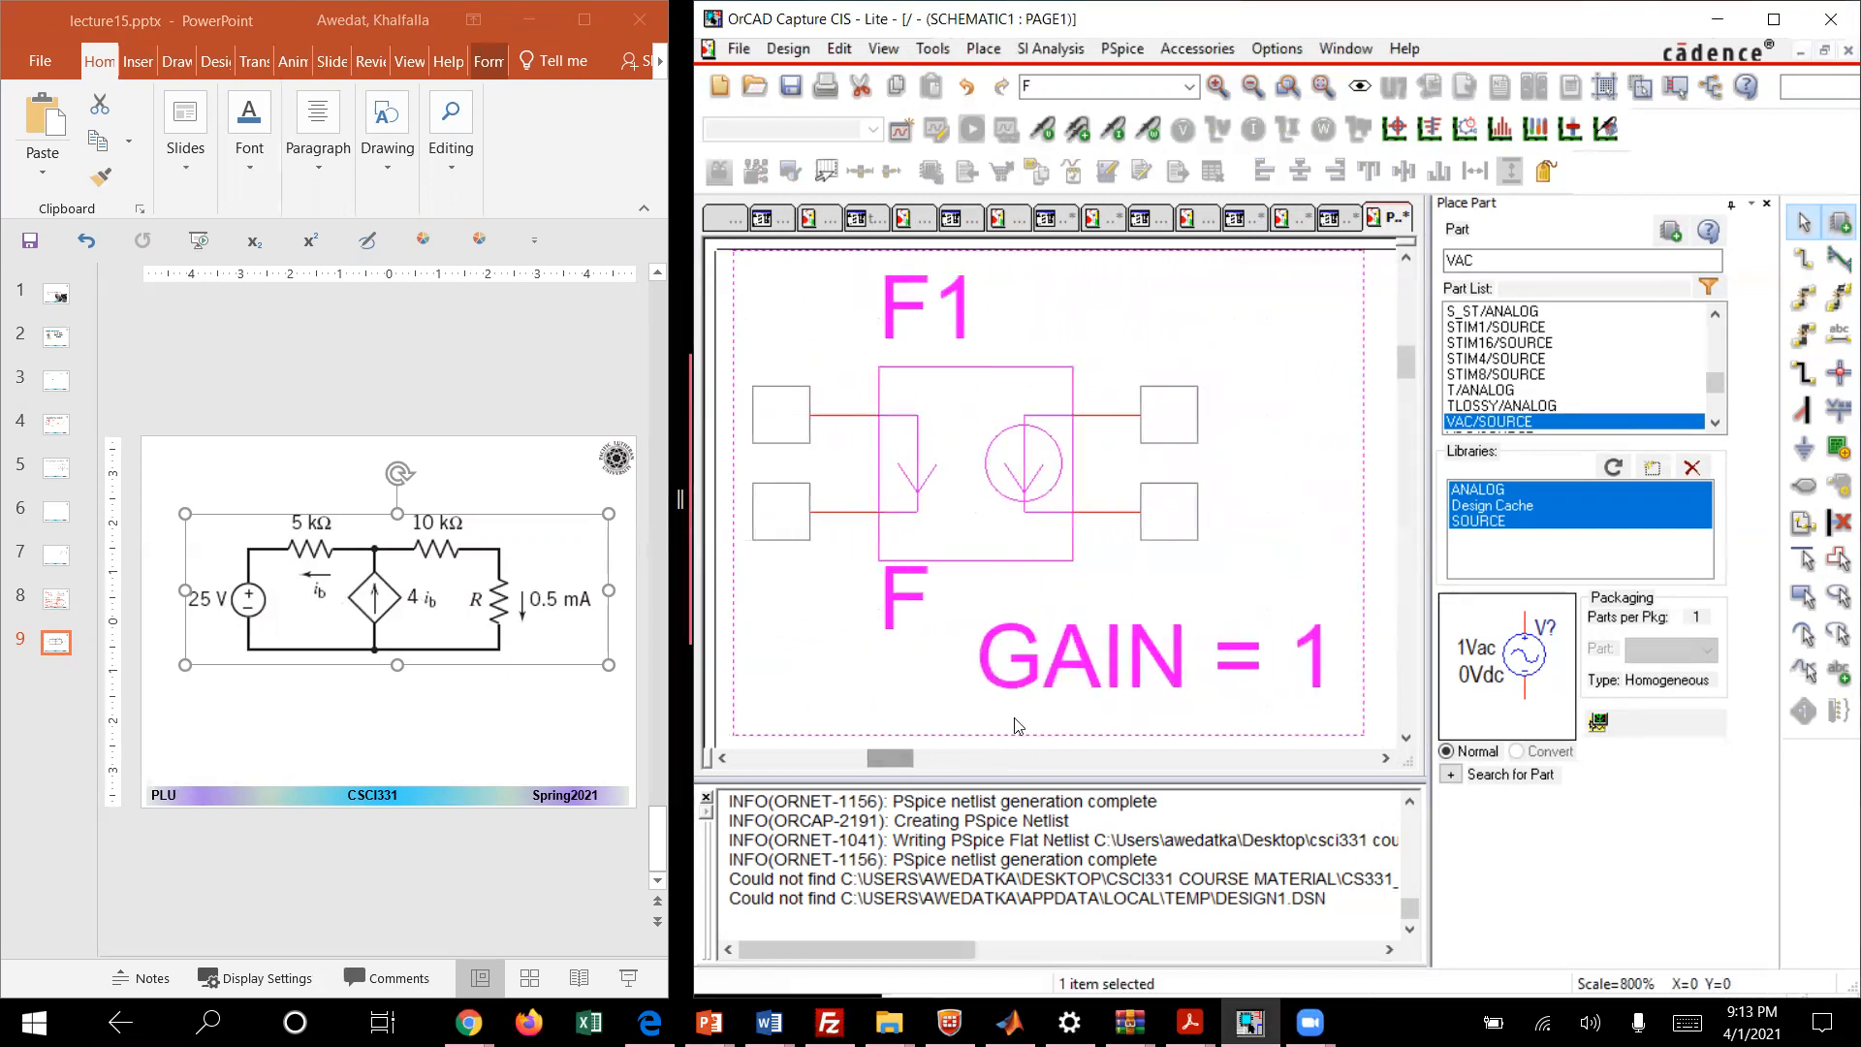
double_click(1306, 665)
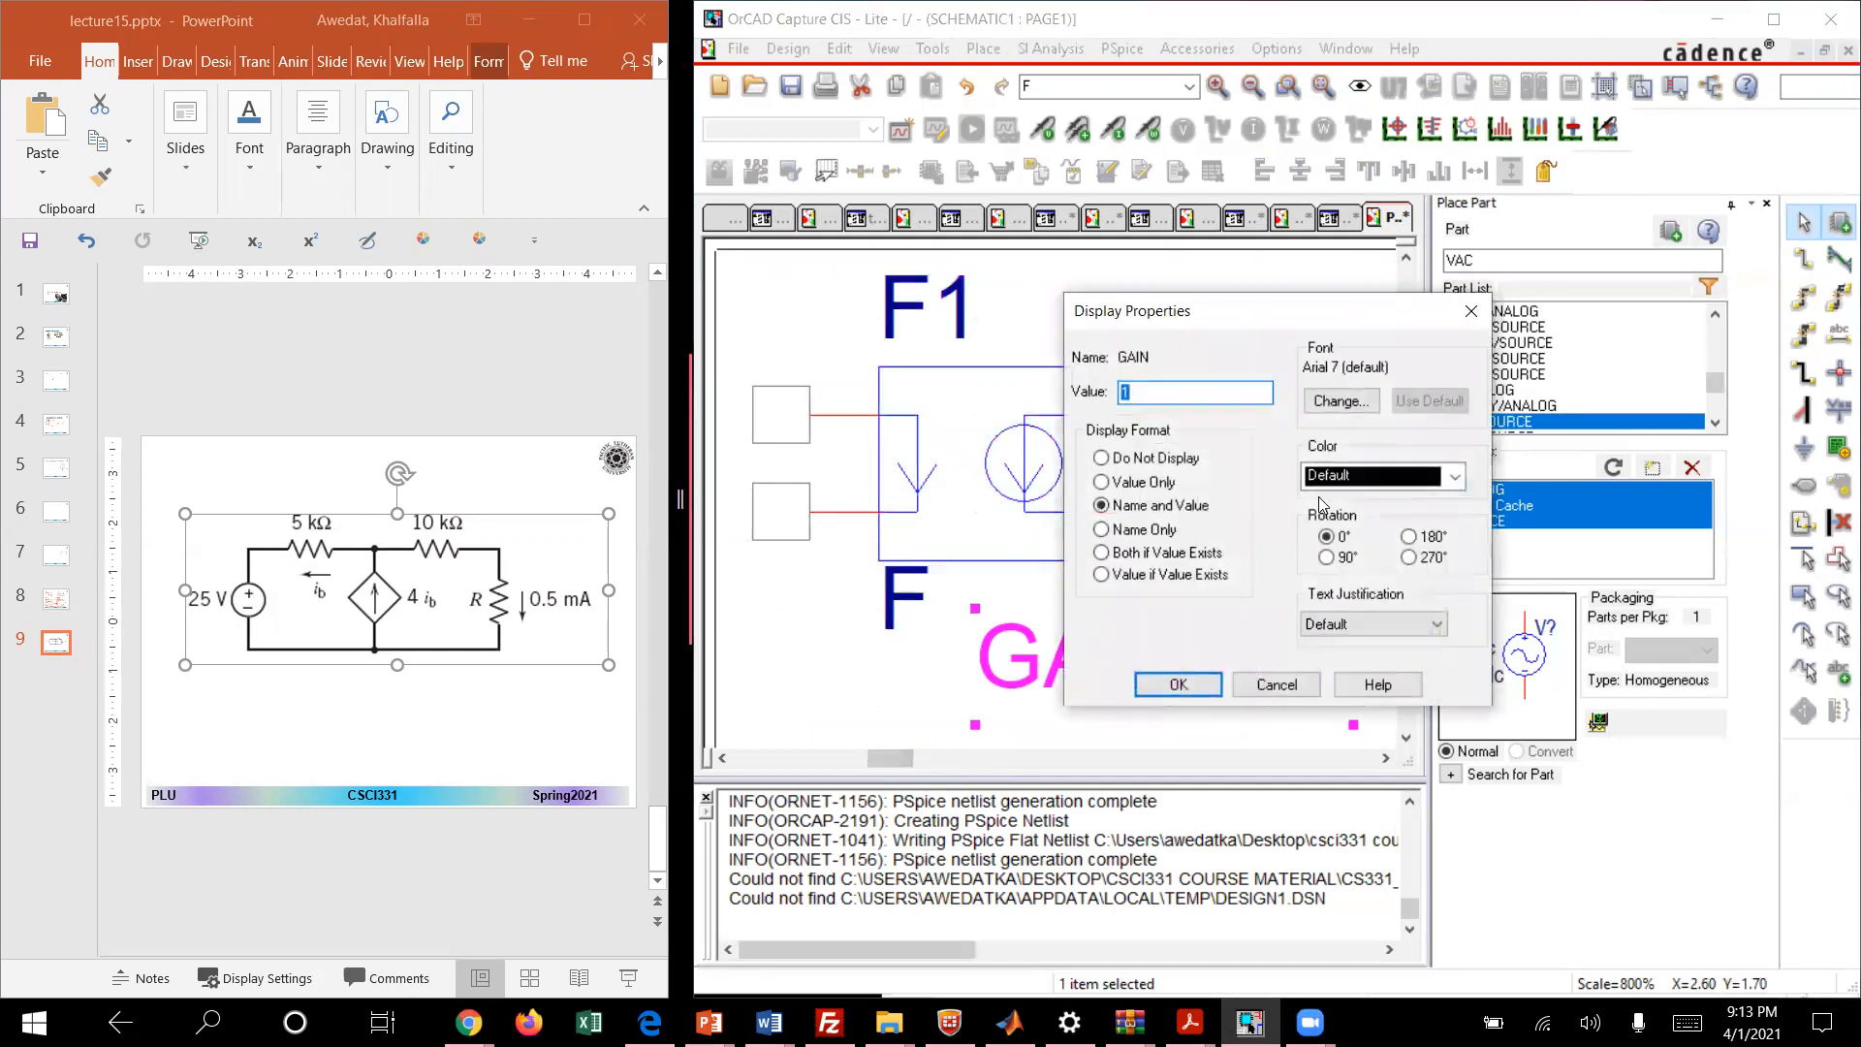
left_click(1179, 684)
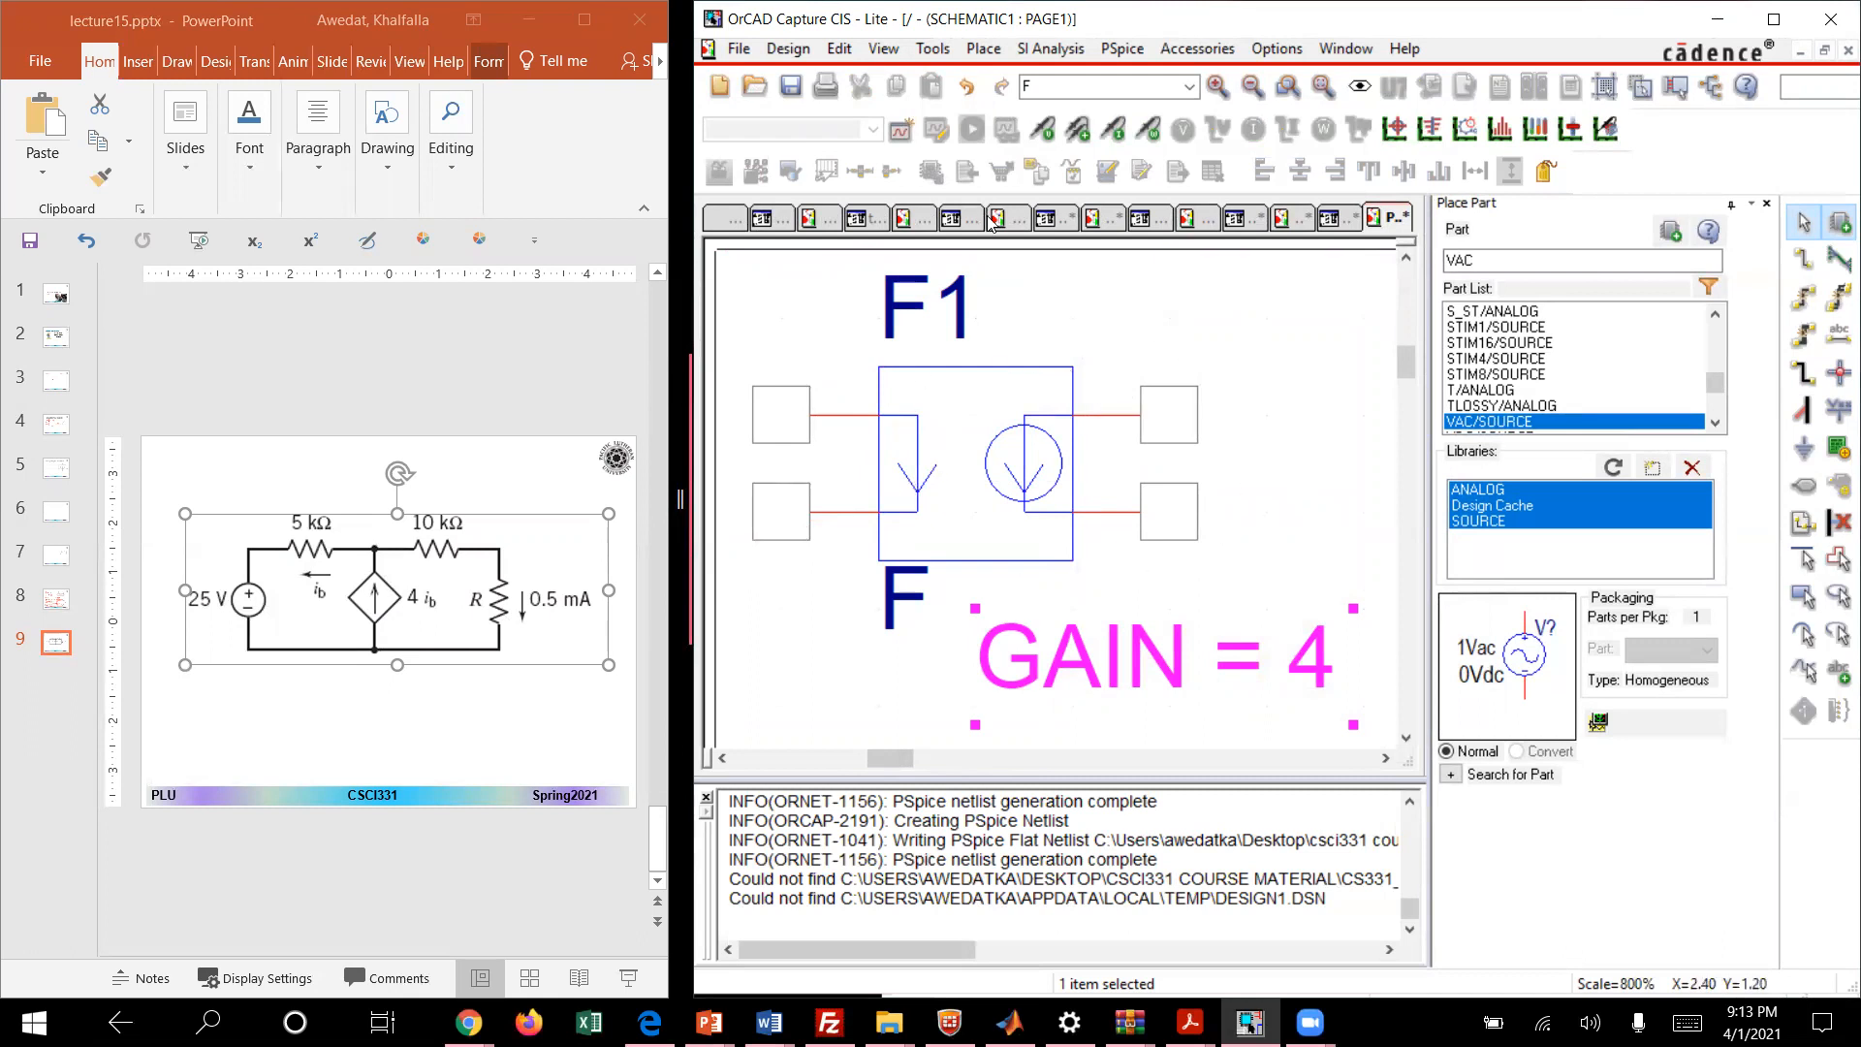
left_click(1254, 87)
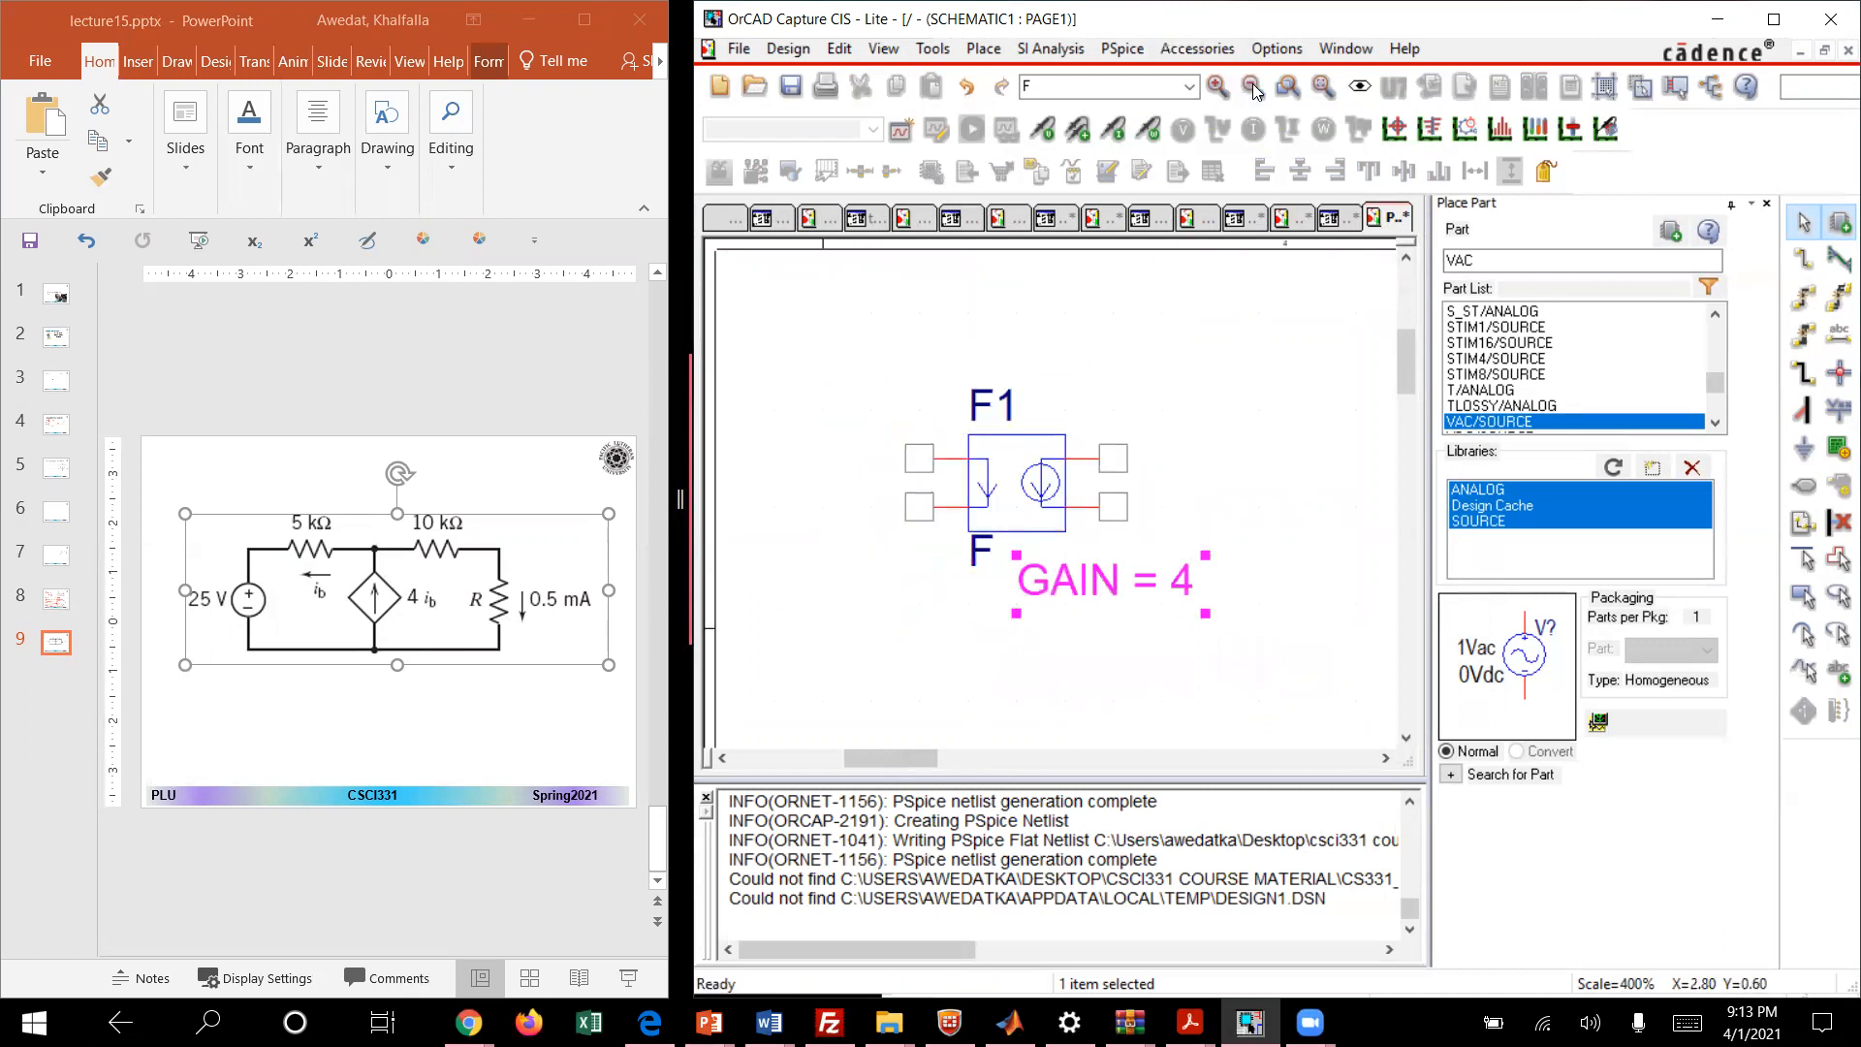
left_click(1254, 87)
left_click(812, 455)
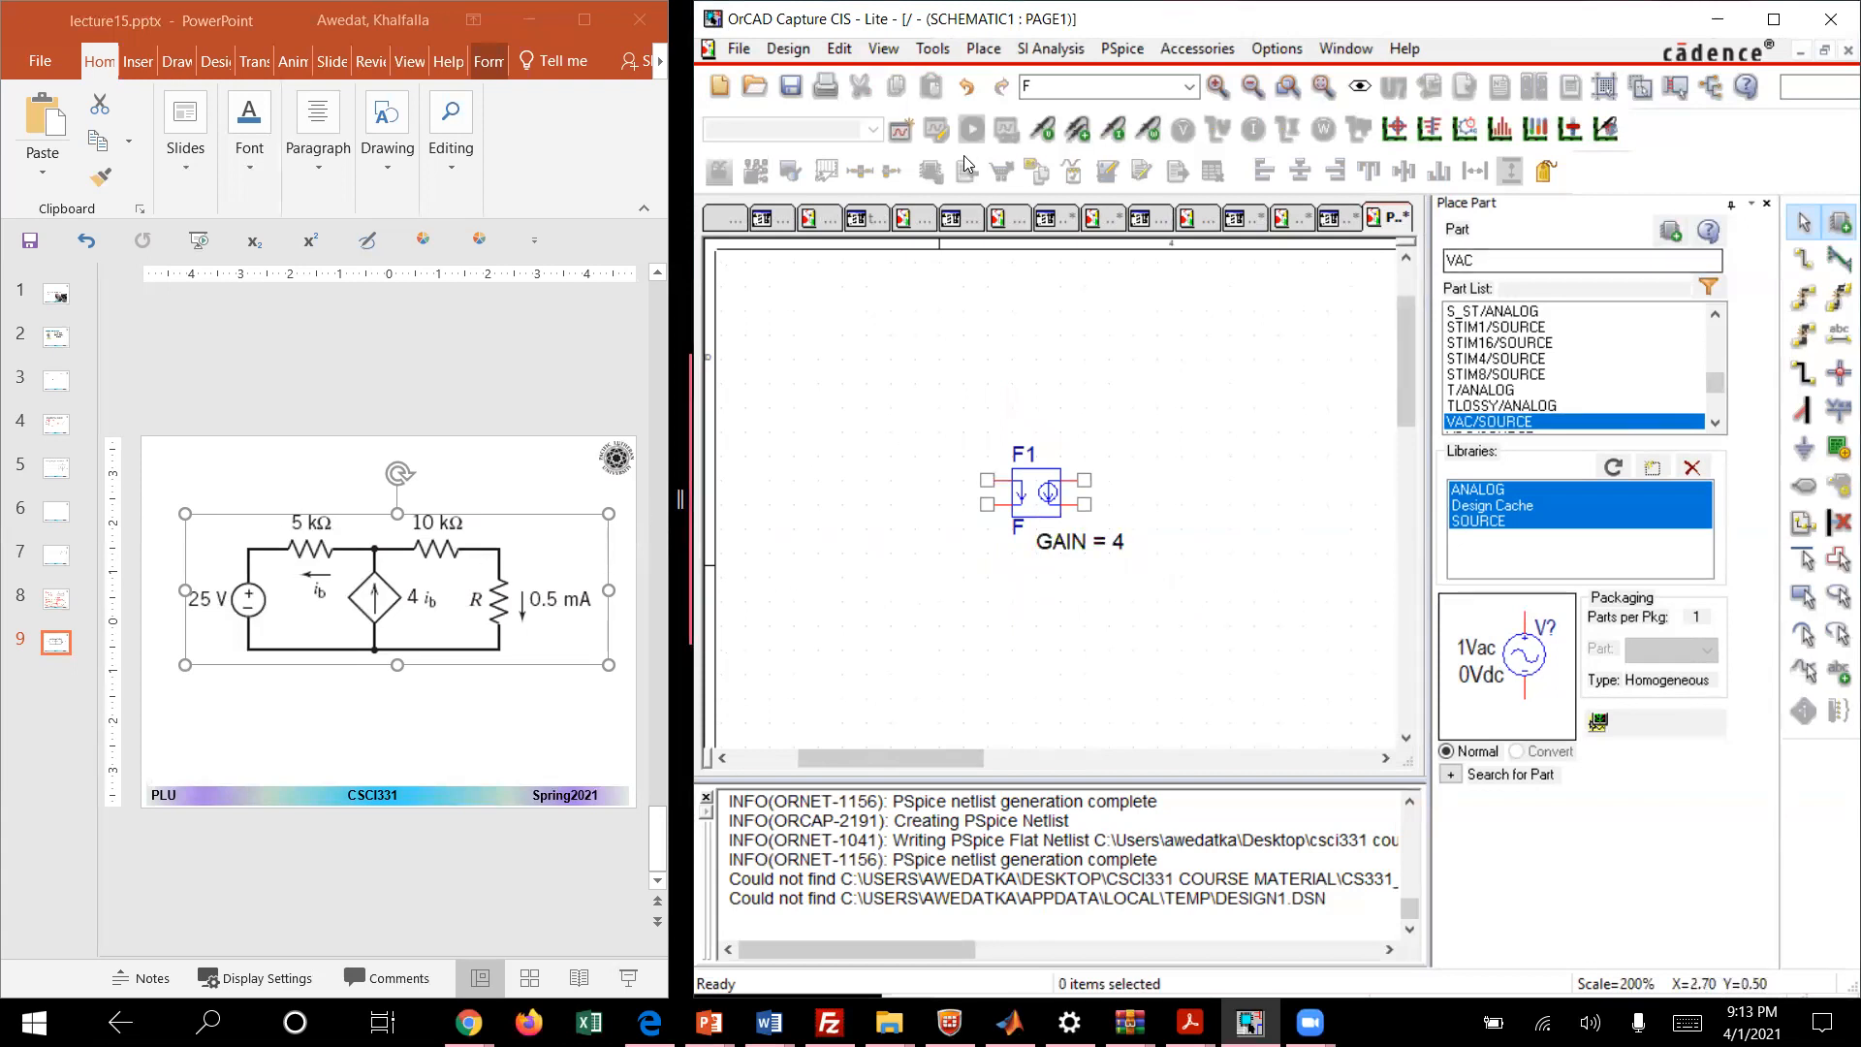
Step: Place two horizontal resistors above the controlled source's level, R1 on the left of F1 and R2 on its right
left_click(985, 48)
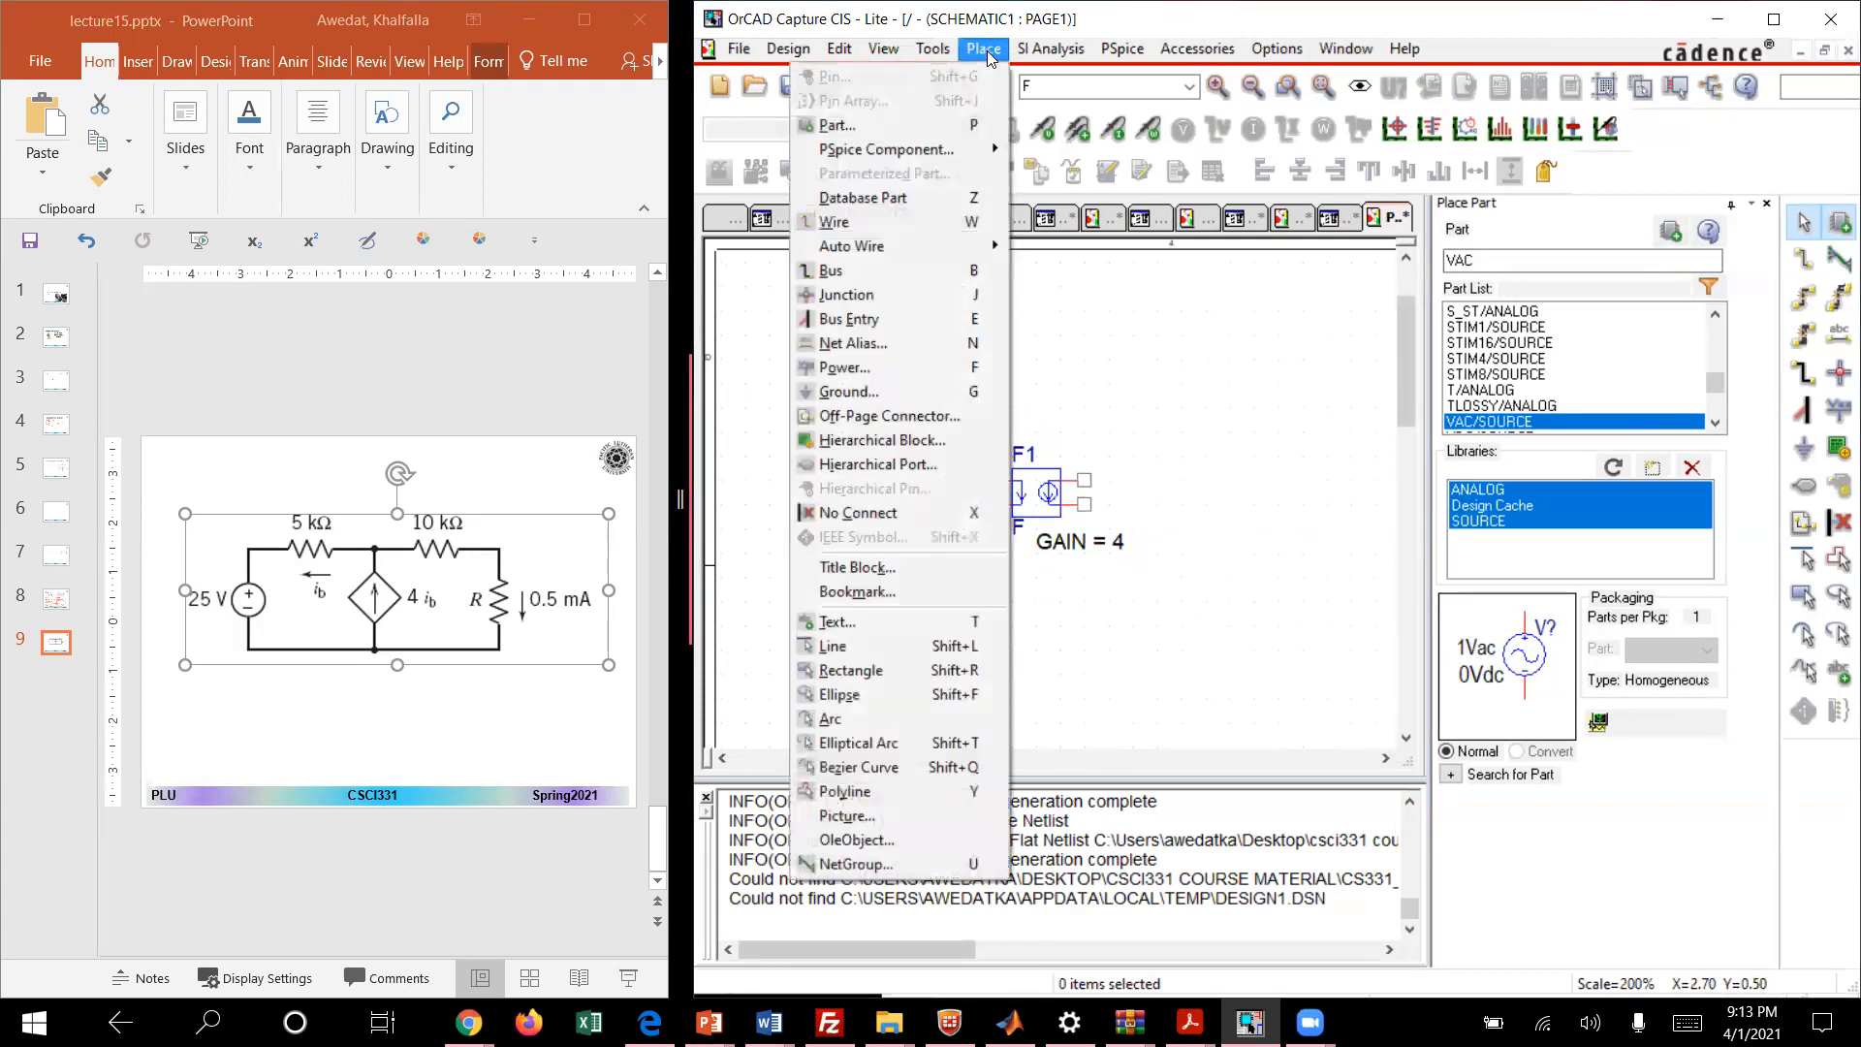
mouse_move(901, 155)
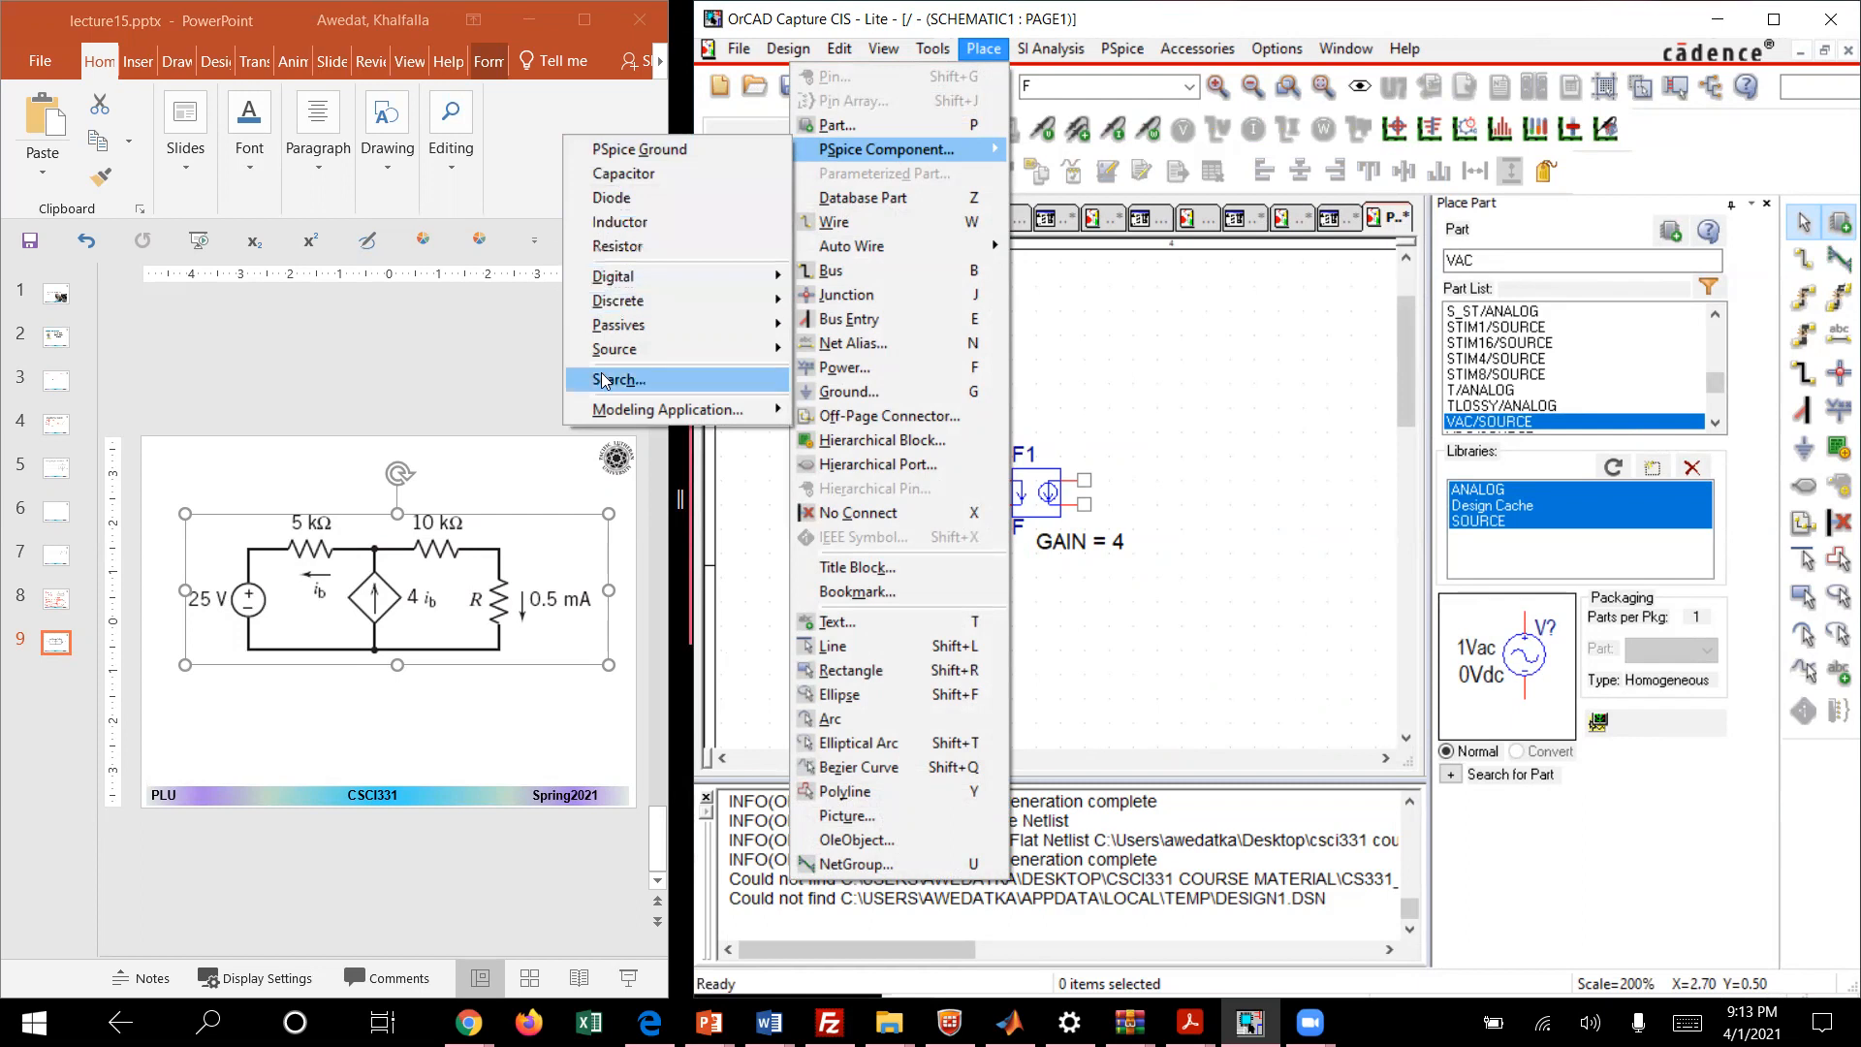
left_click(639, 246)
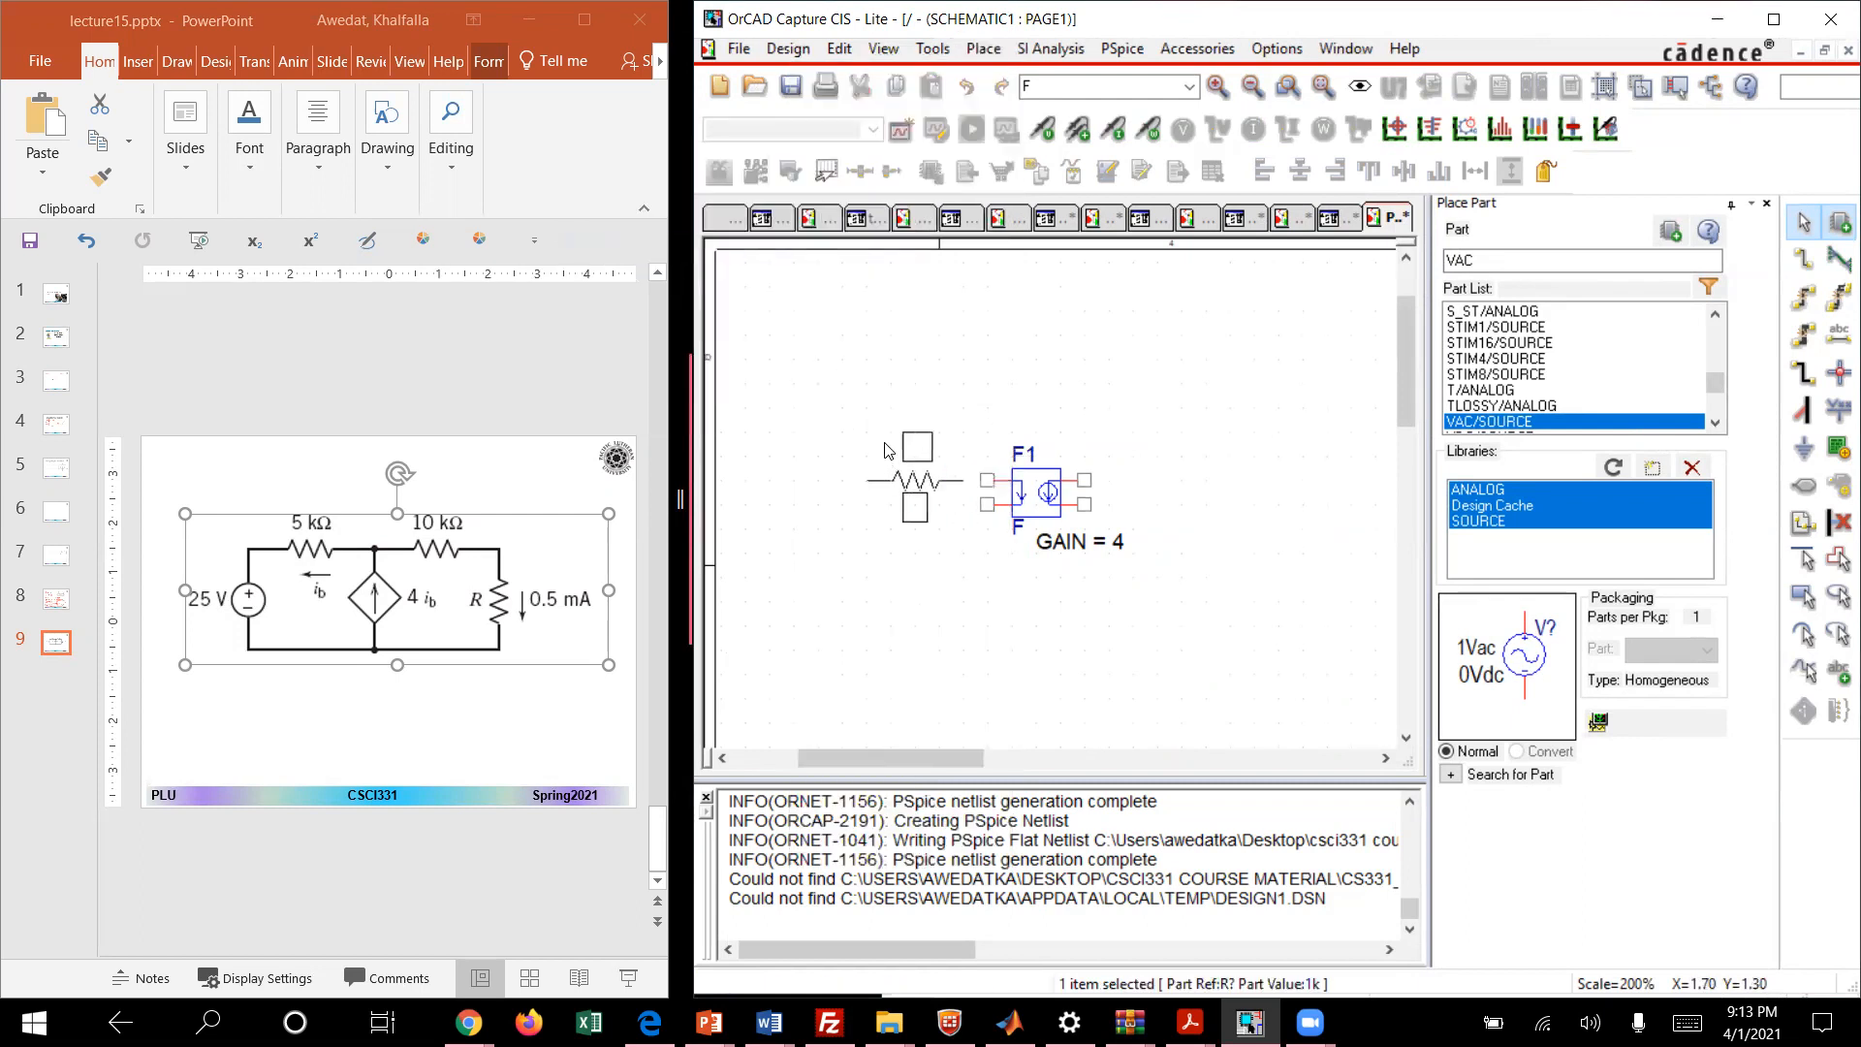
left_click(874, 445)
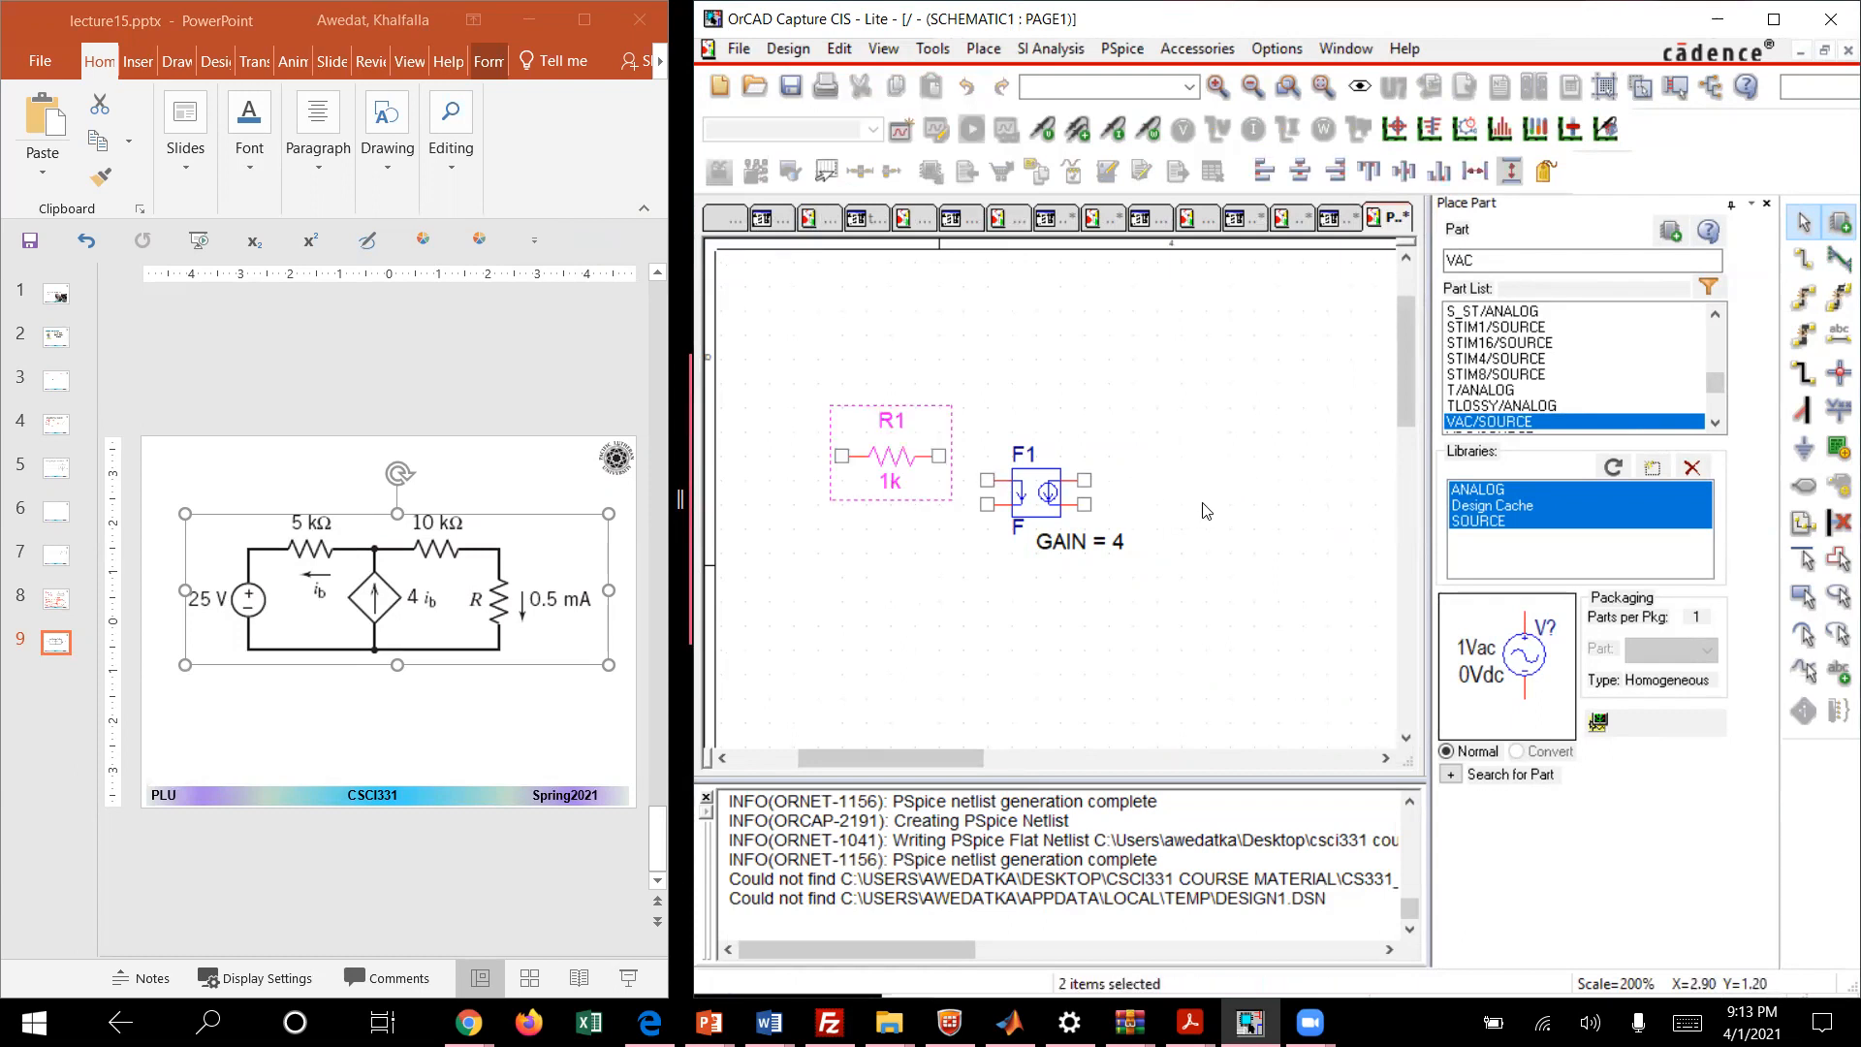
left_click(1189, 445)
Step: Place a third resistor, rotated to vertical, below and to the right of R2, and end part placement
right_click(1224, 552)
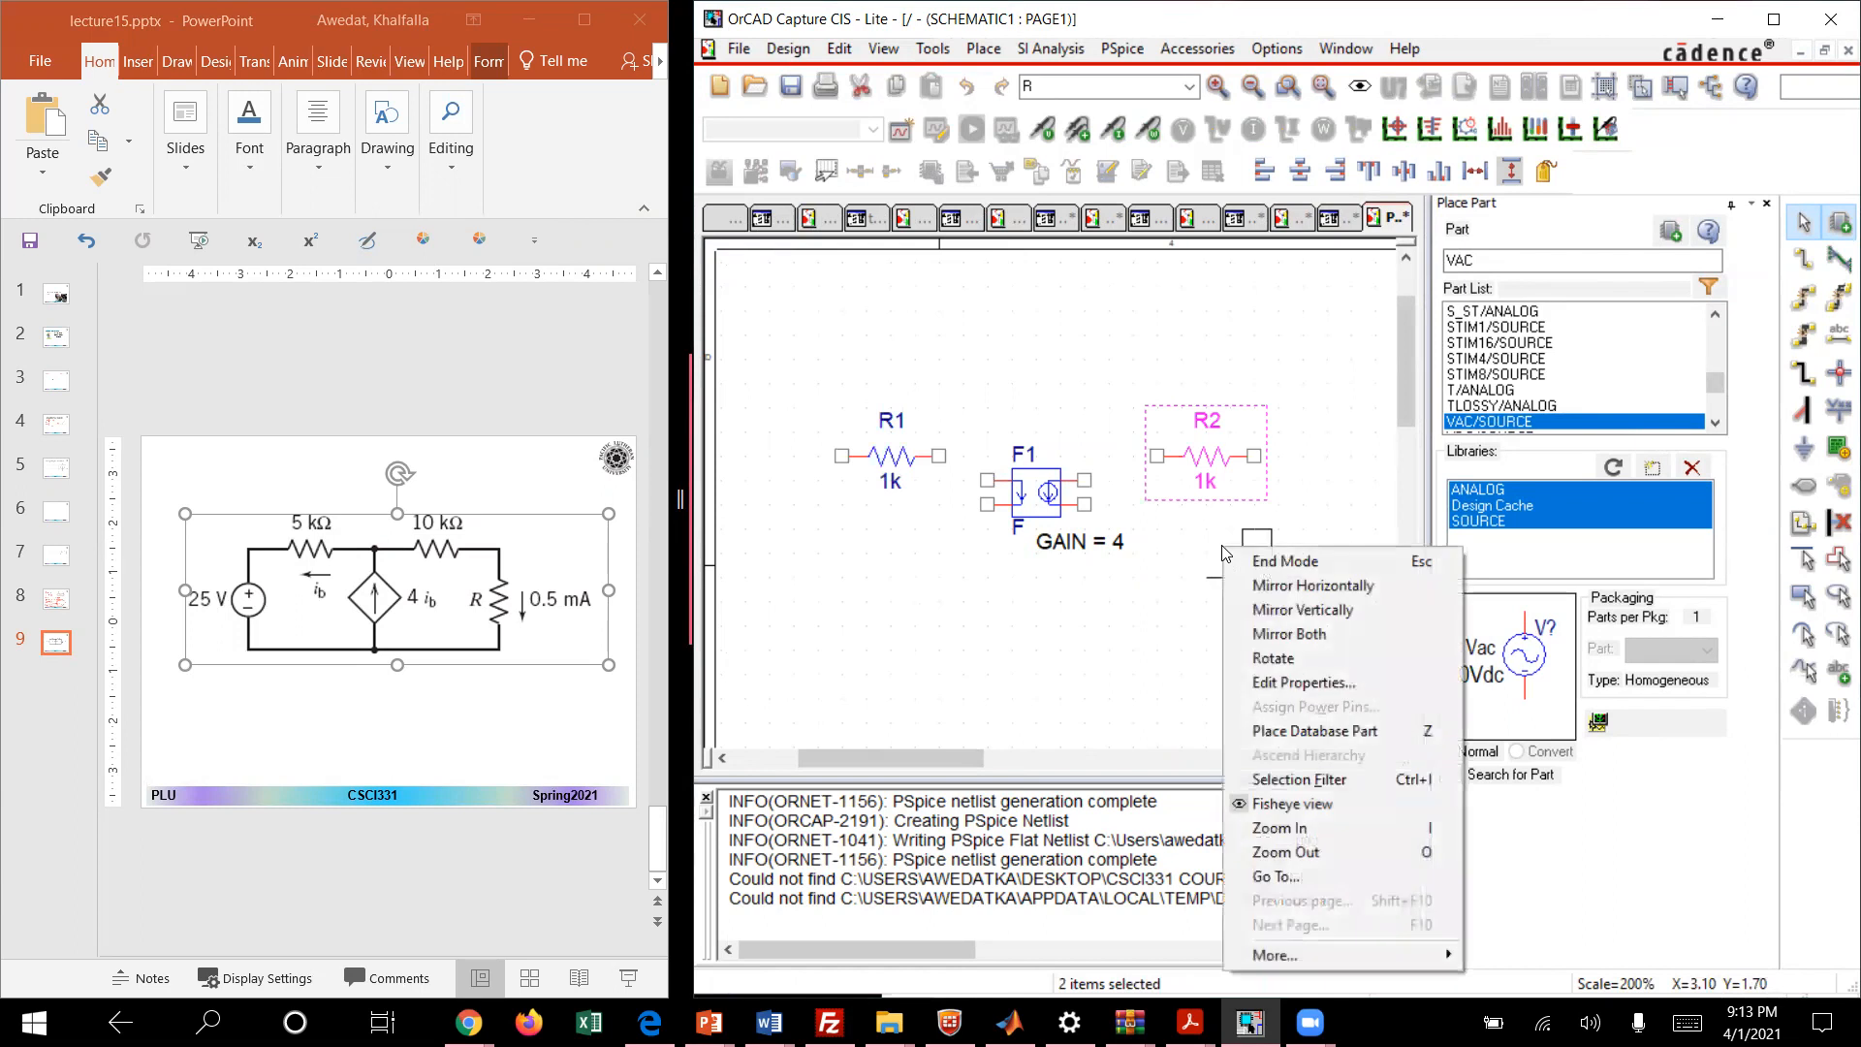
left_click(1260, 659)
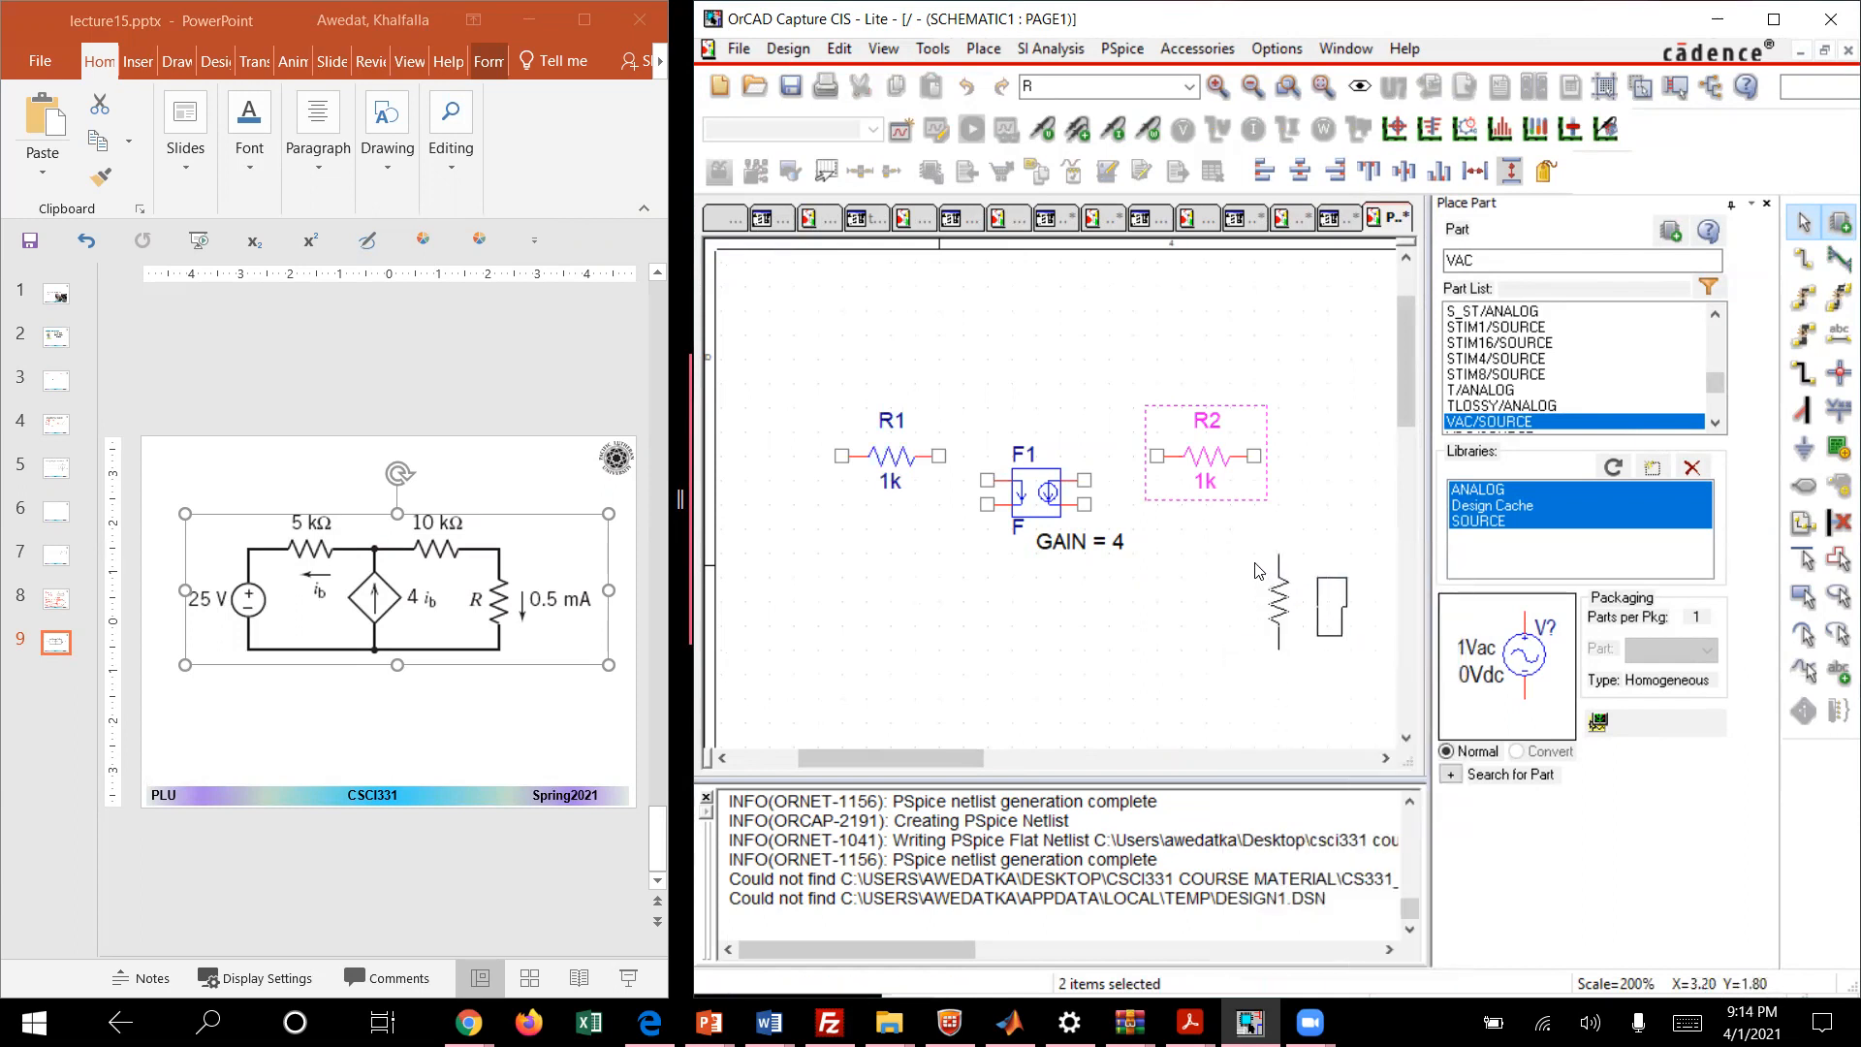
left_click(1258, 543)
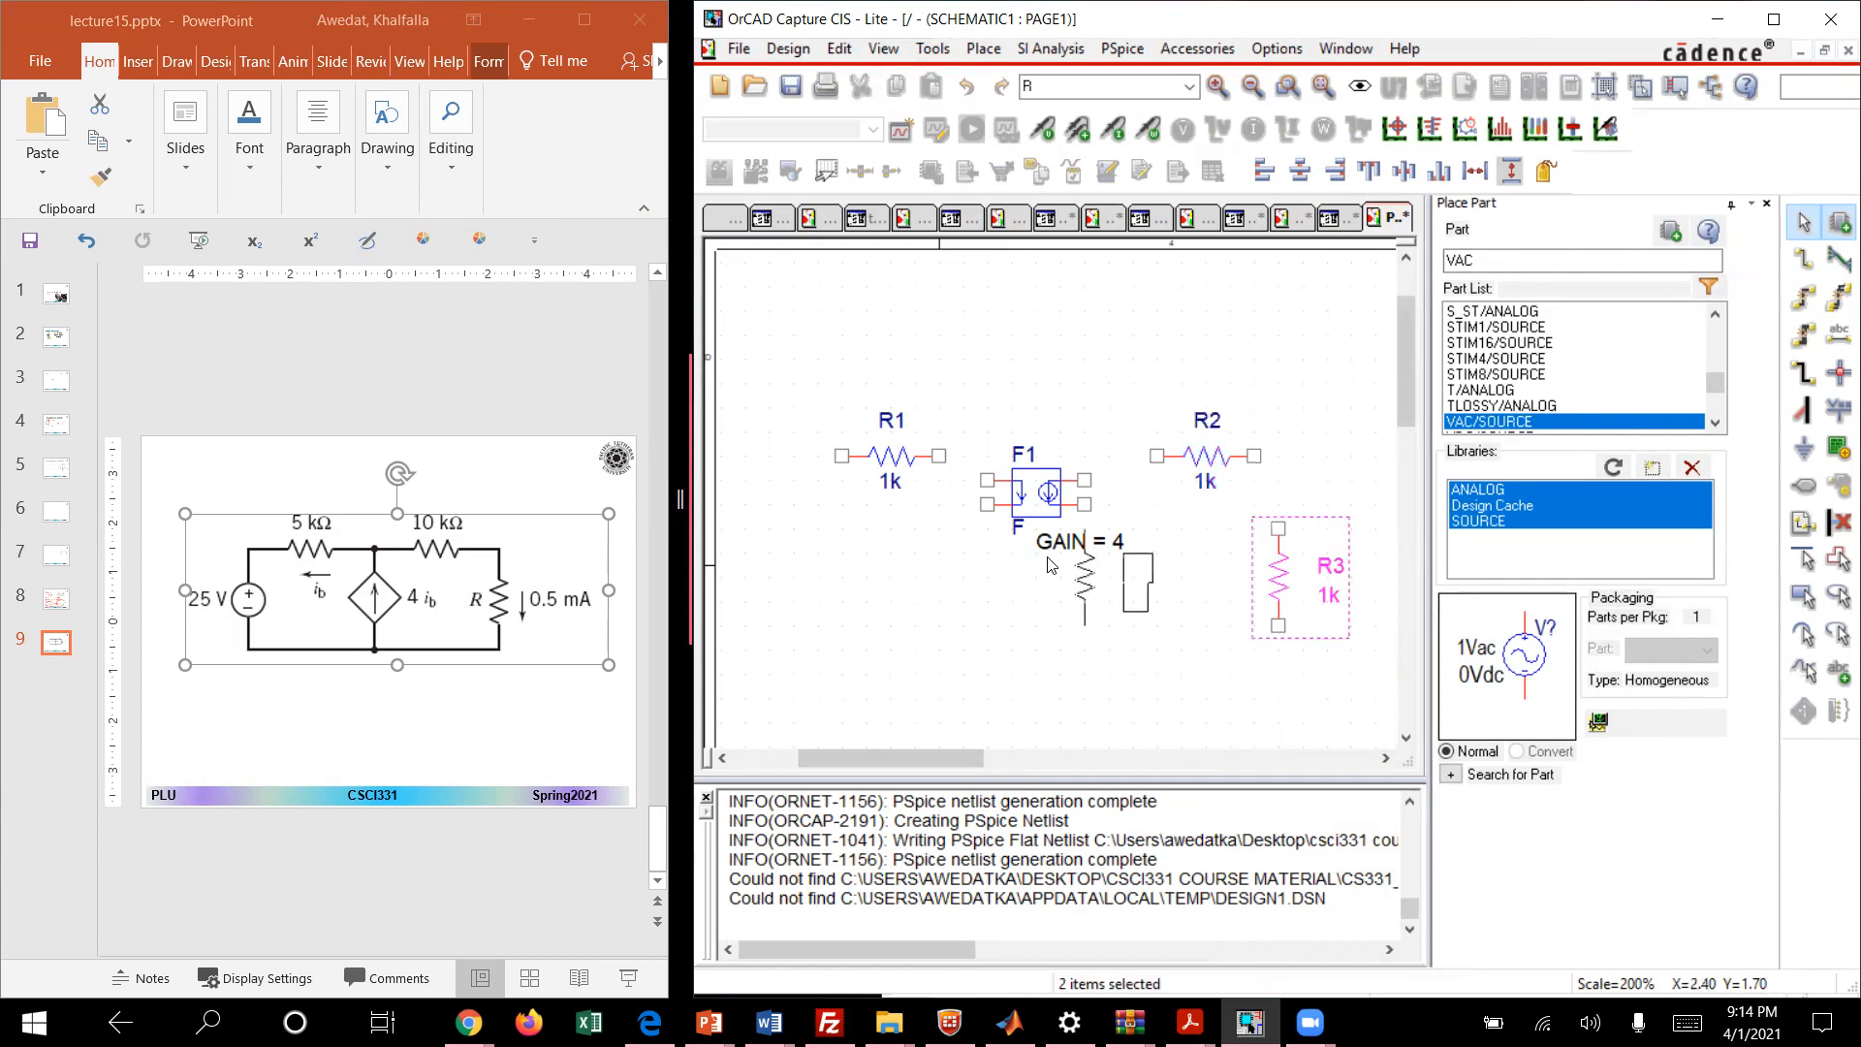
key("Escape")
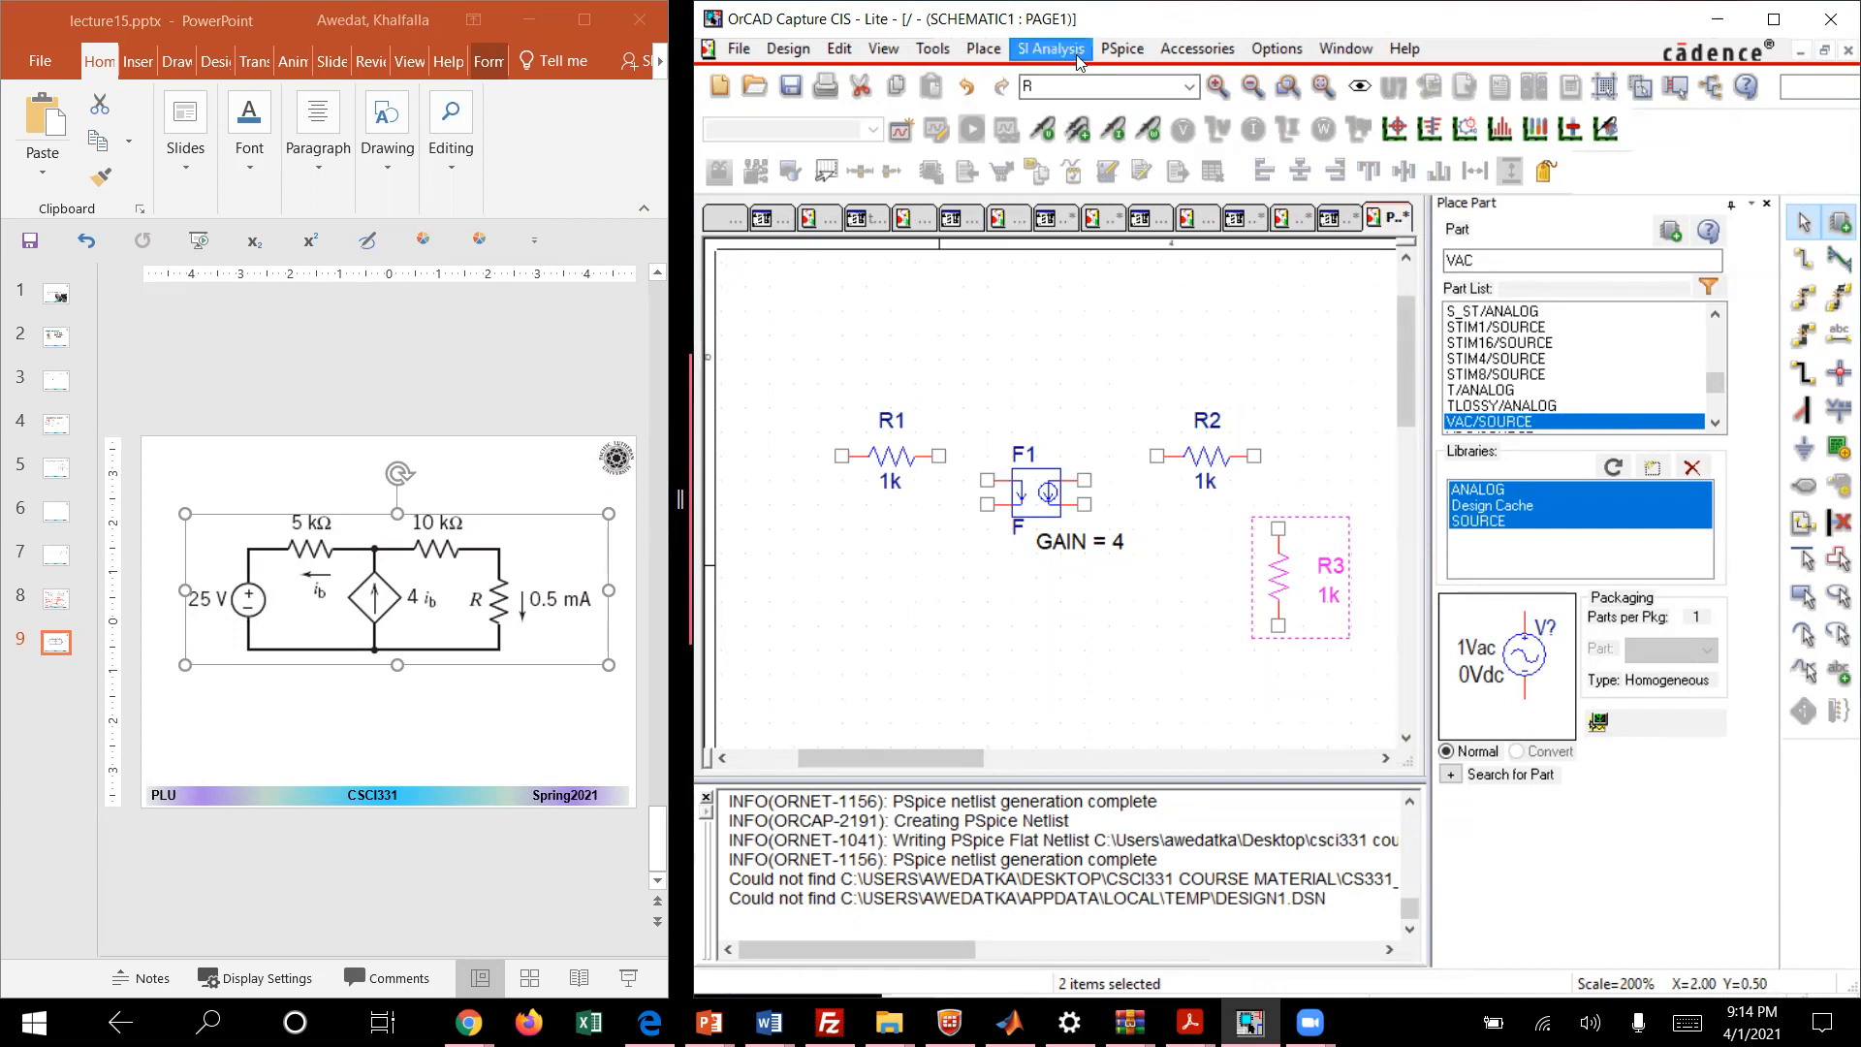
Step: Place a DC voltage source below and to the left of resistor R1
left_click(989, 53)
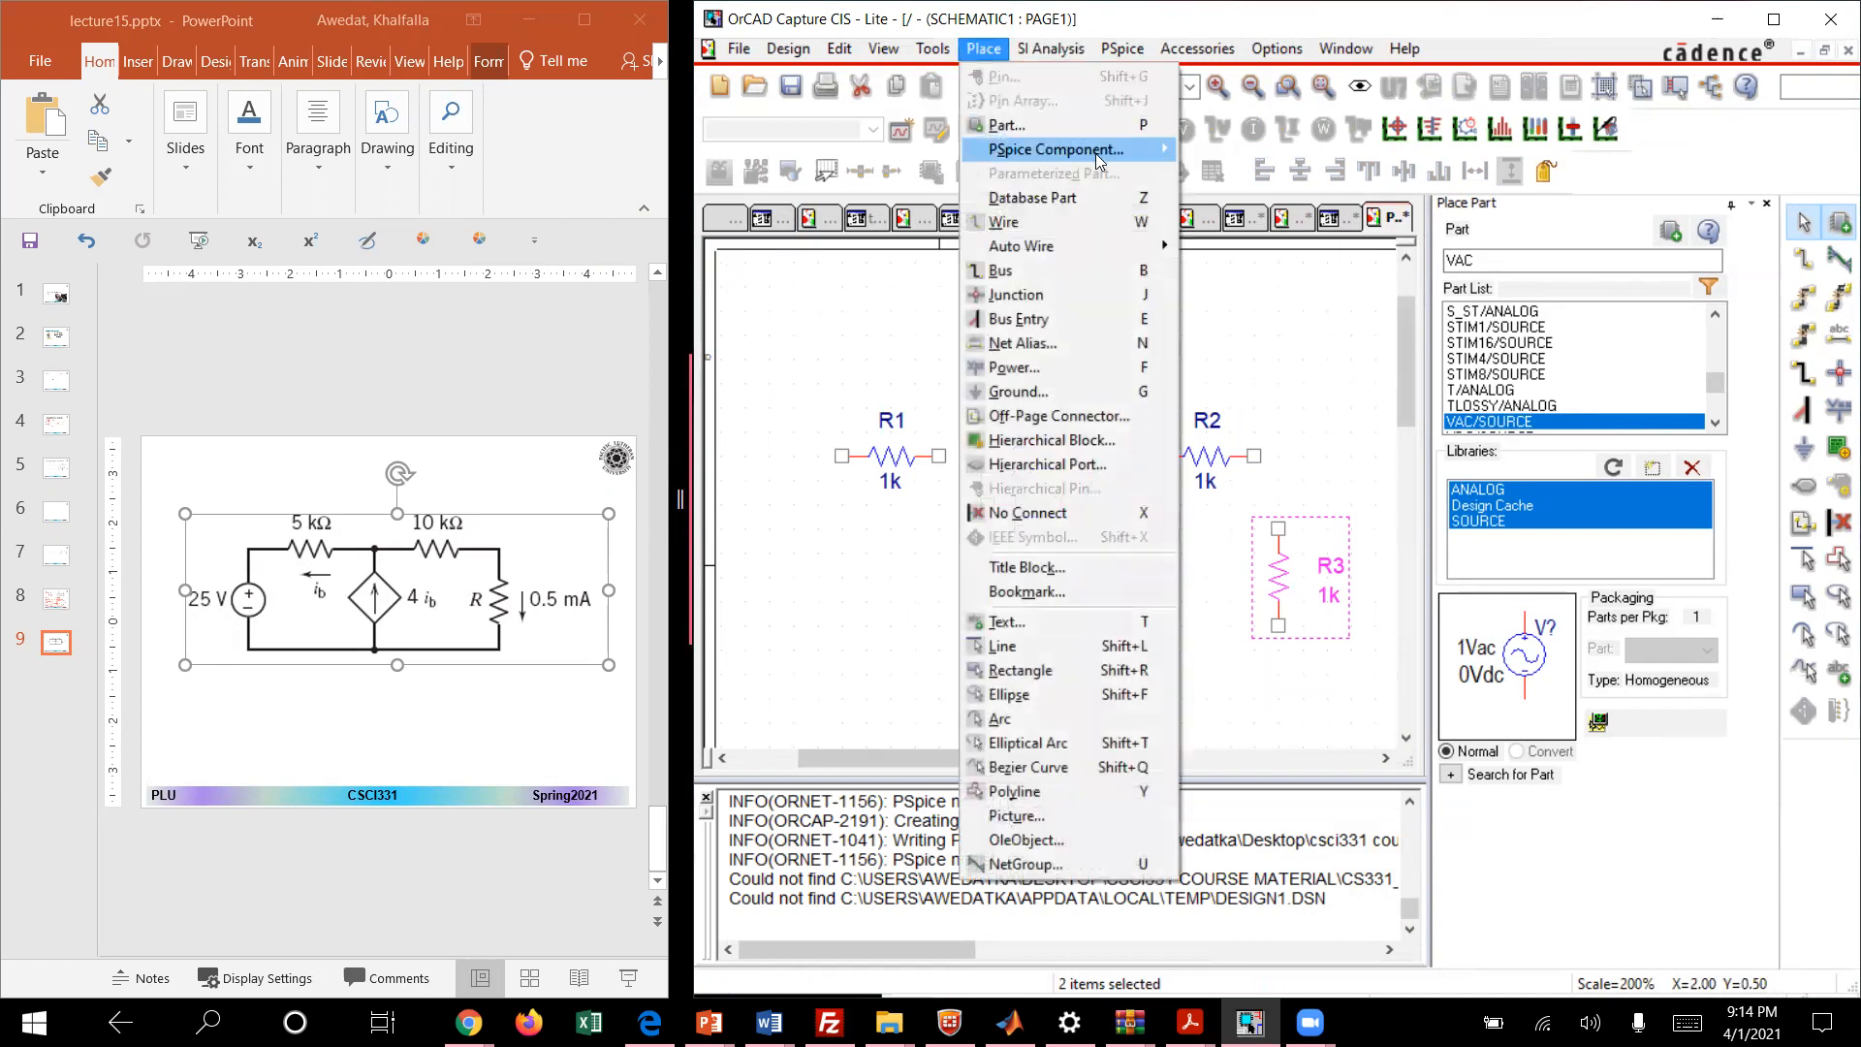
mouse_move(1097, 161)
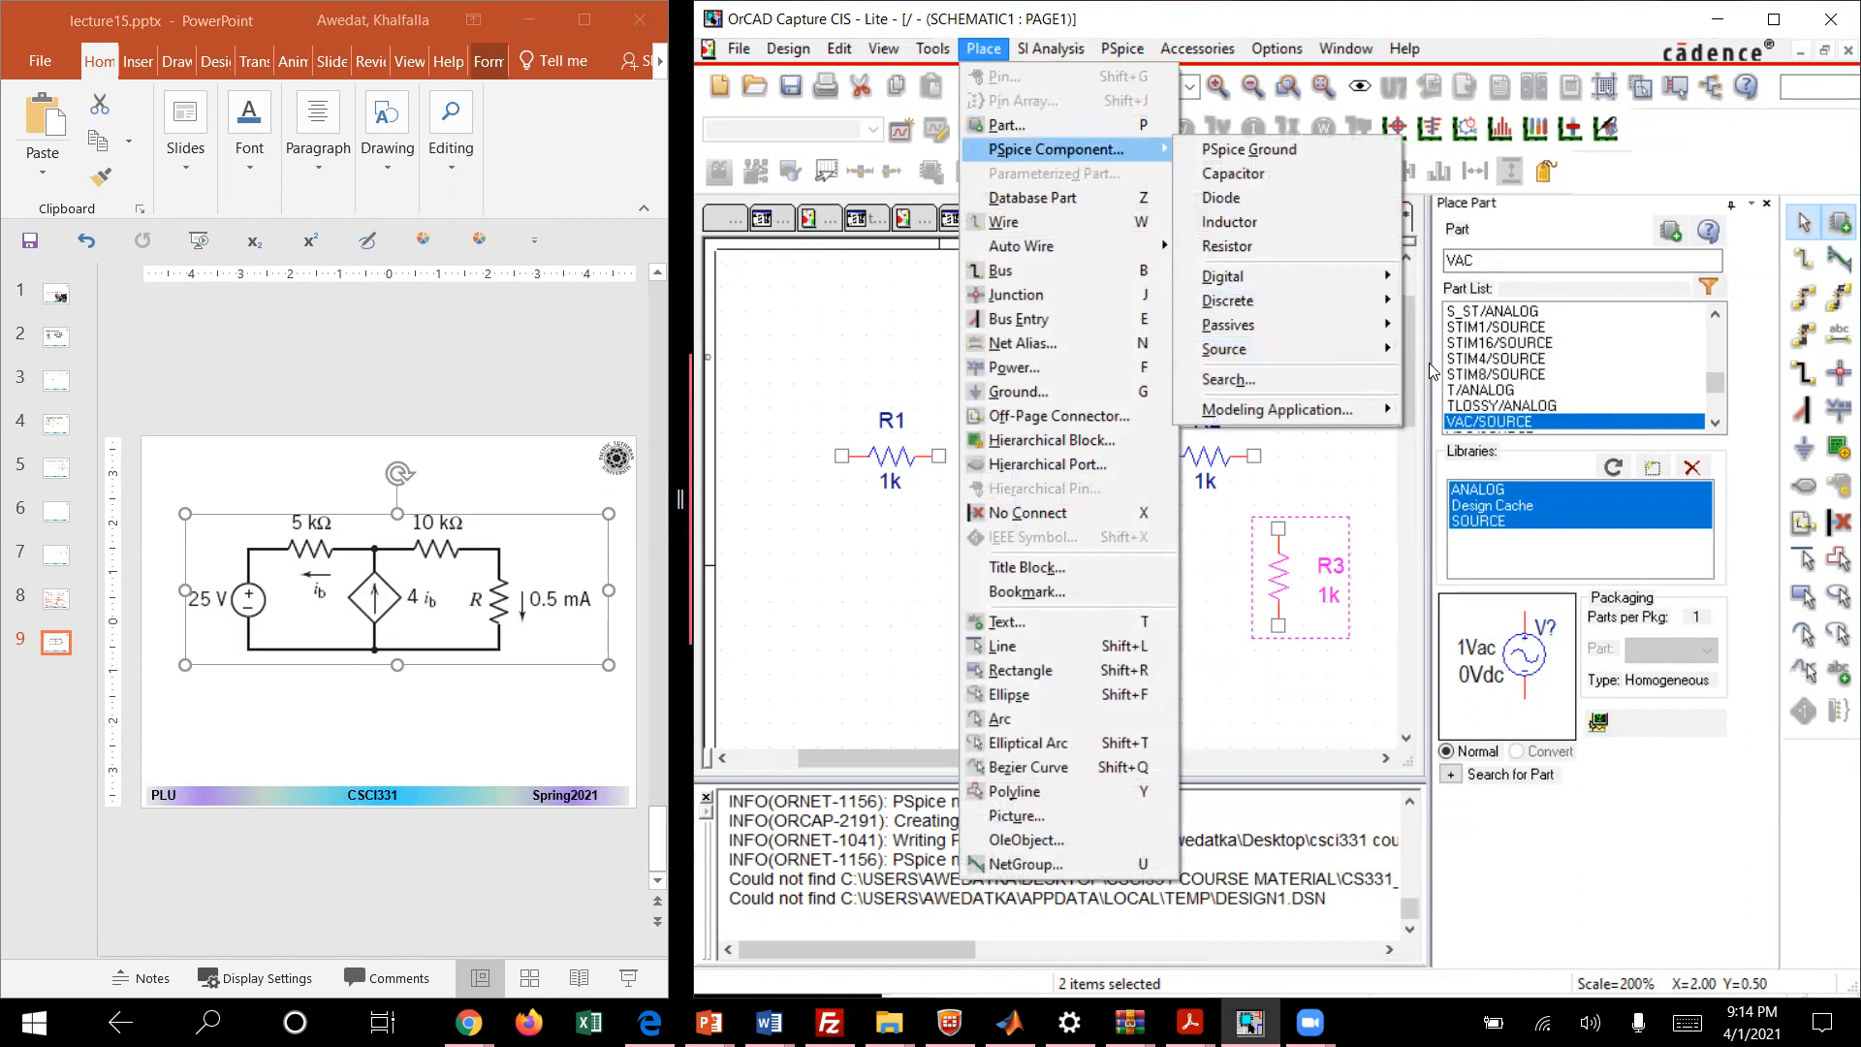
mouse_move(1345, 353)
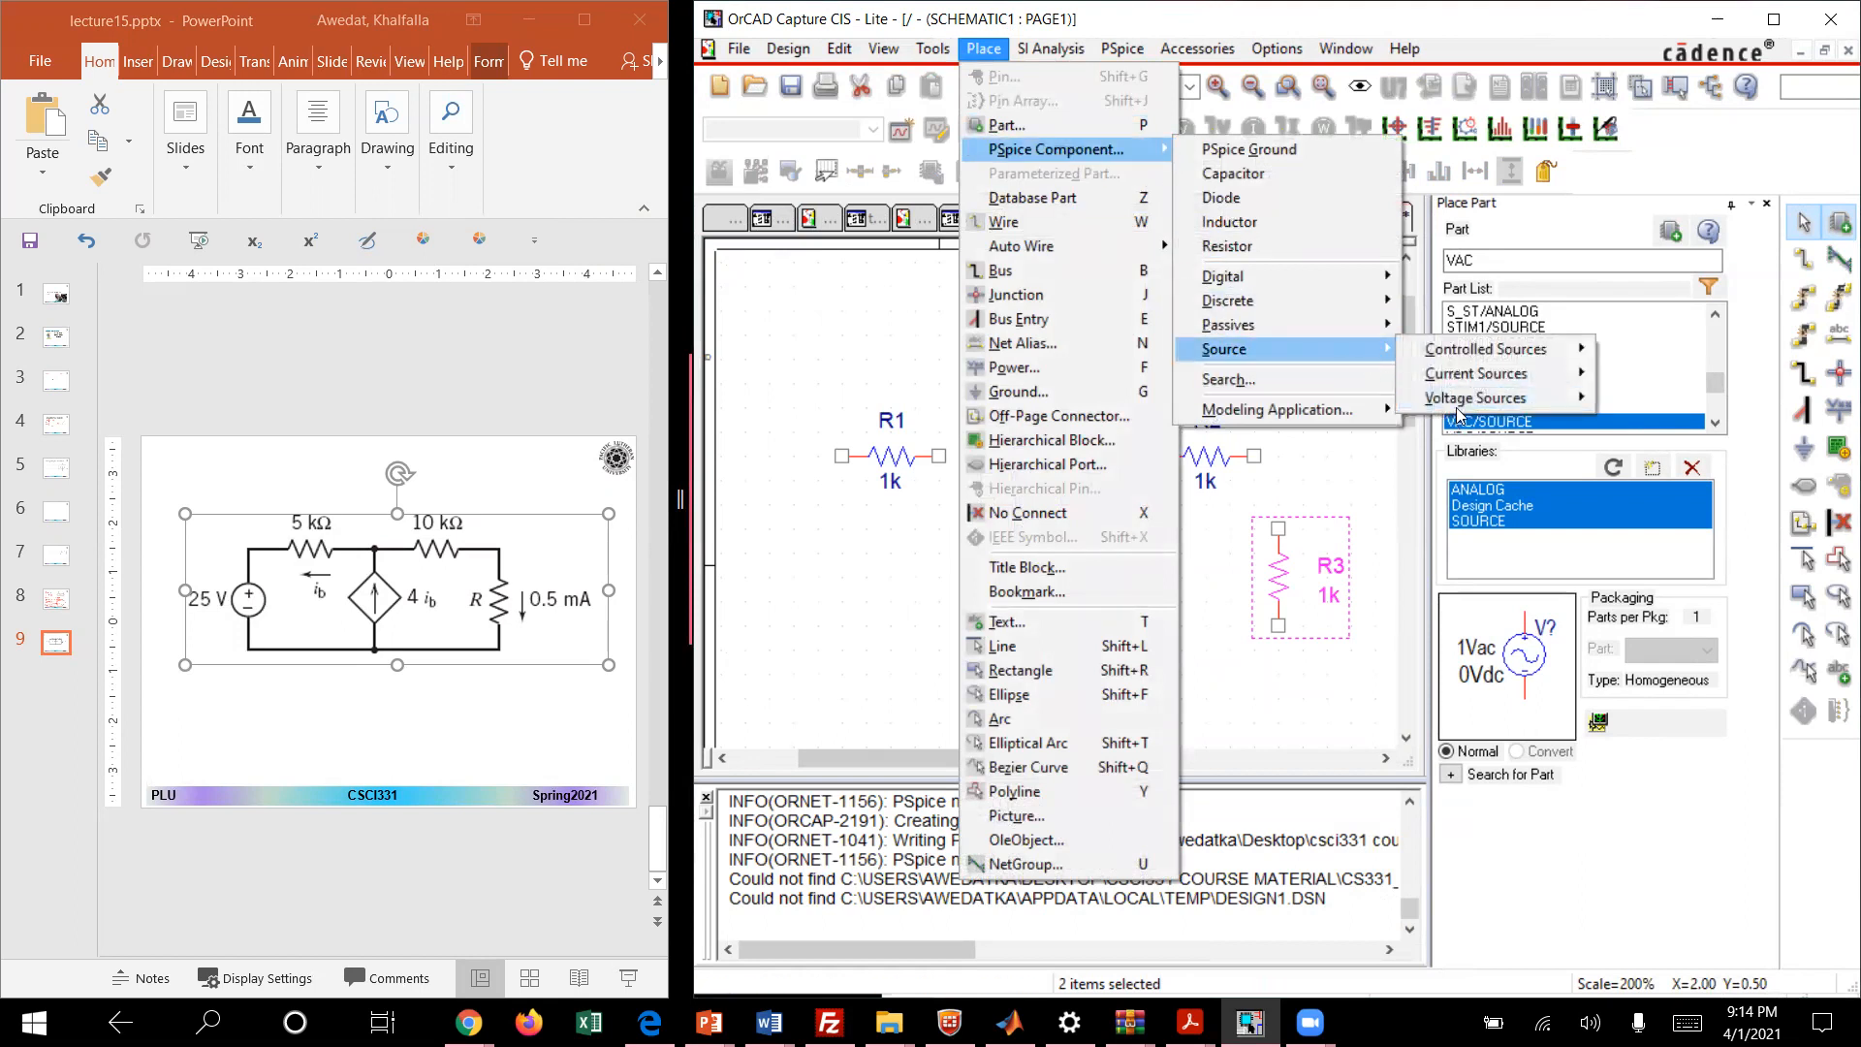
mouse_move(1469, 402)
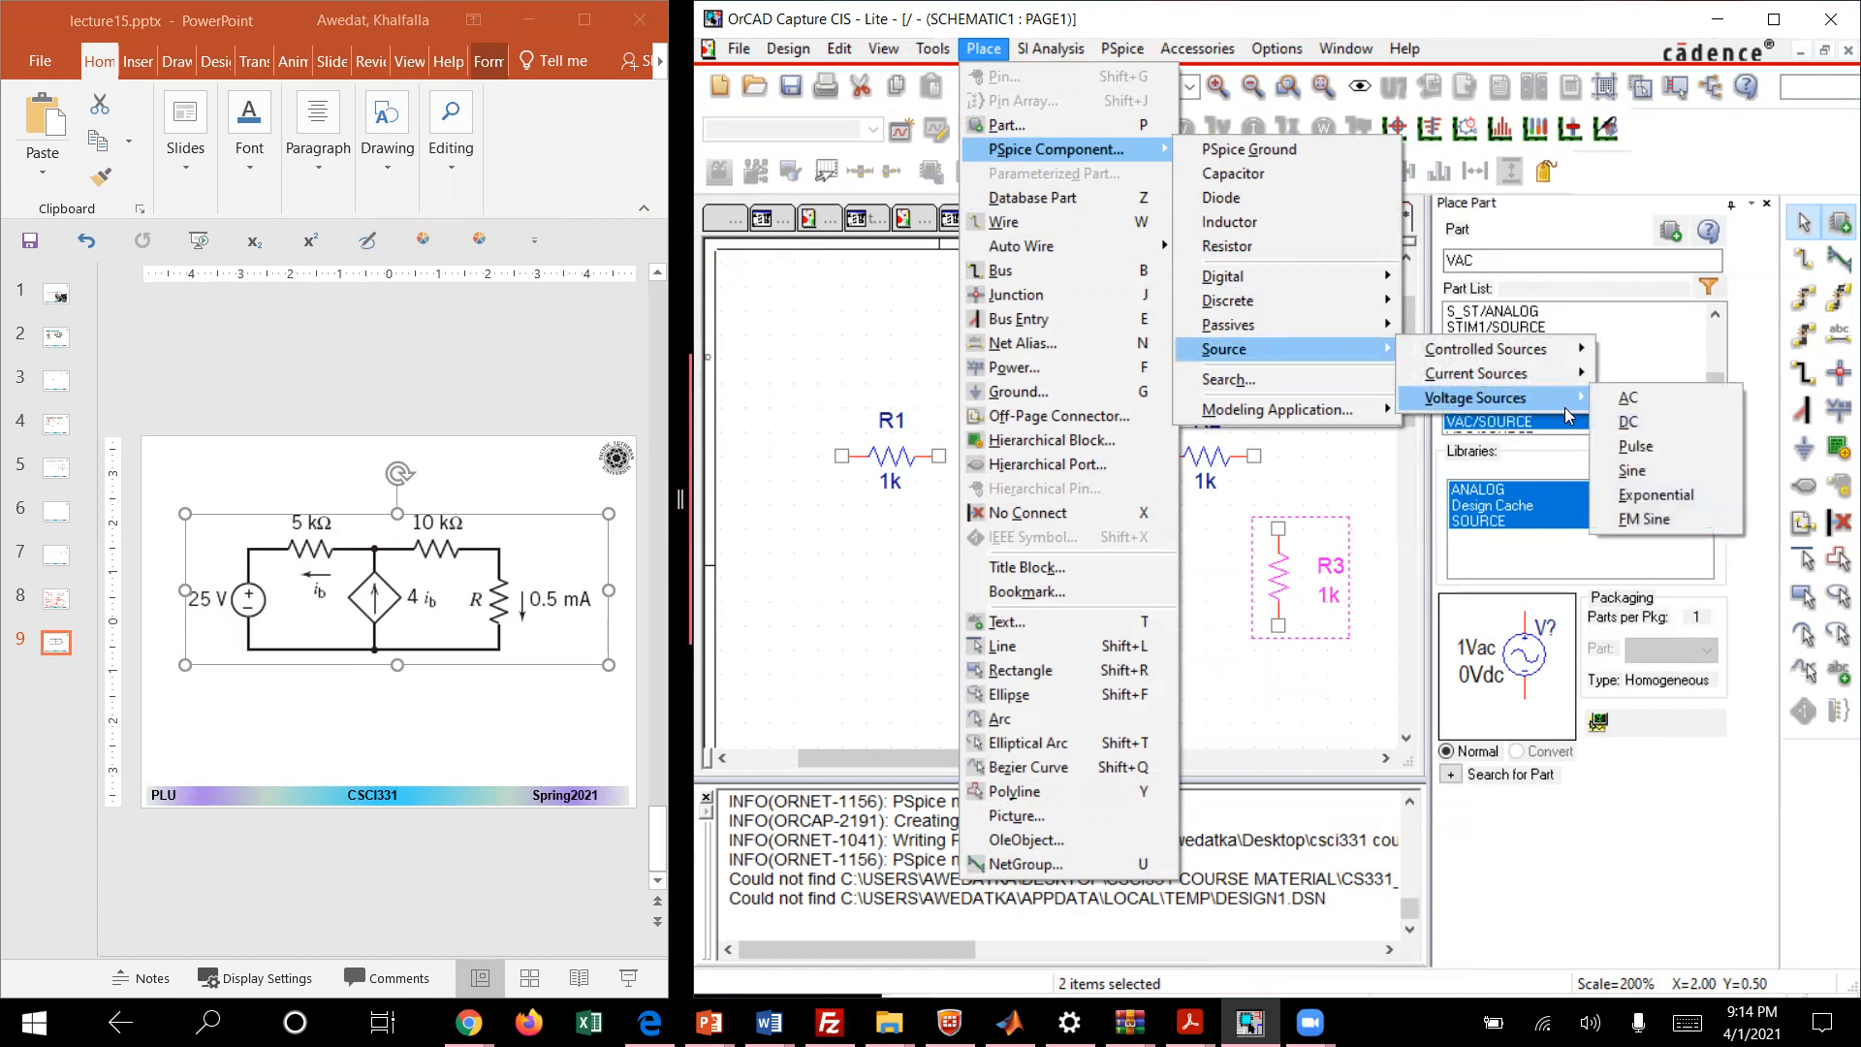
left_click(1626, 425)
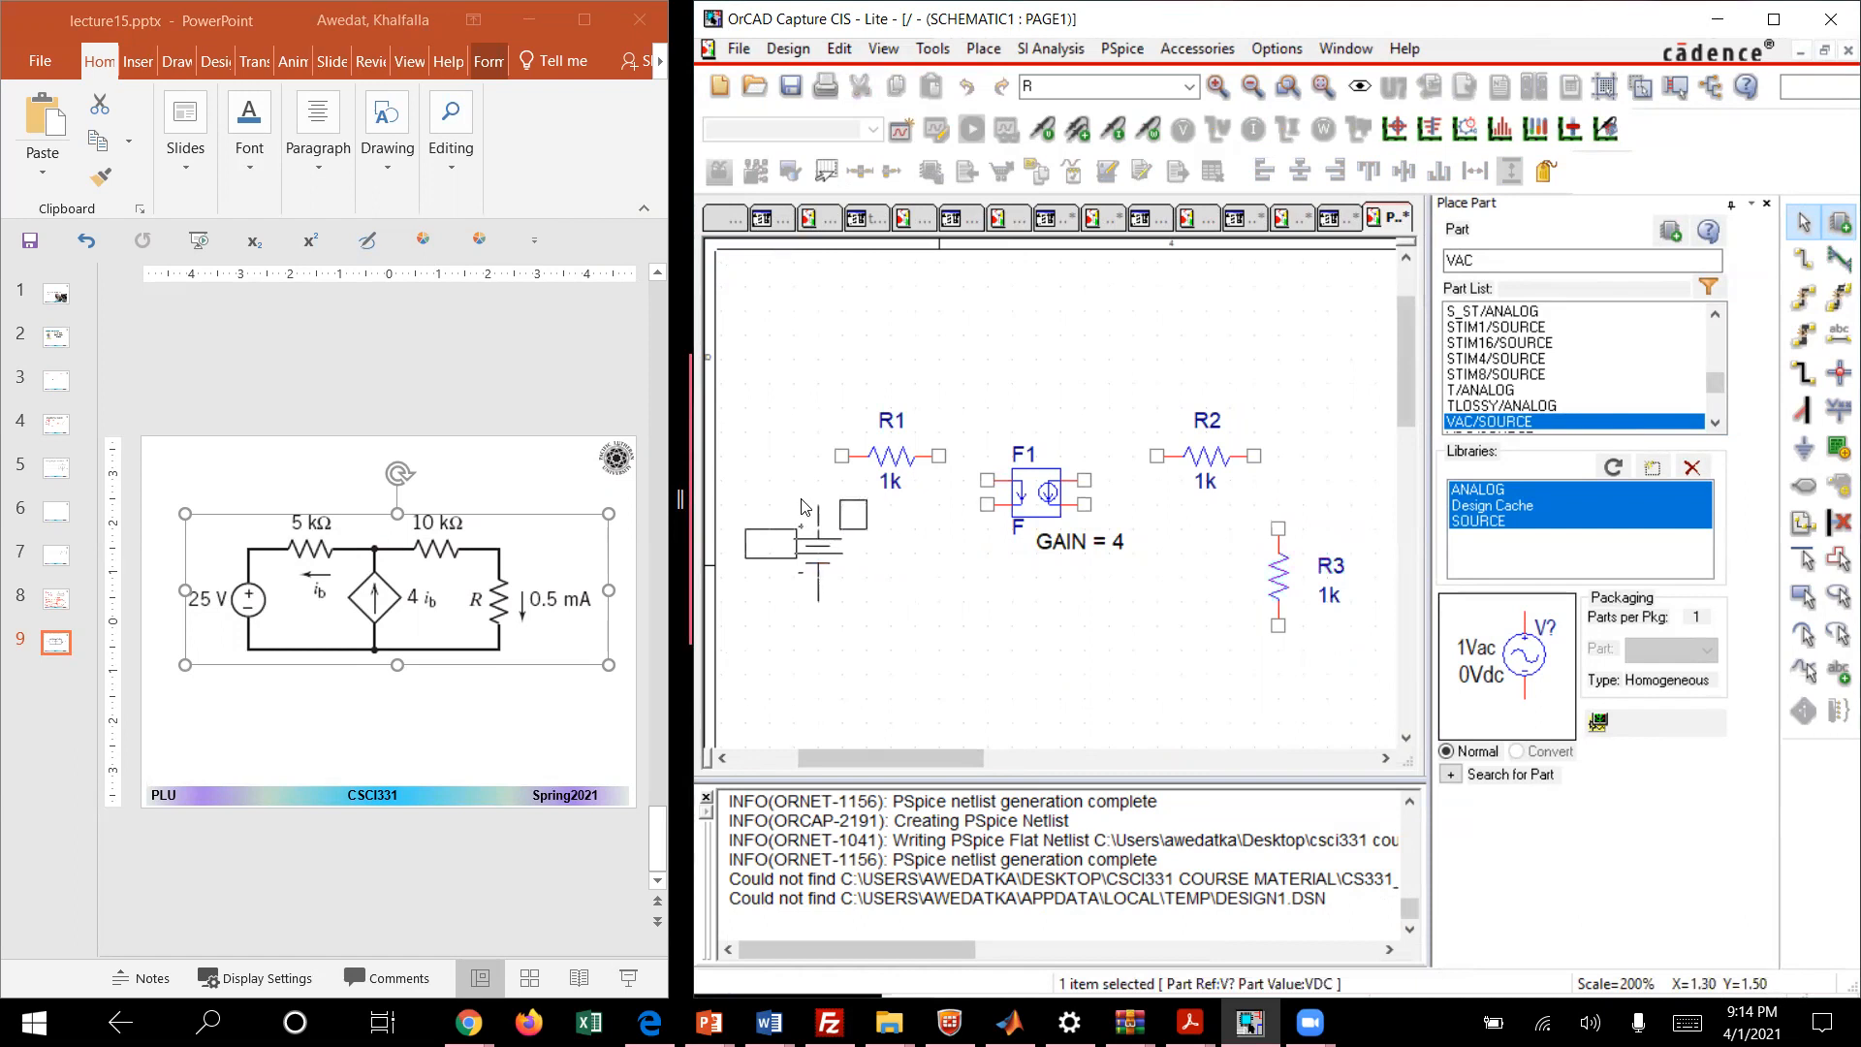
left_click(789, 499)
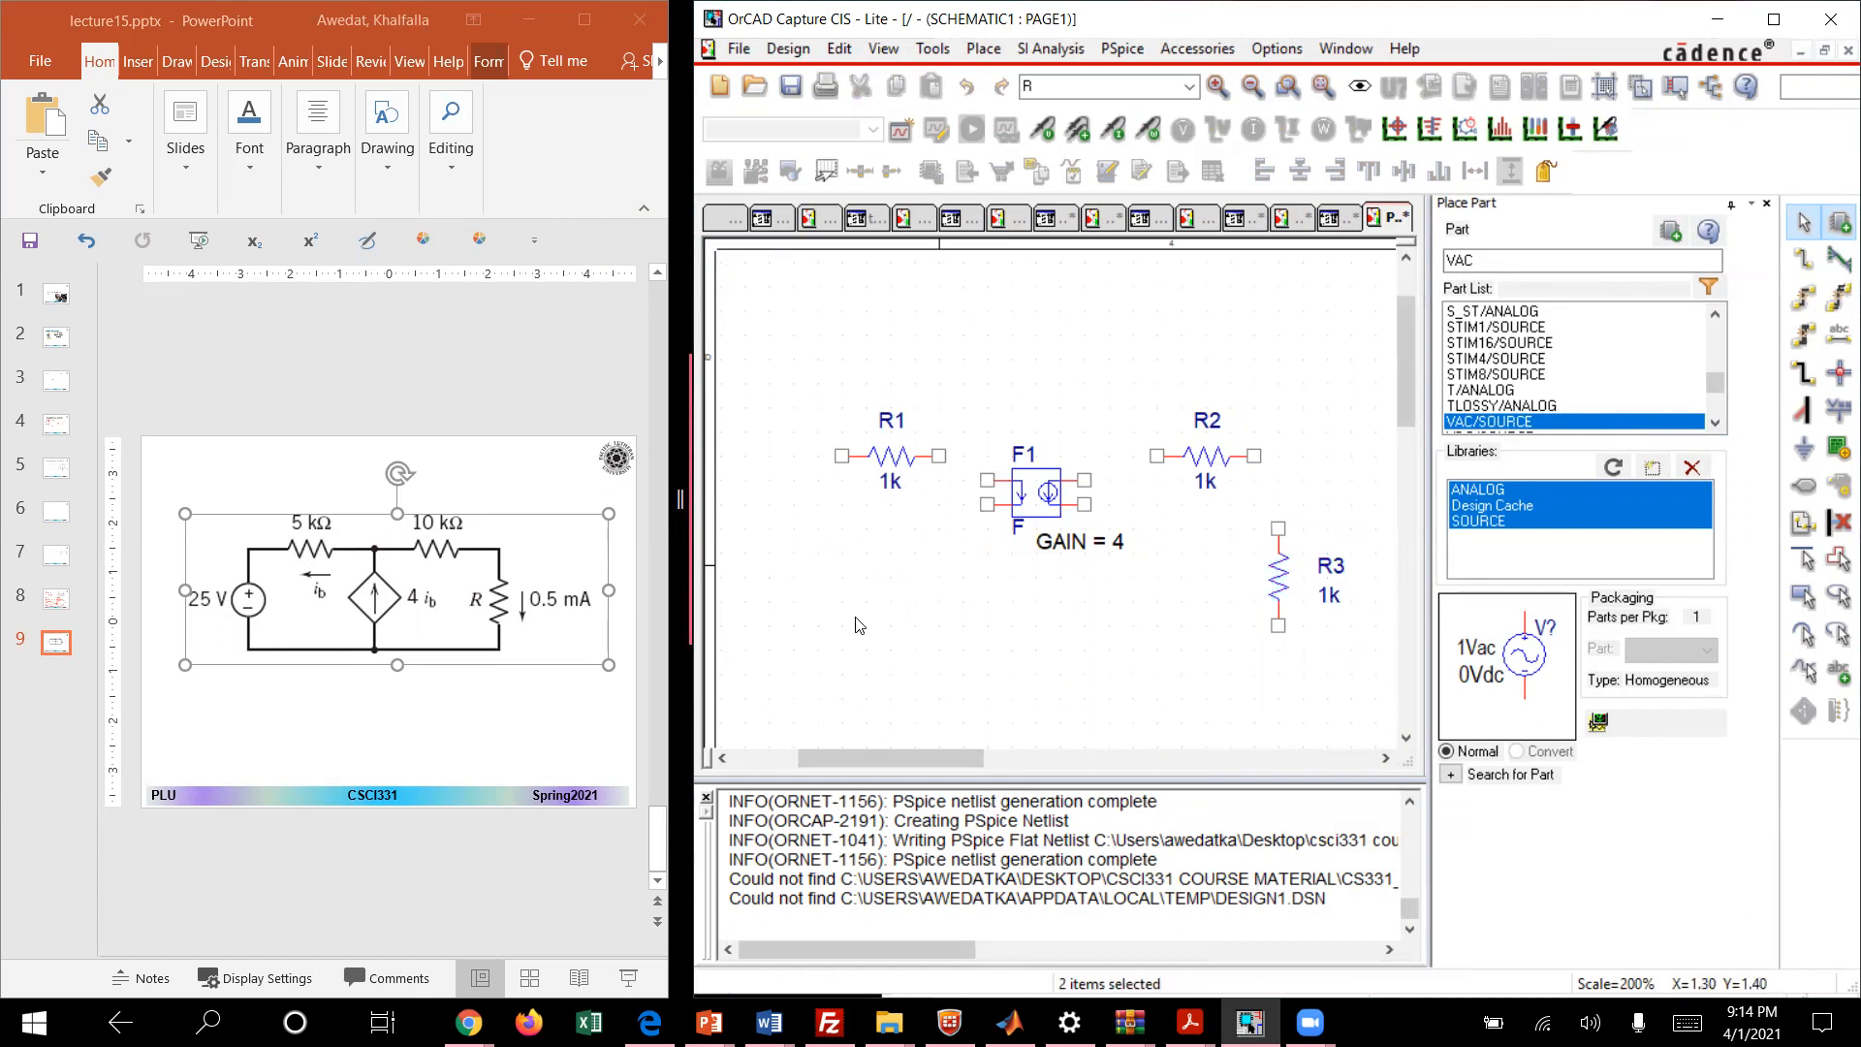
key("Escape")
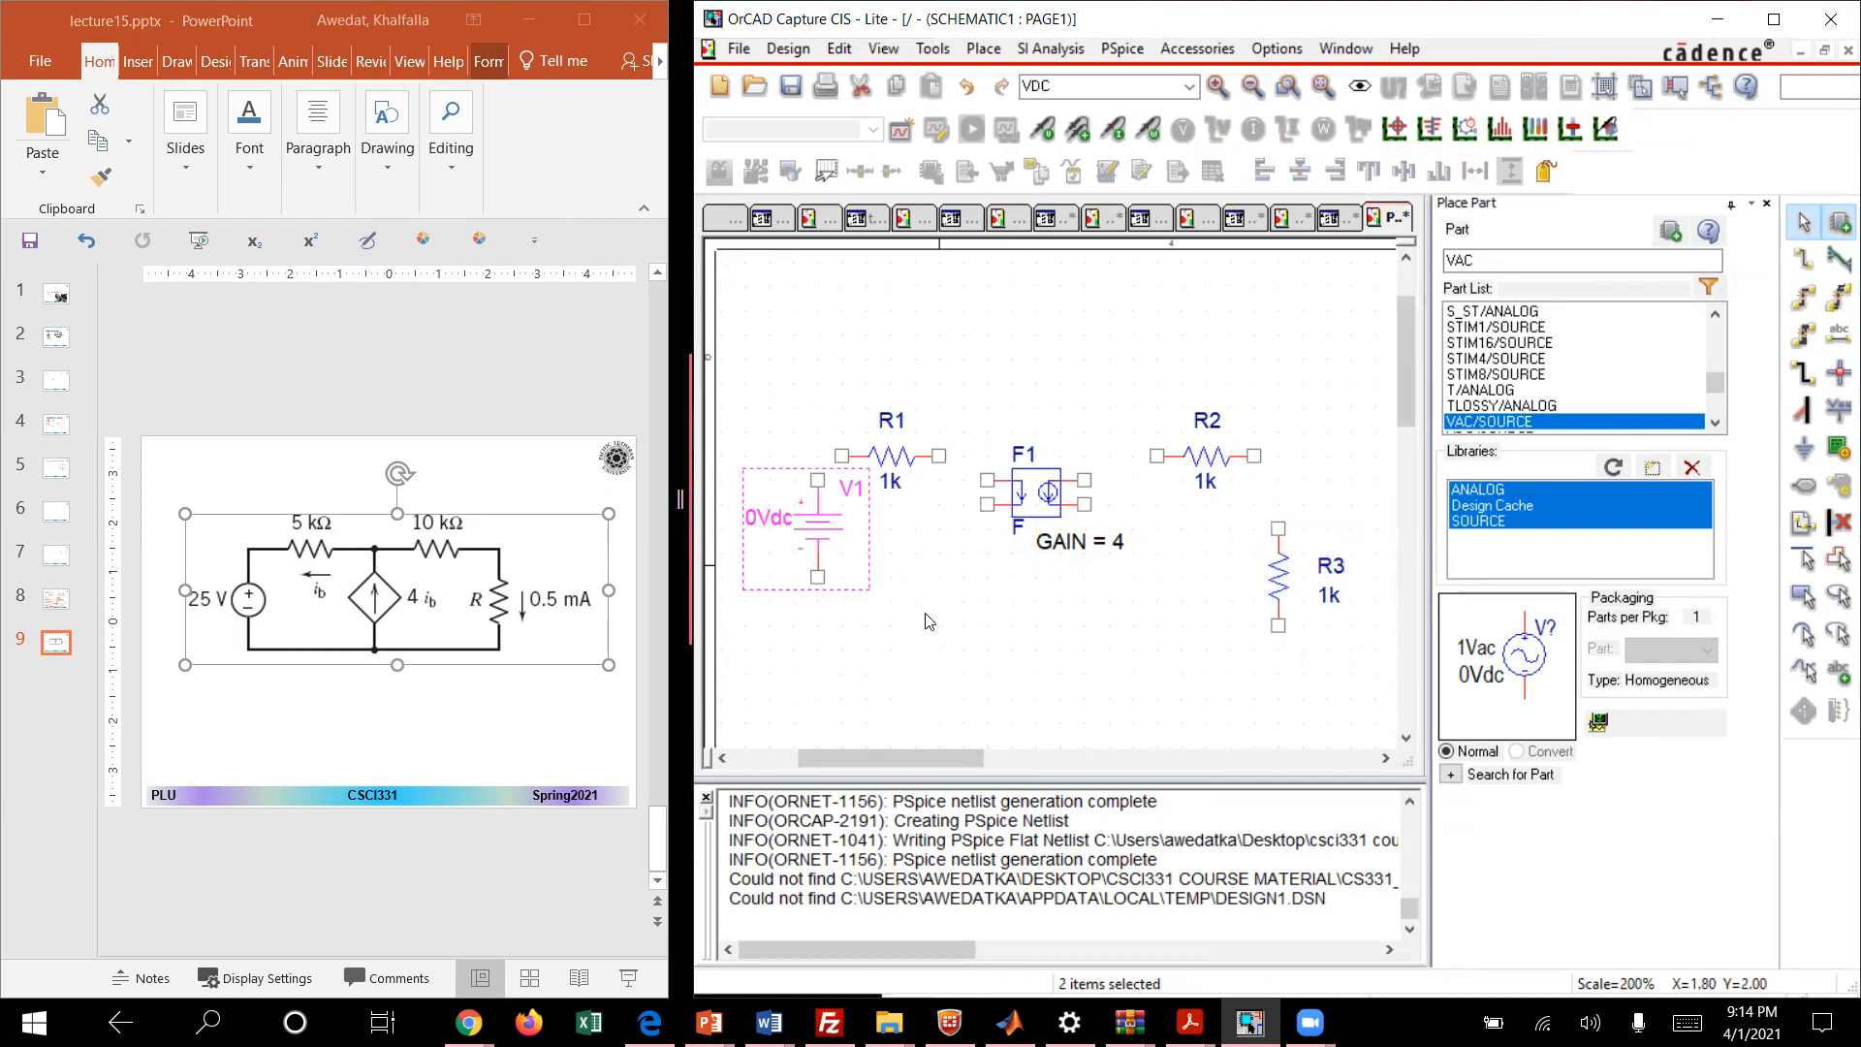
Step: Place a 0/CAPSYM ground symbol below the controlled source F1
left_click(1808, 450)
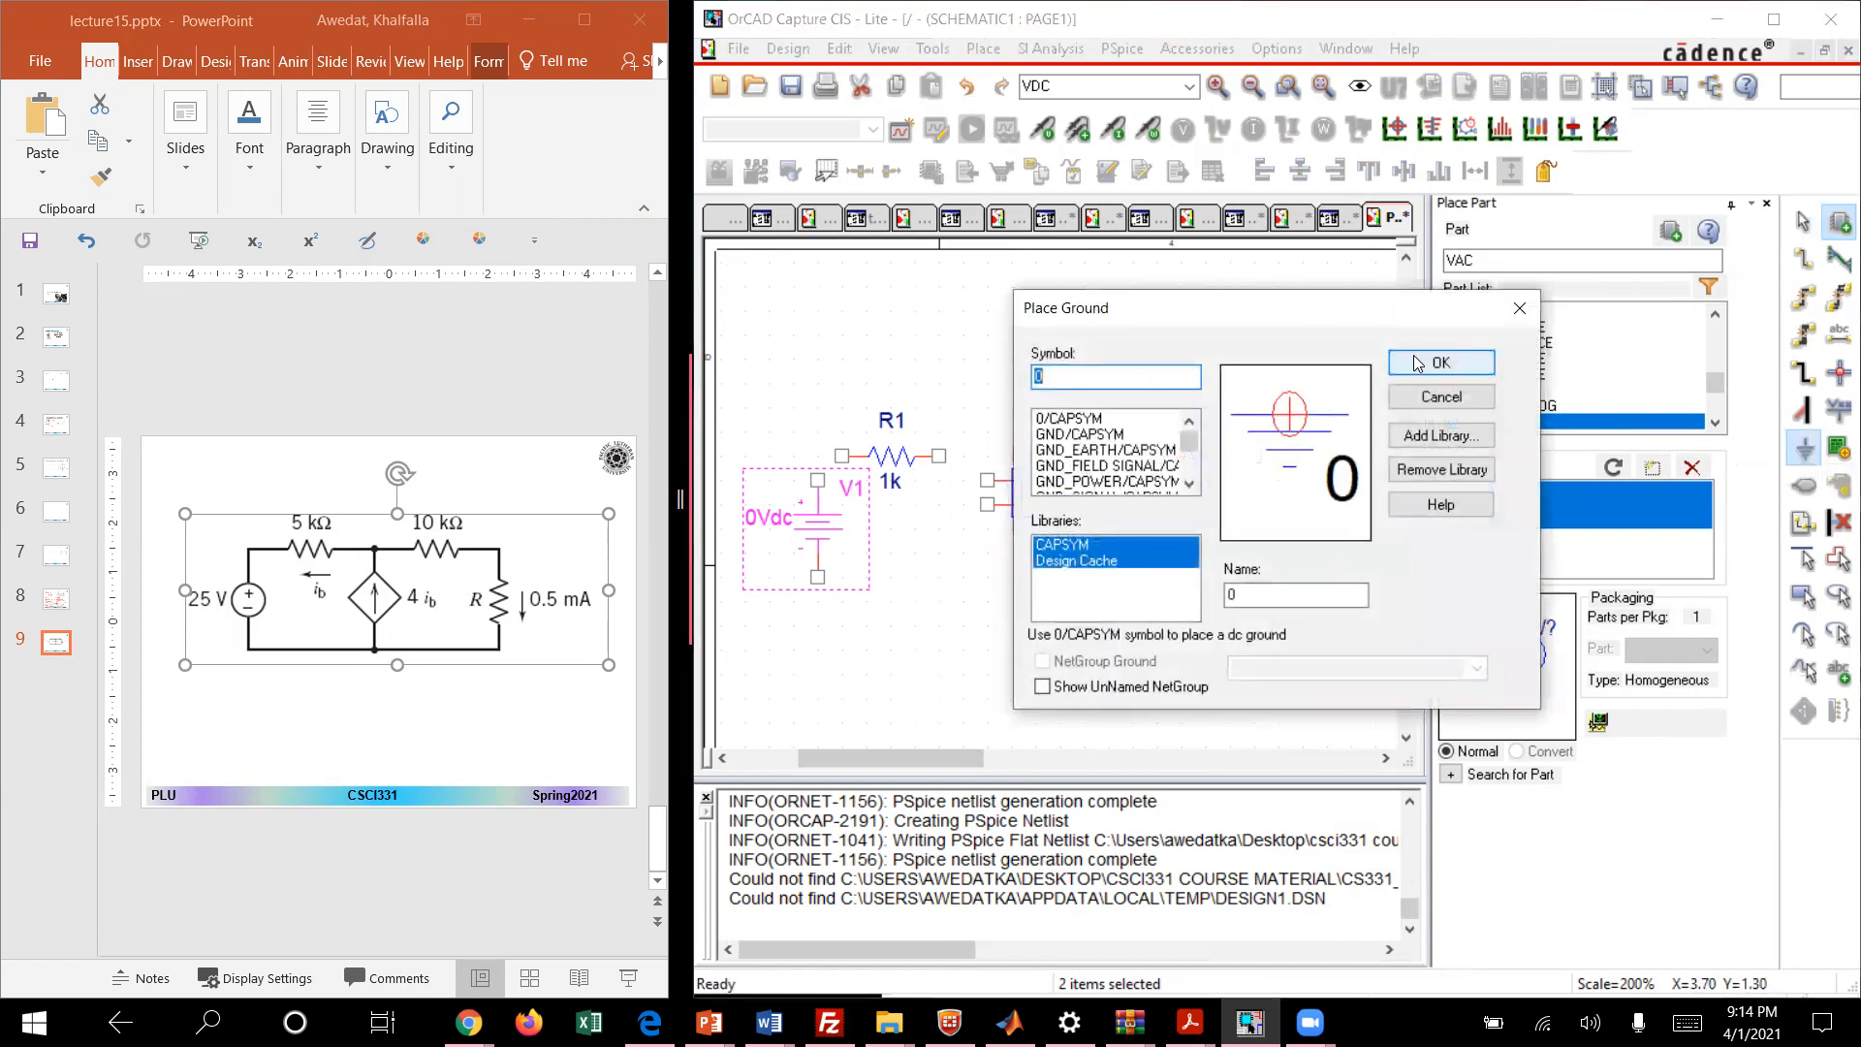
left_click(1086, 419)
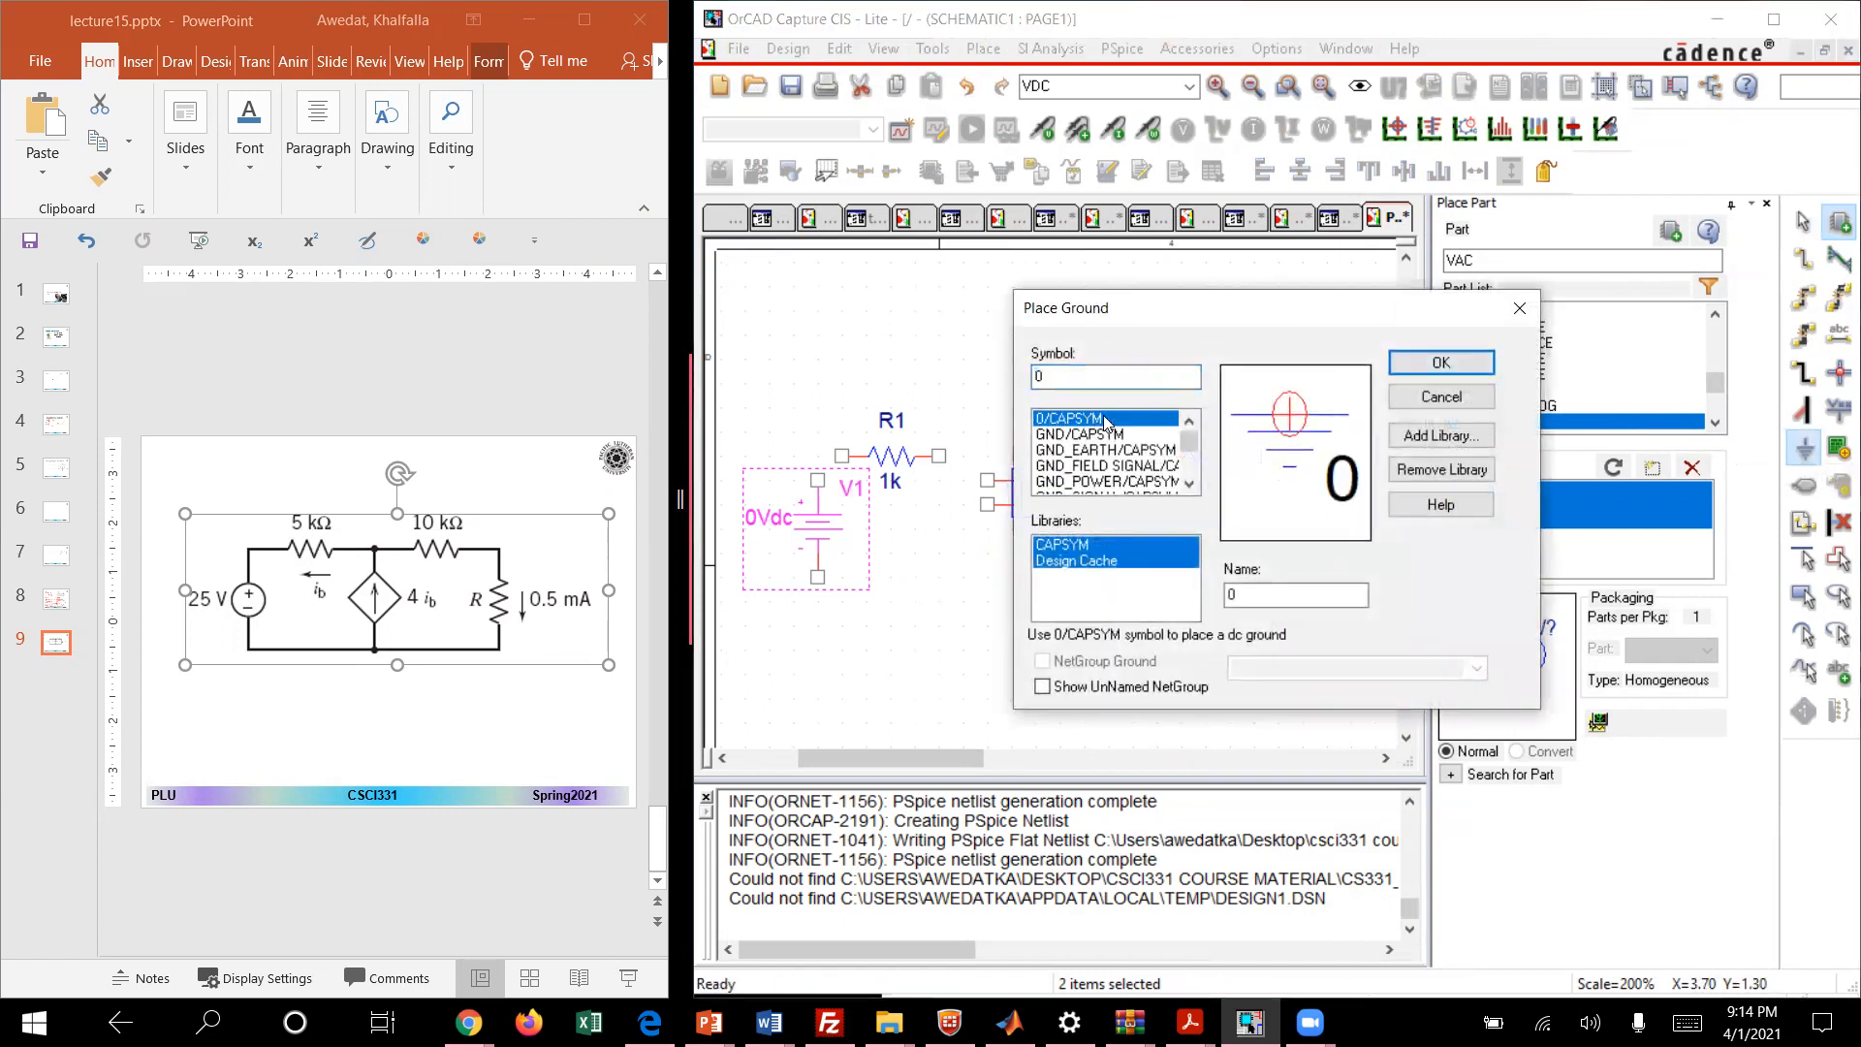
left_click(1406, 366)
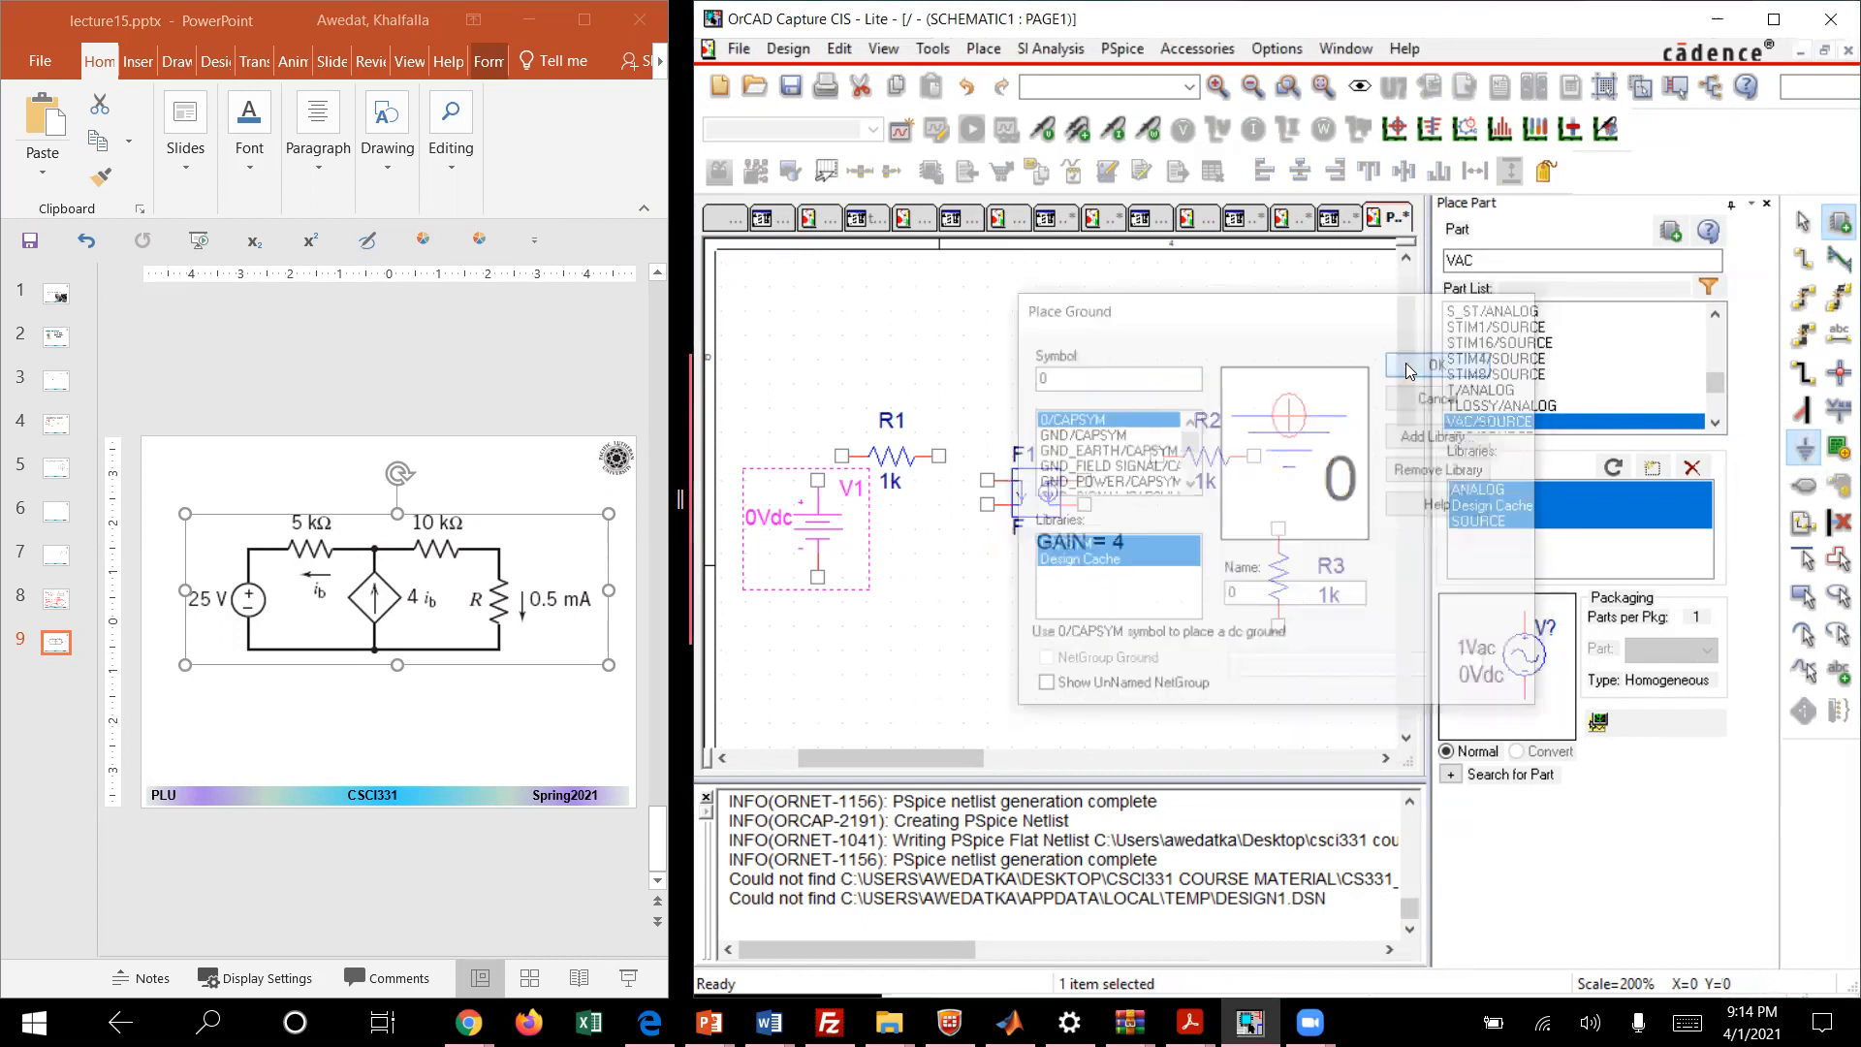
left_click(977, 696)
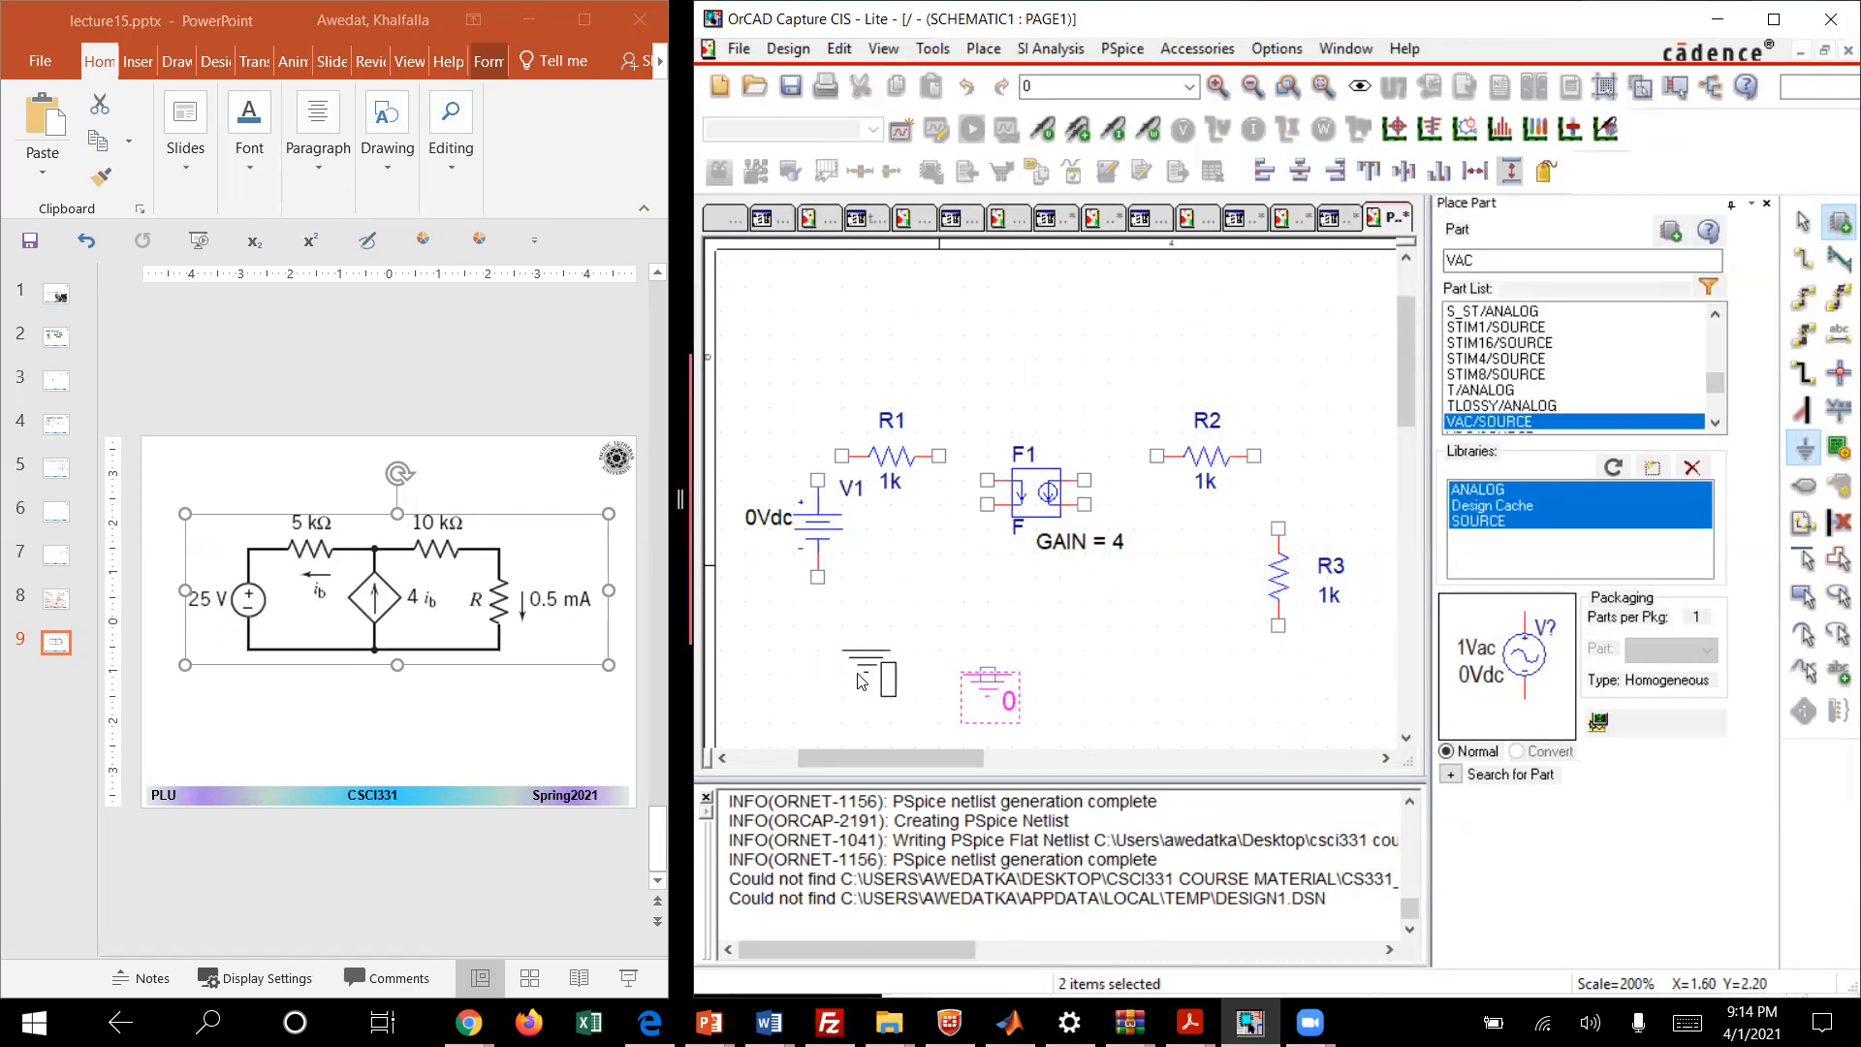
key("Escape")
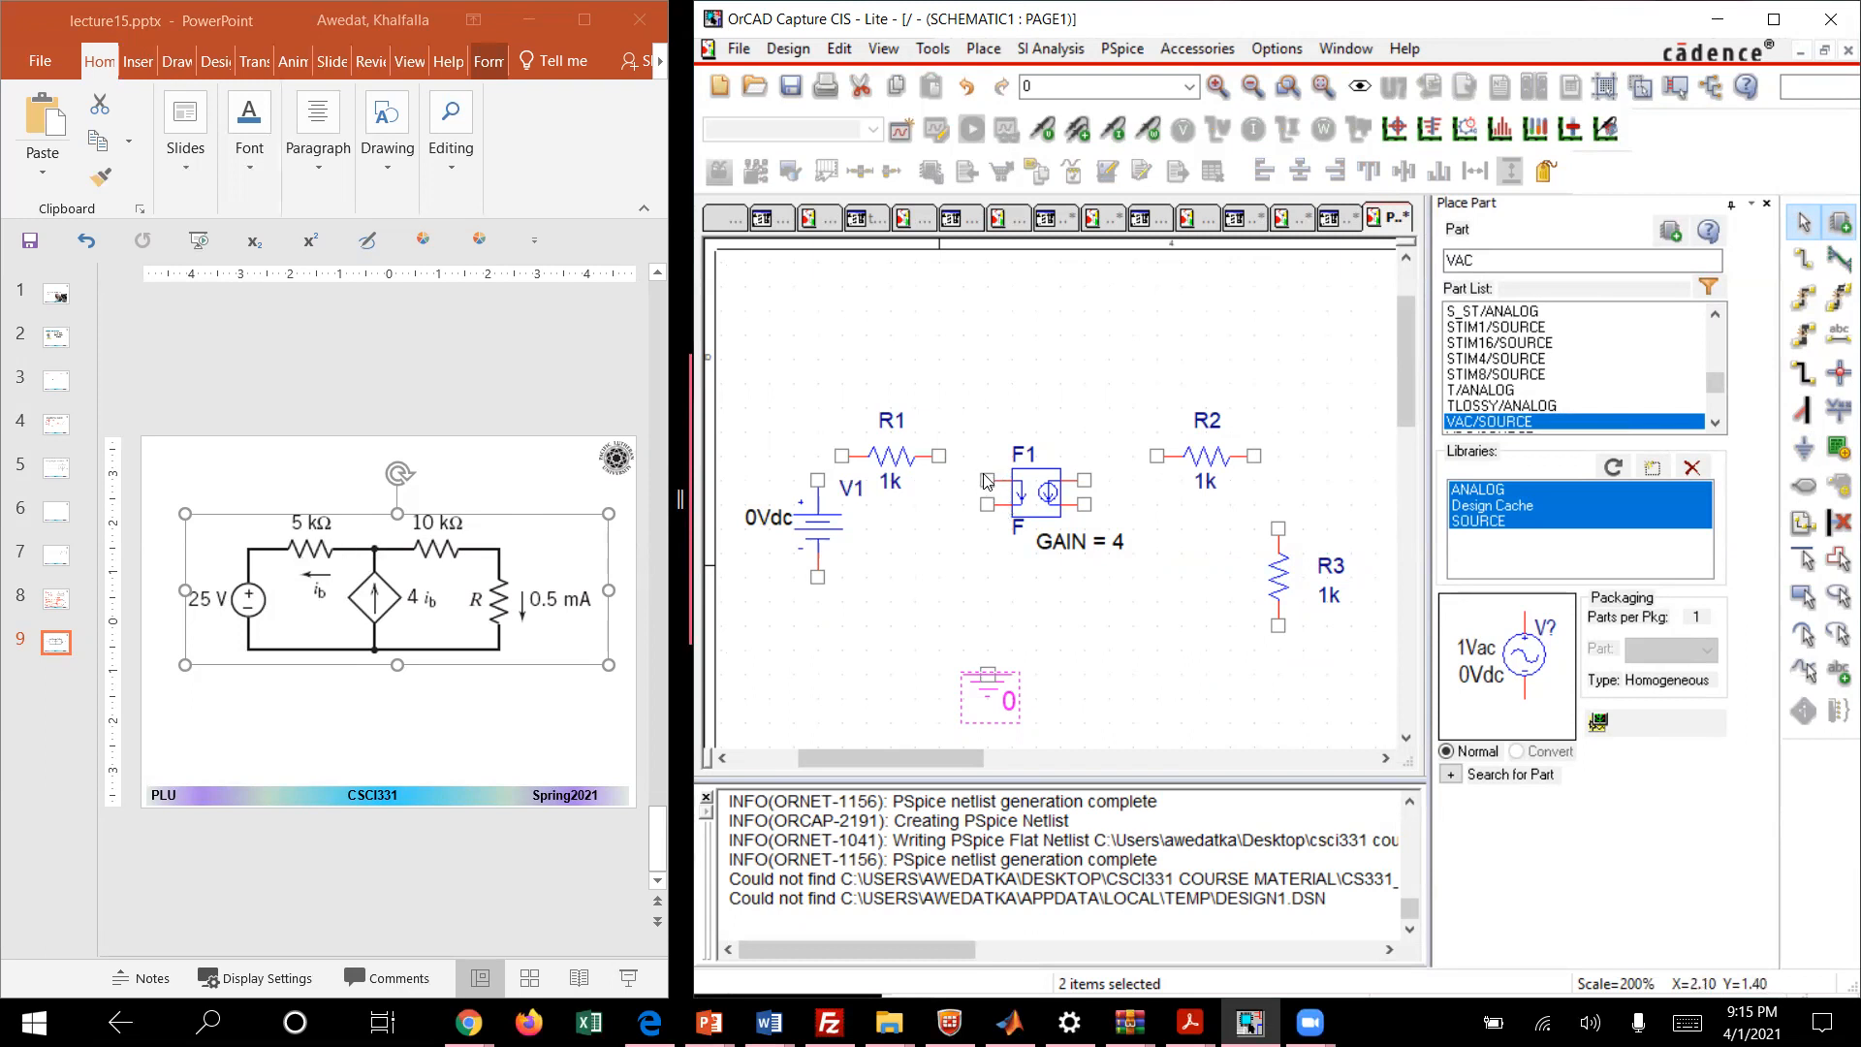
Step: Wire the upper sensing pin on F1's left side to the left end of resistor R2
left_click(1804, 260)
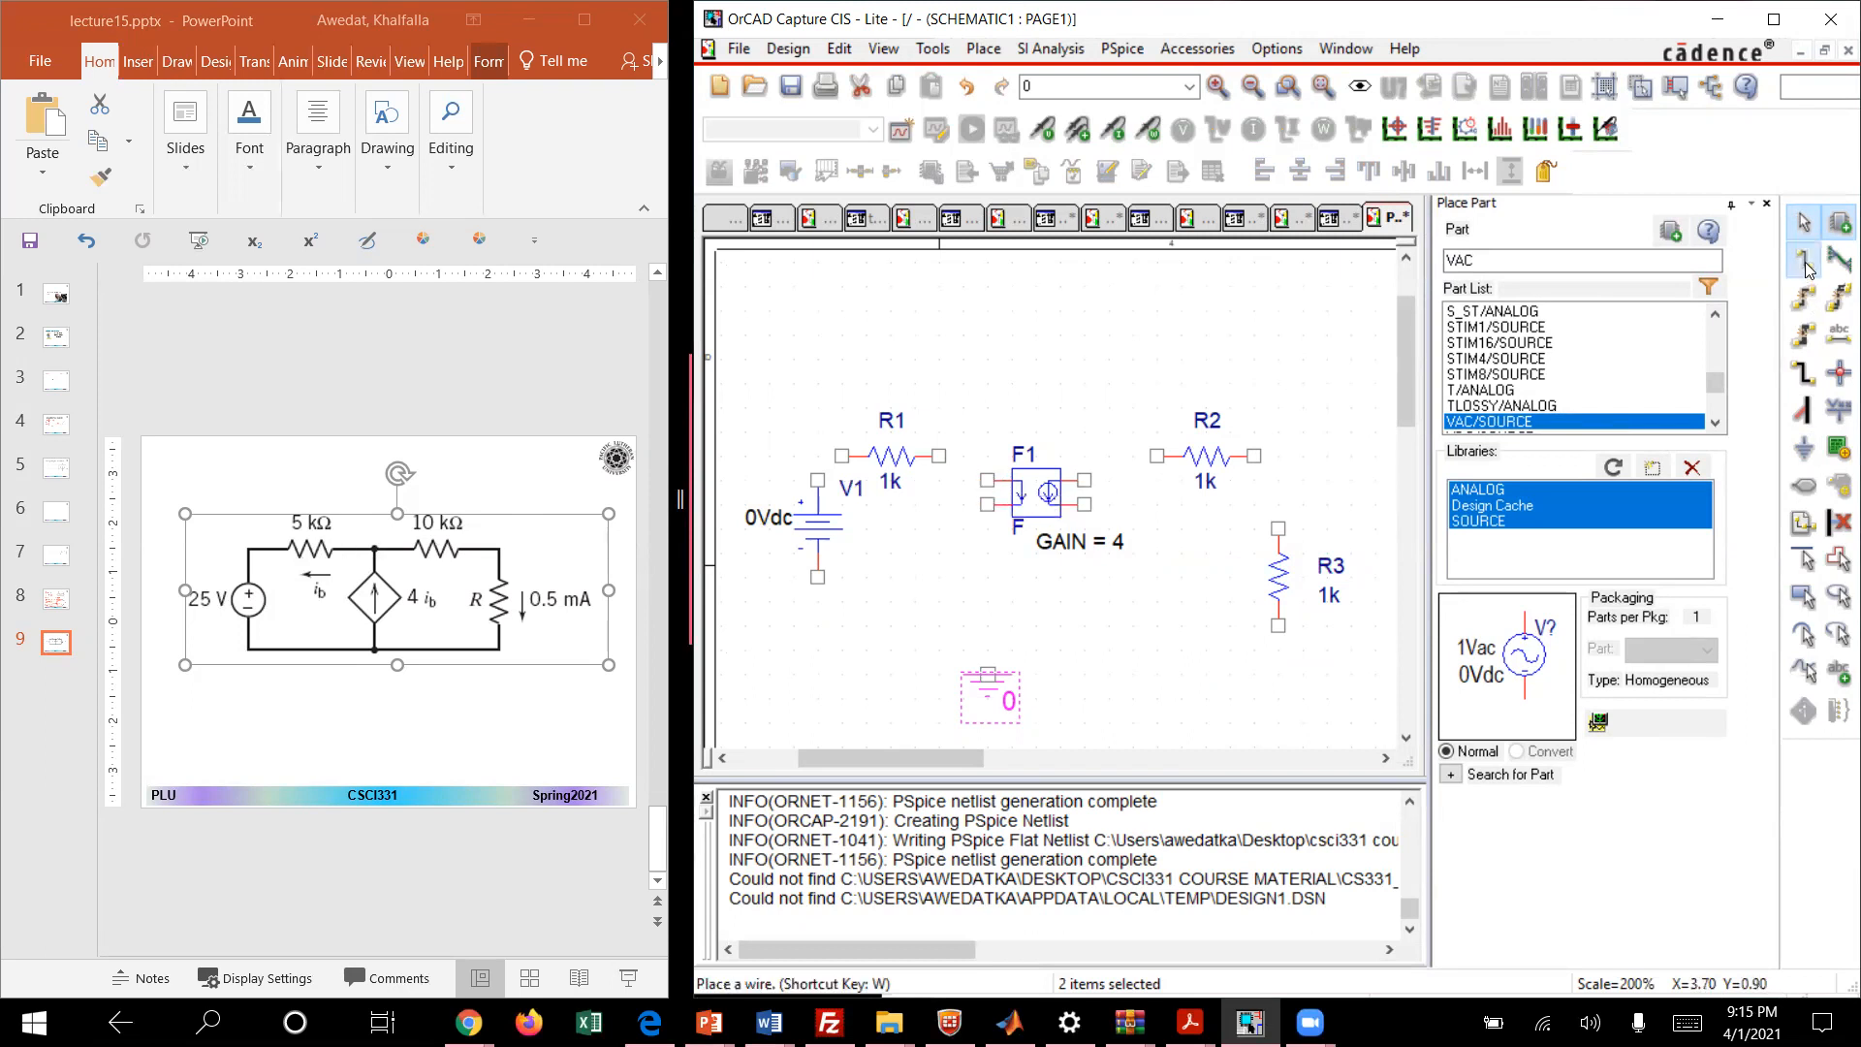
left_click(989, 479)
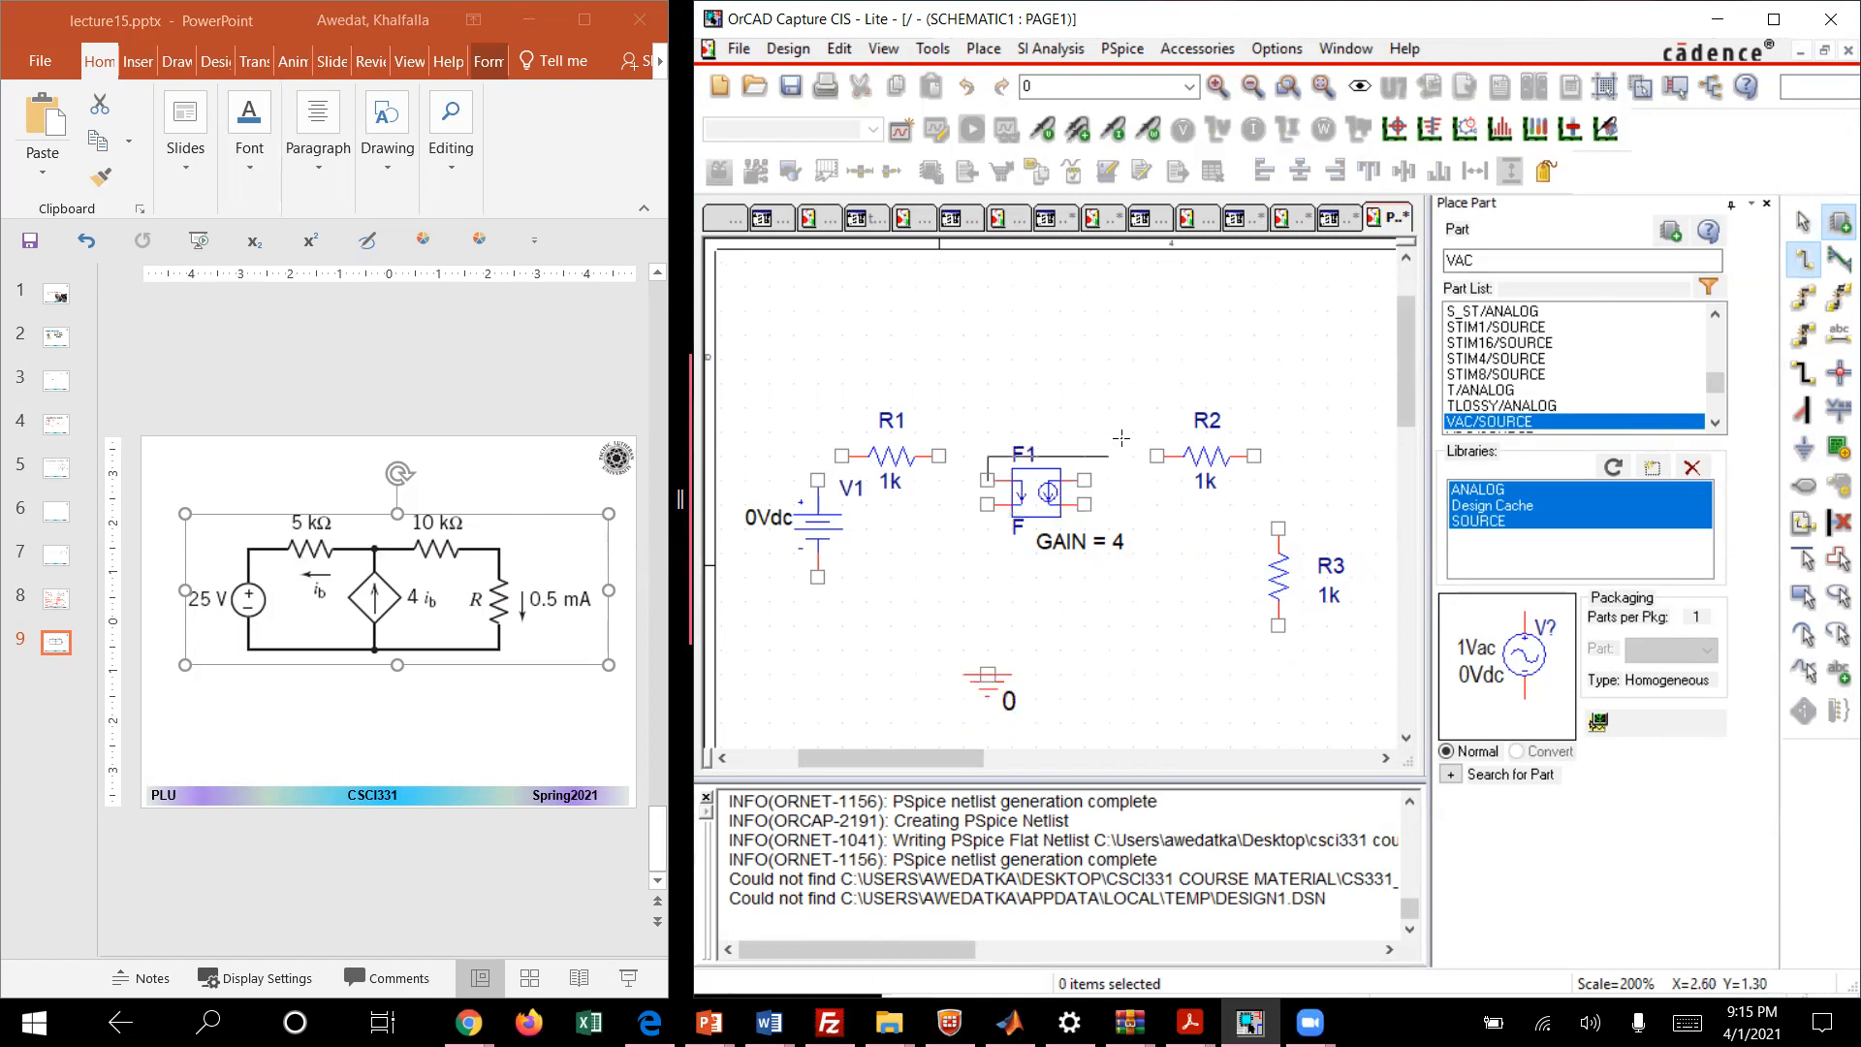
left_click(1157, 456)
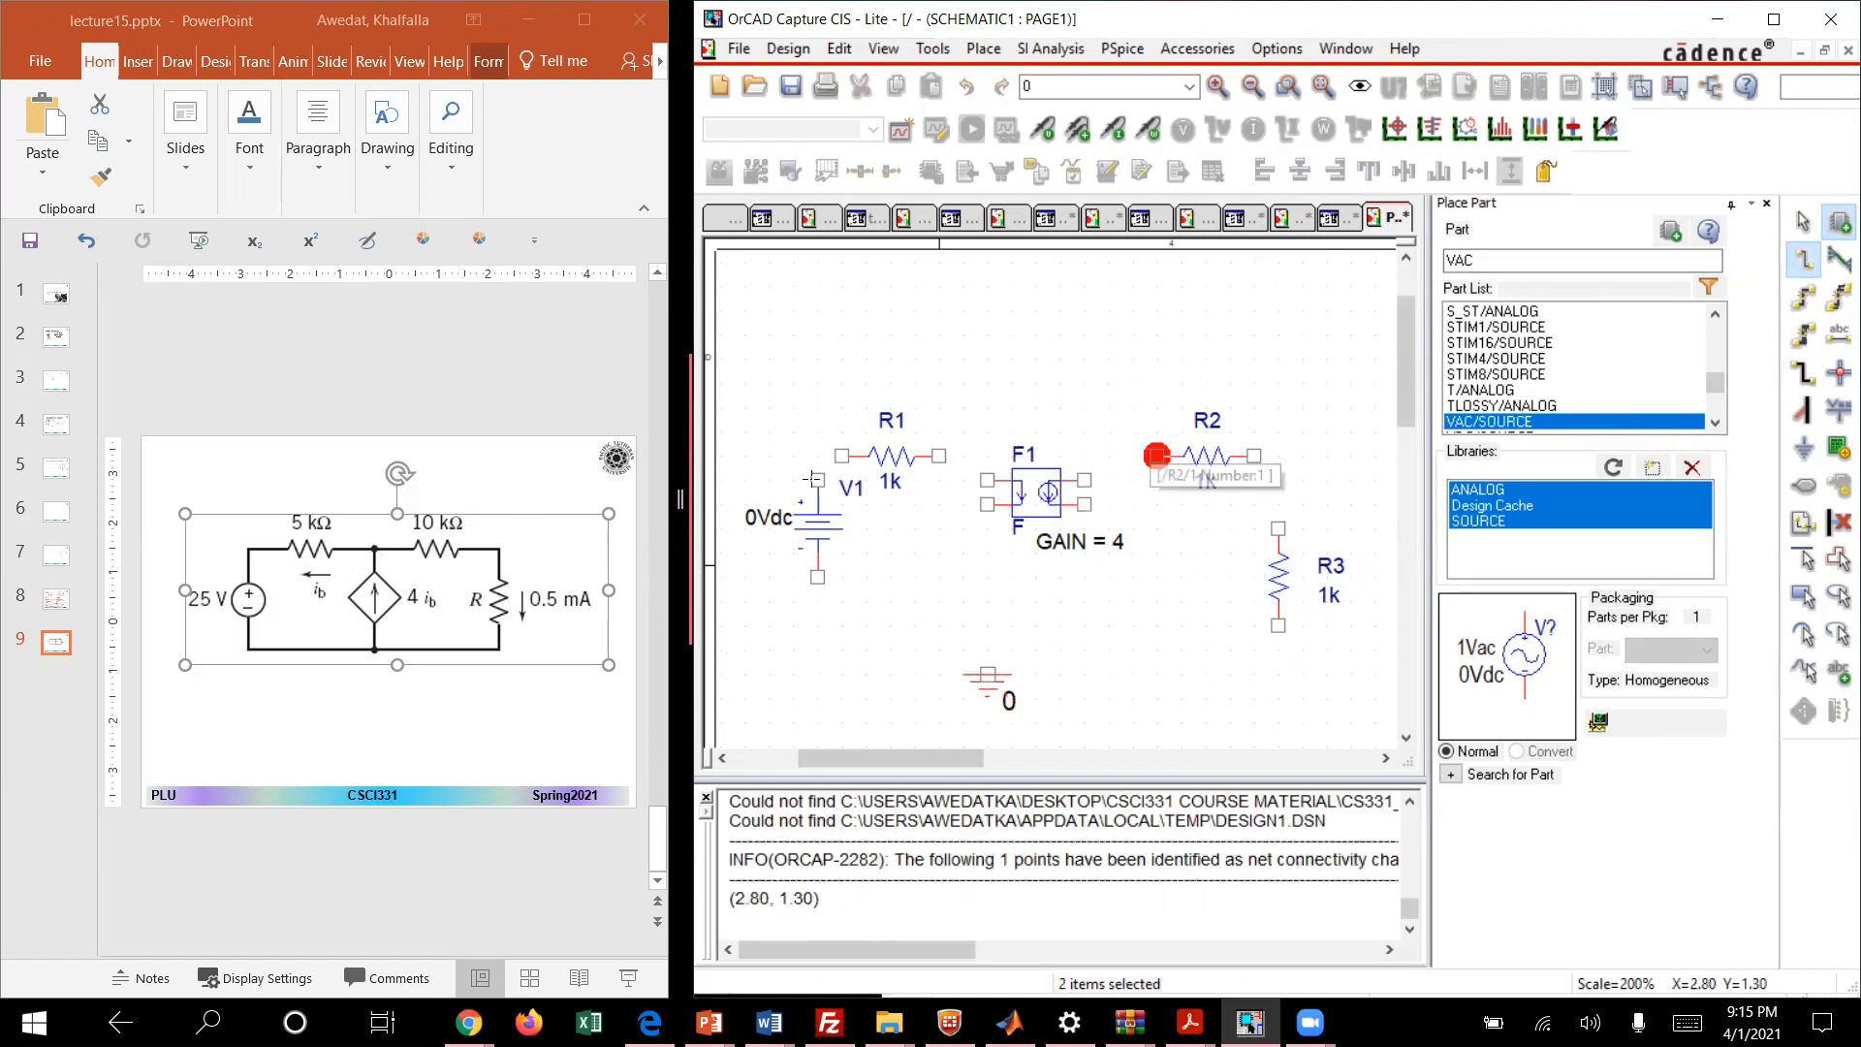
key("Escape")
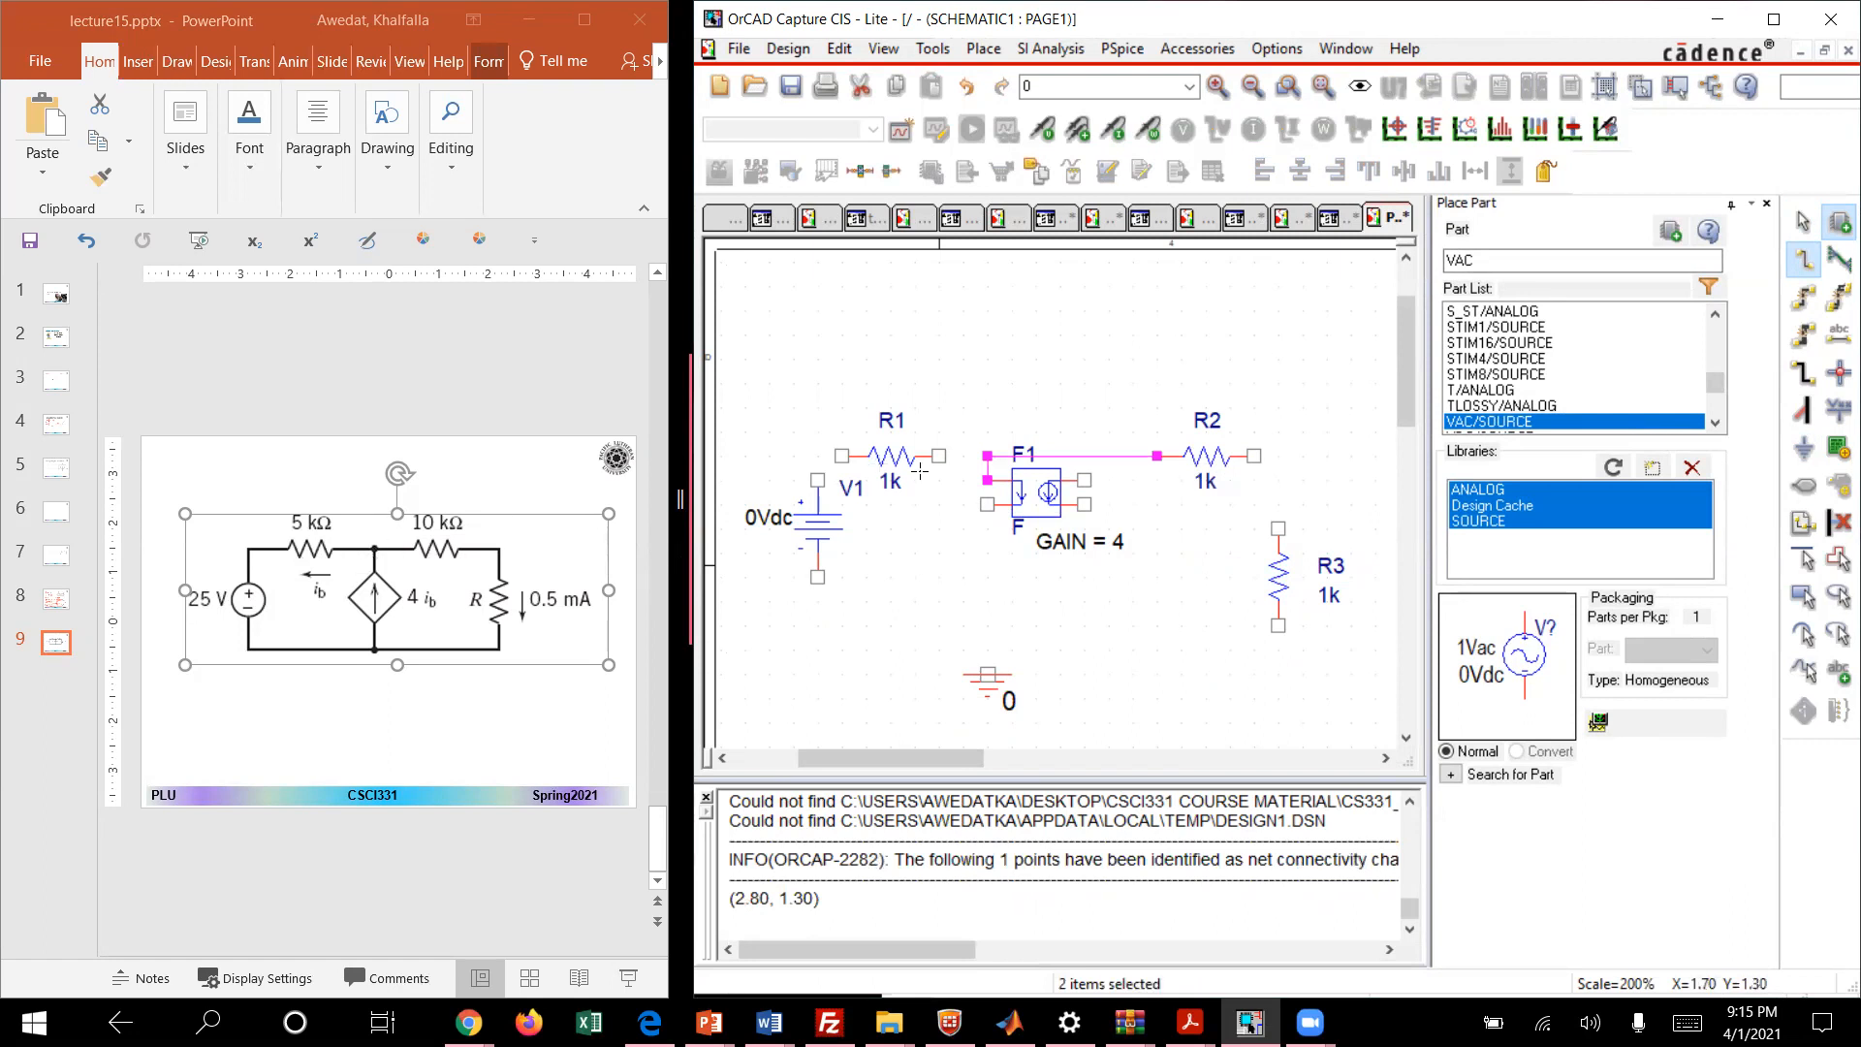
Step: Wire R1's right end to F1's lower sensing pin and its left end to the positive terminal of V1
left_click(986, 505)
left_click(939, 456)
key("Escape")
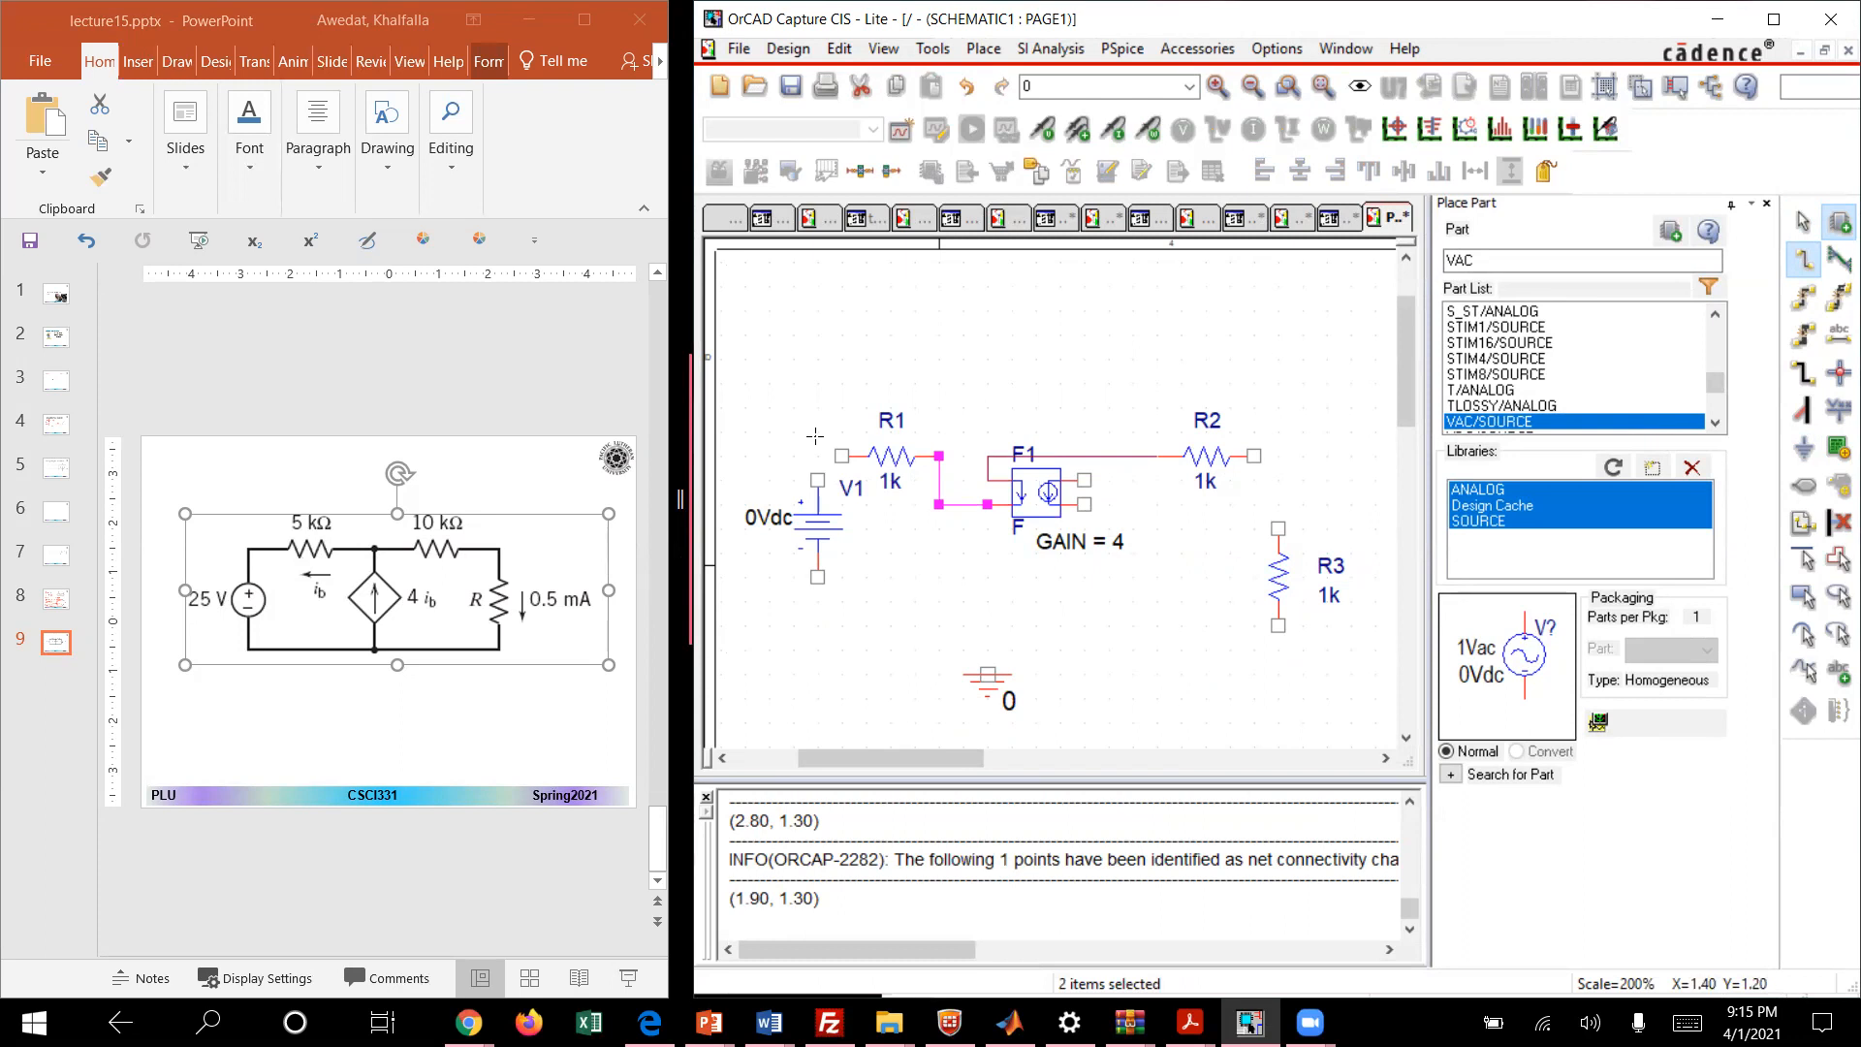
left_click(842, 456)
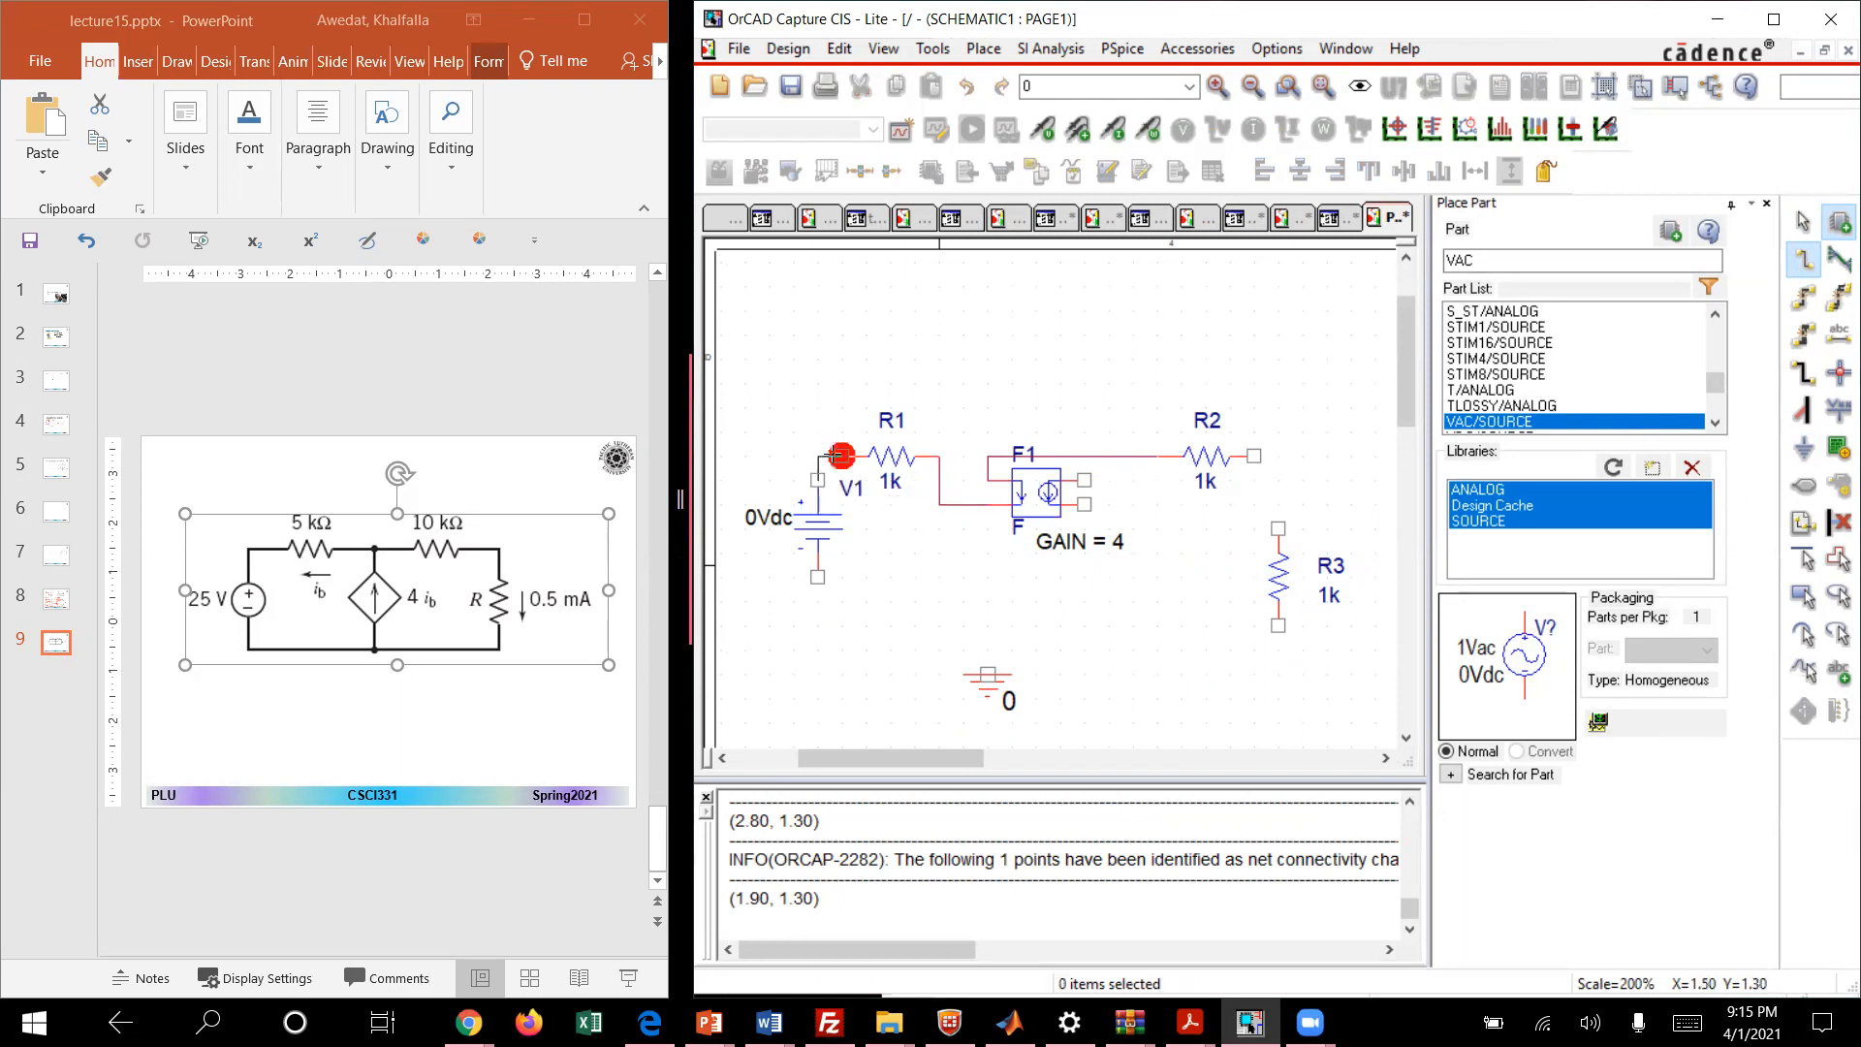
left_click(817, 480)
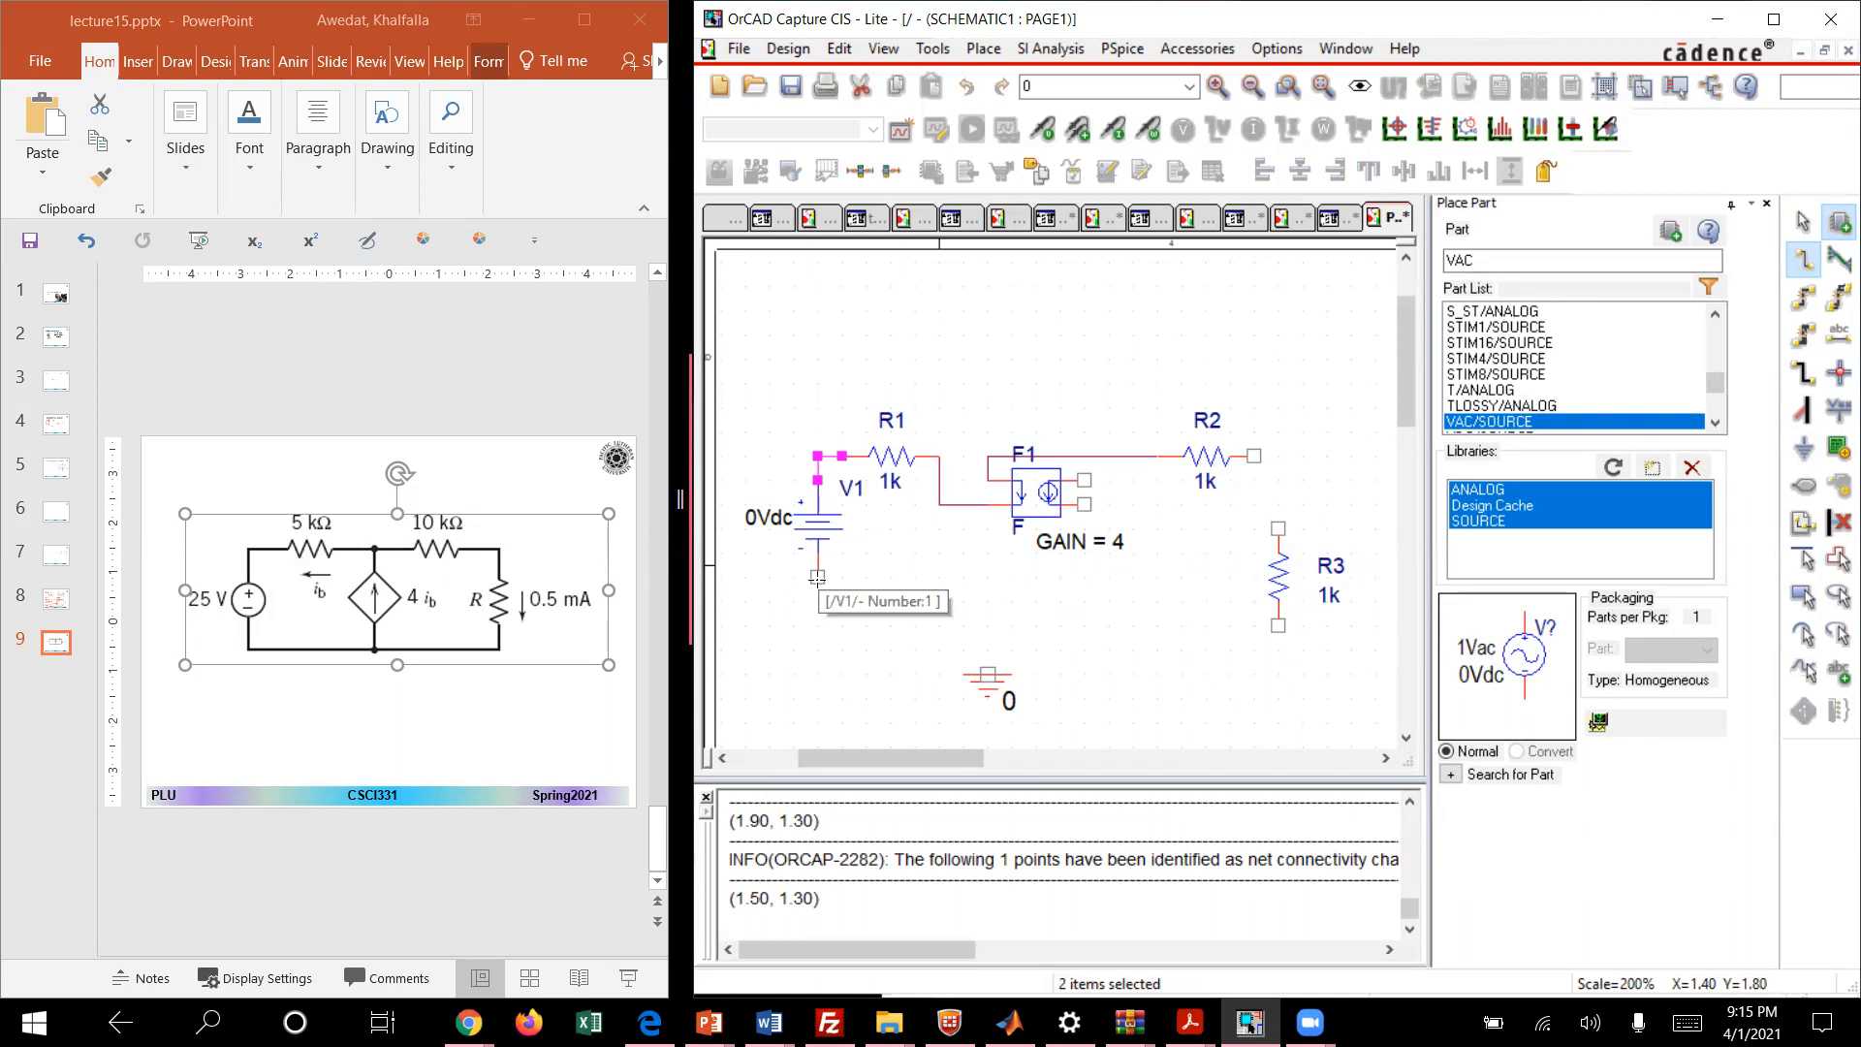
left_click(817, 577)
left_click(818, 601)
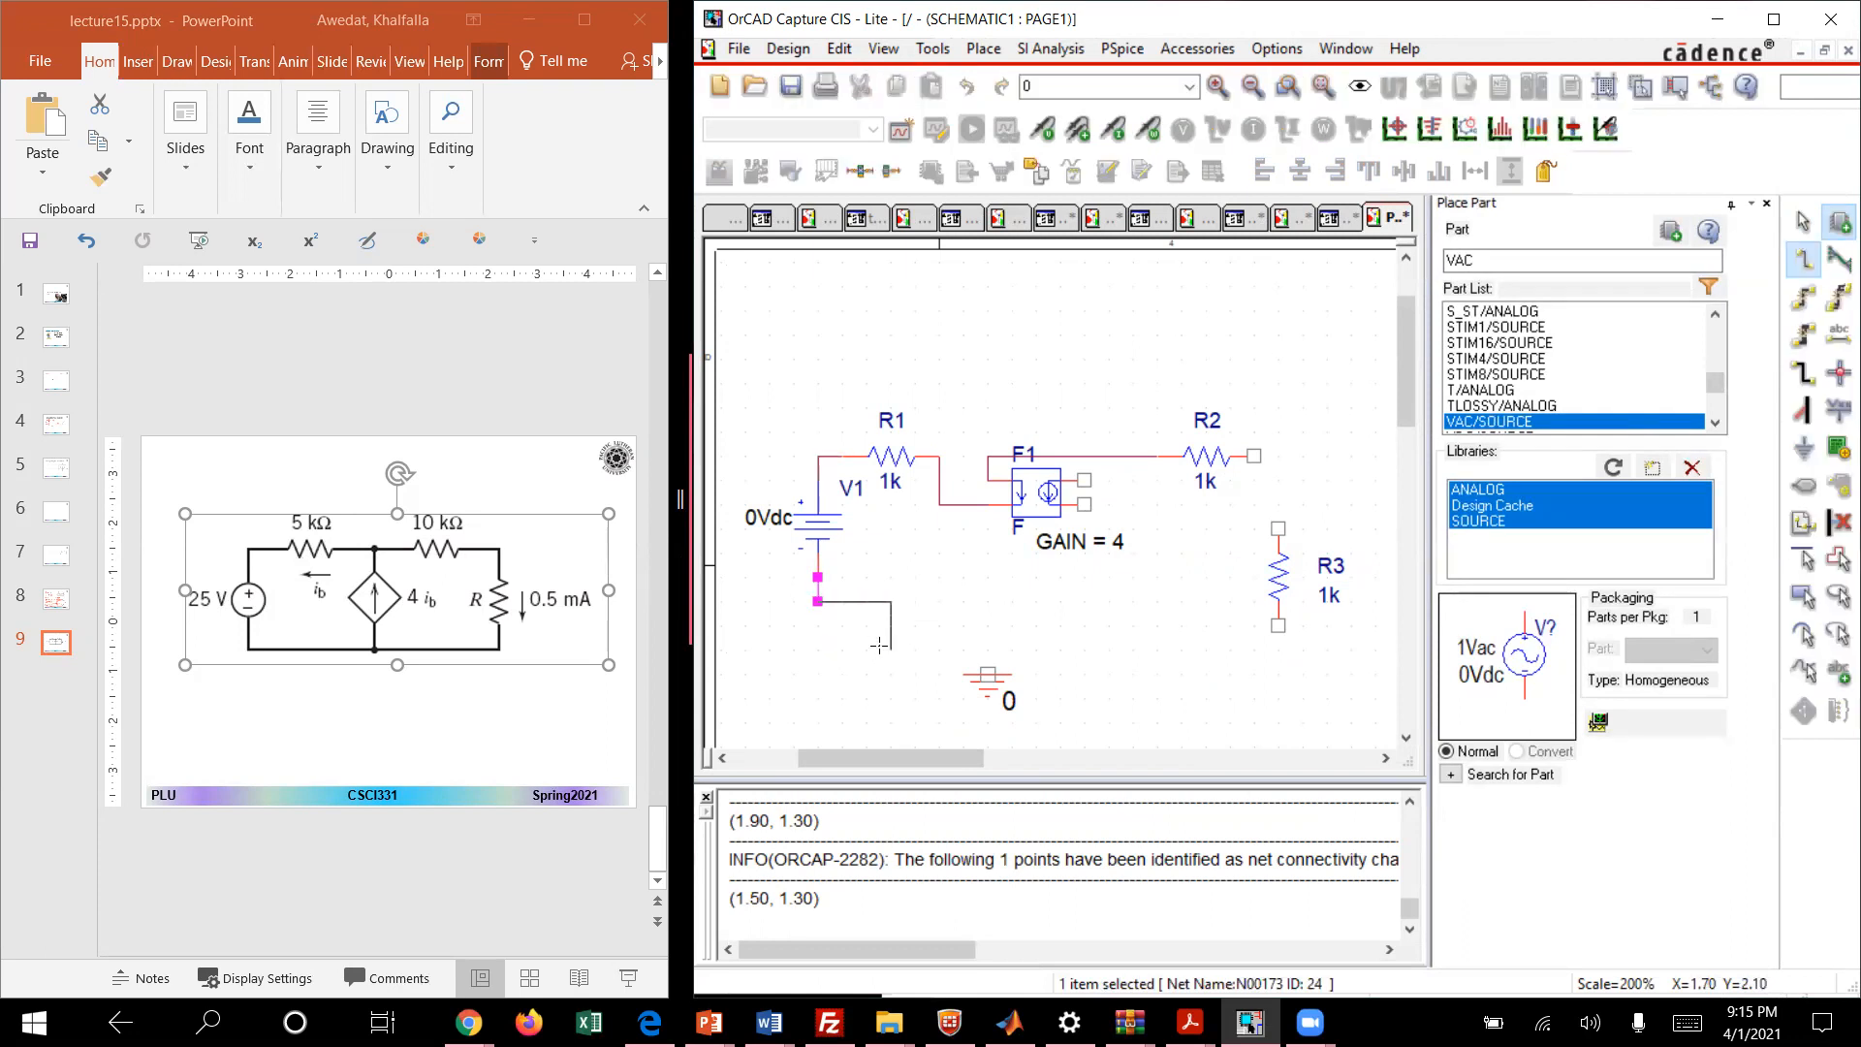
double_click(962, 601)
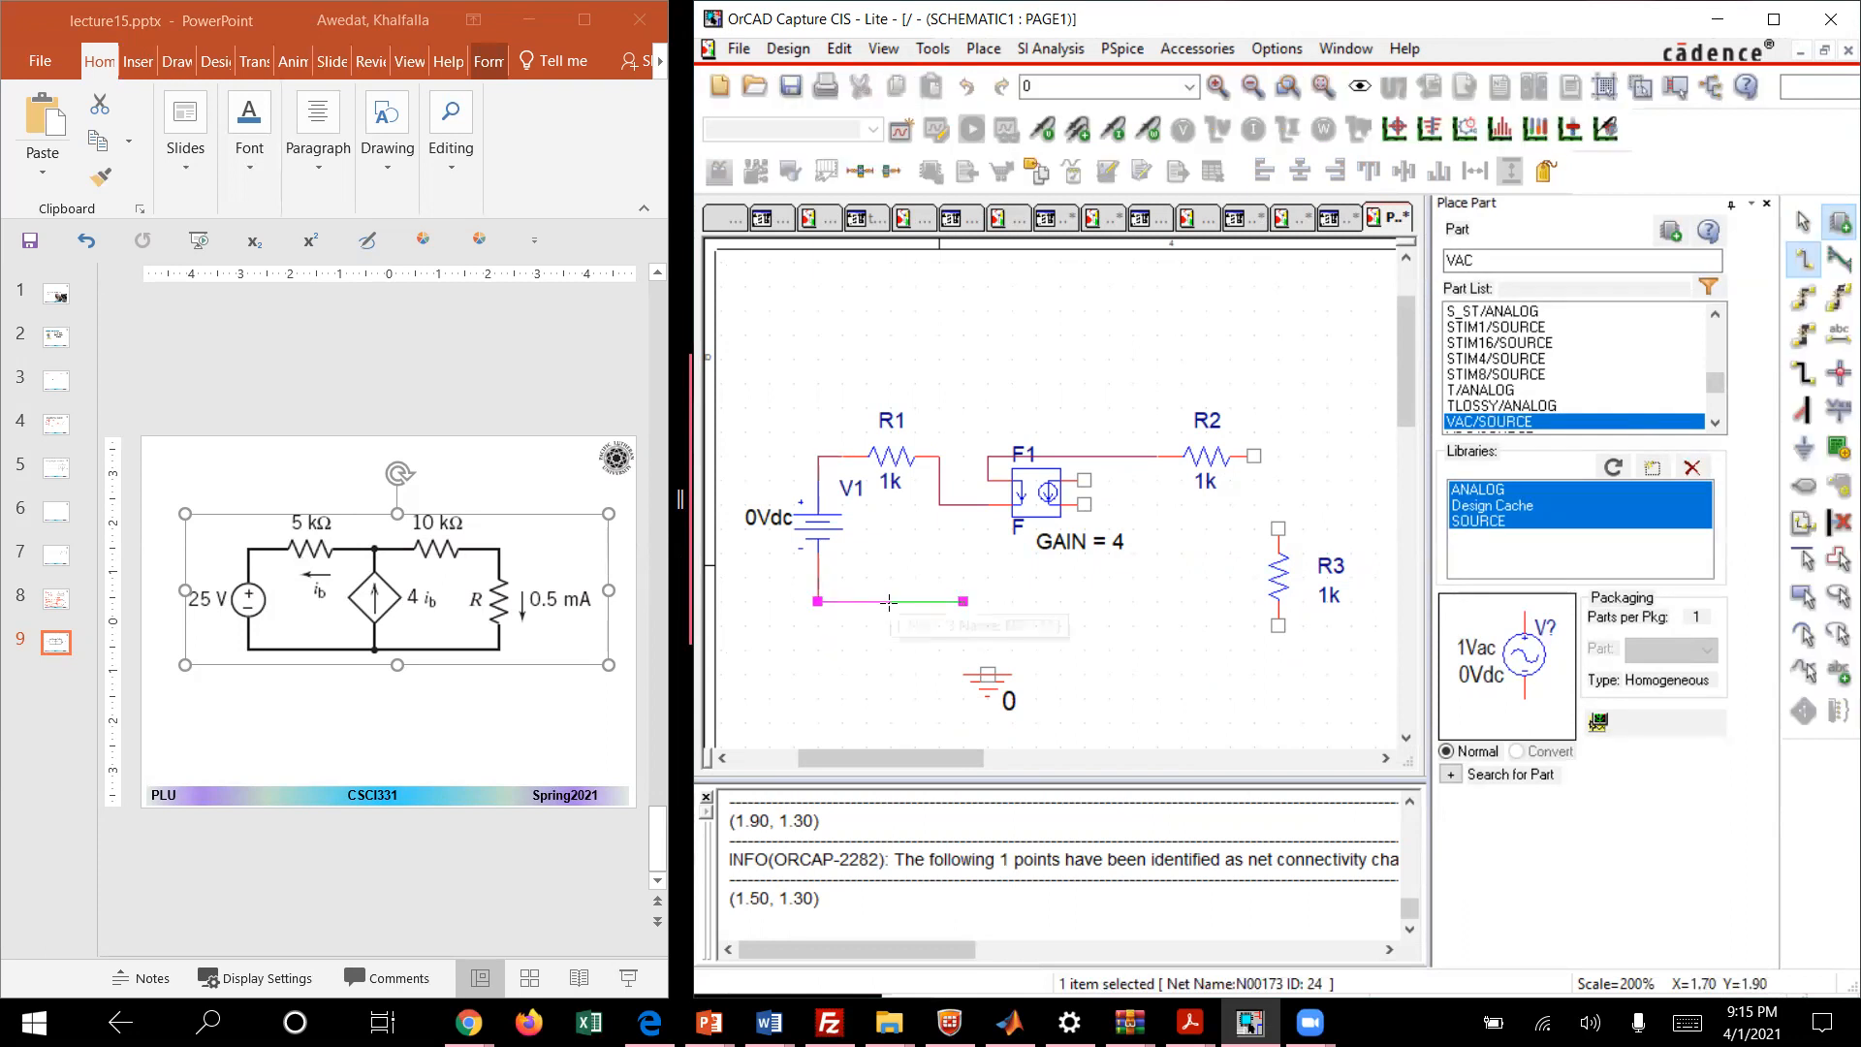
key("Escape")
key("Delete")
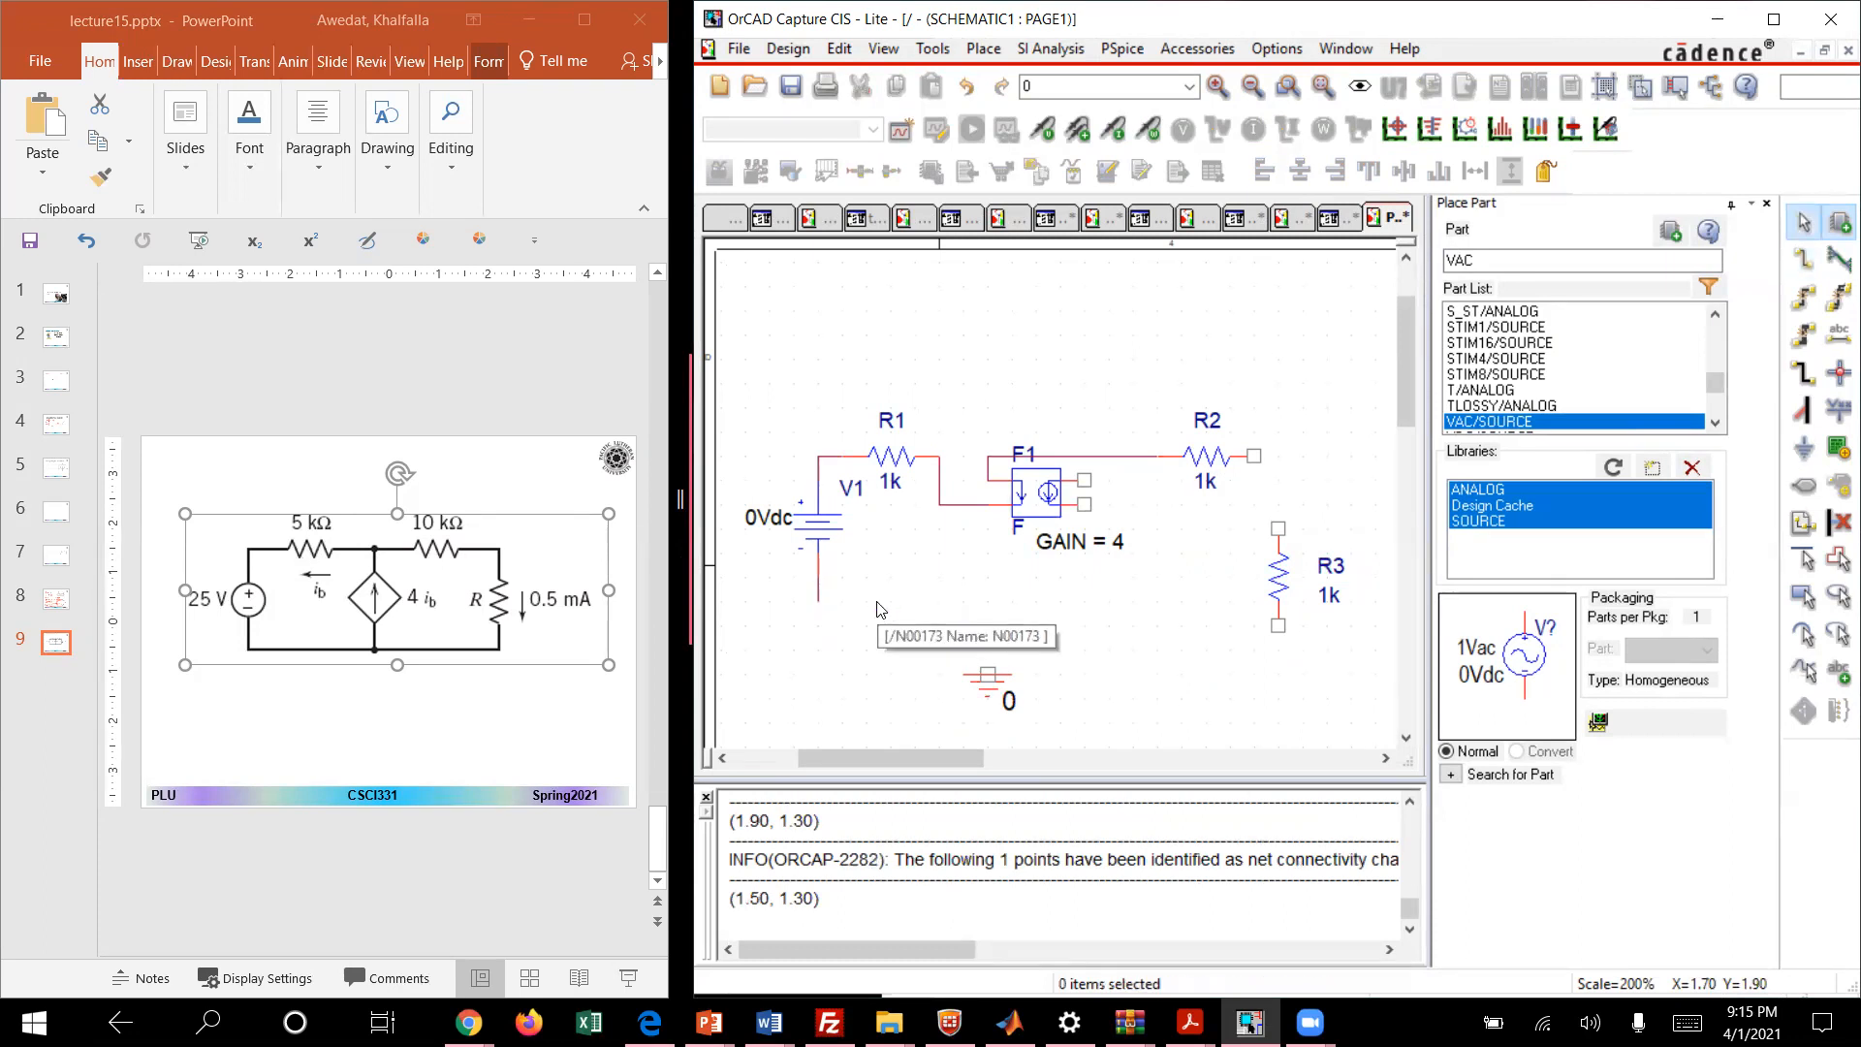
left_click(818, 599)
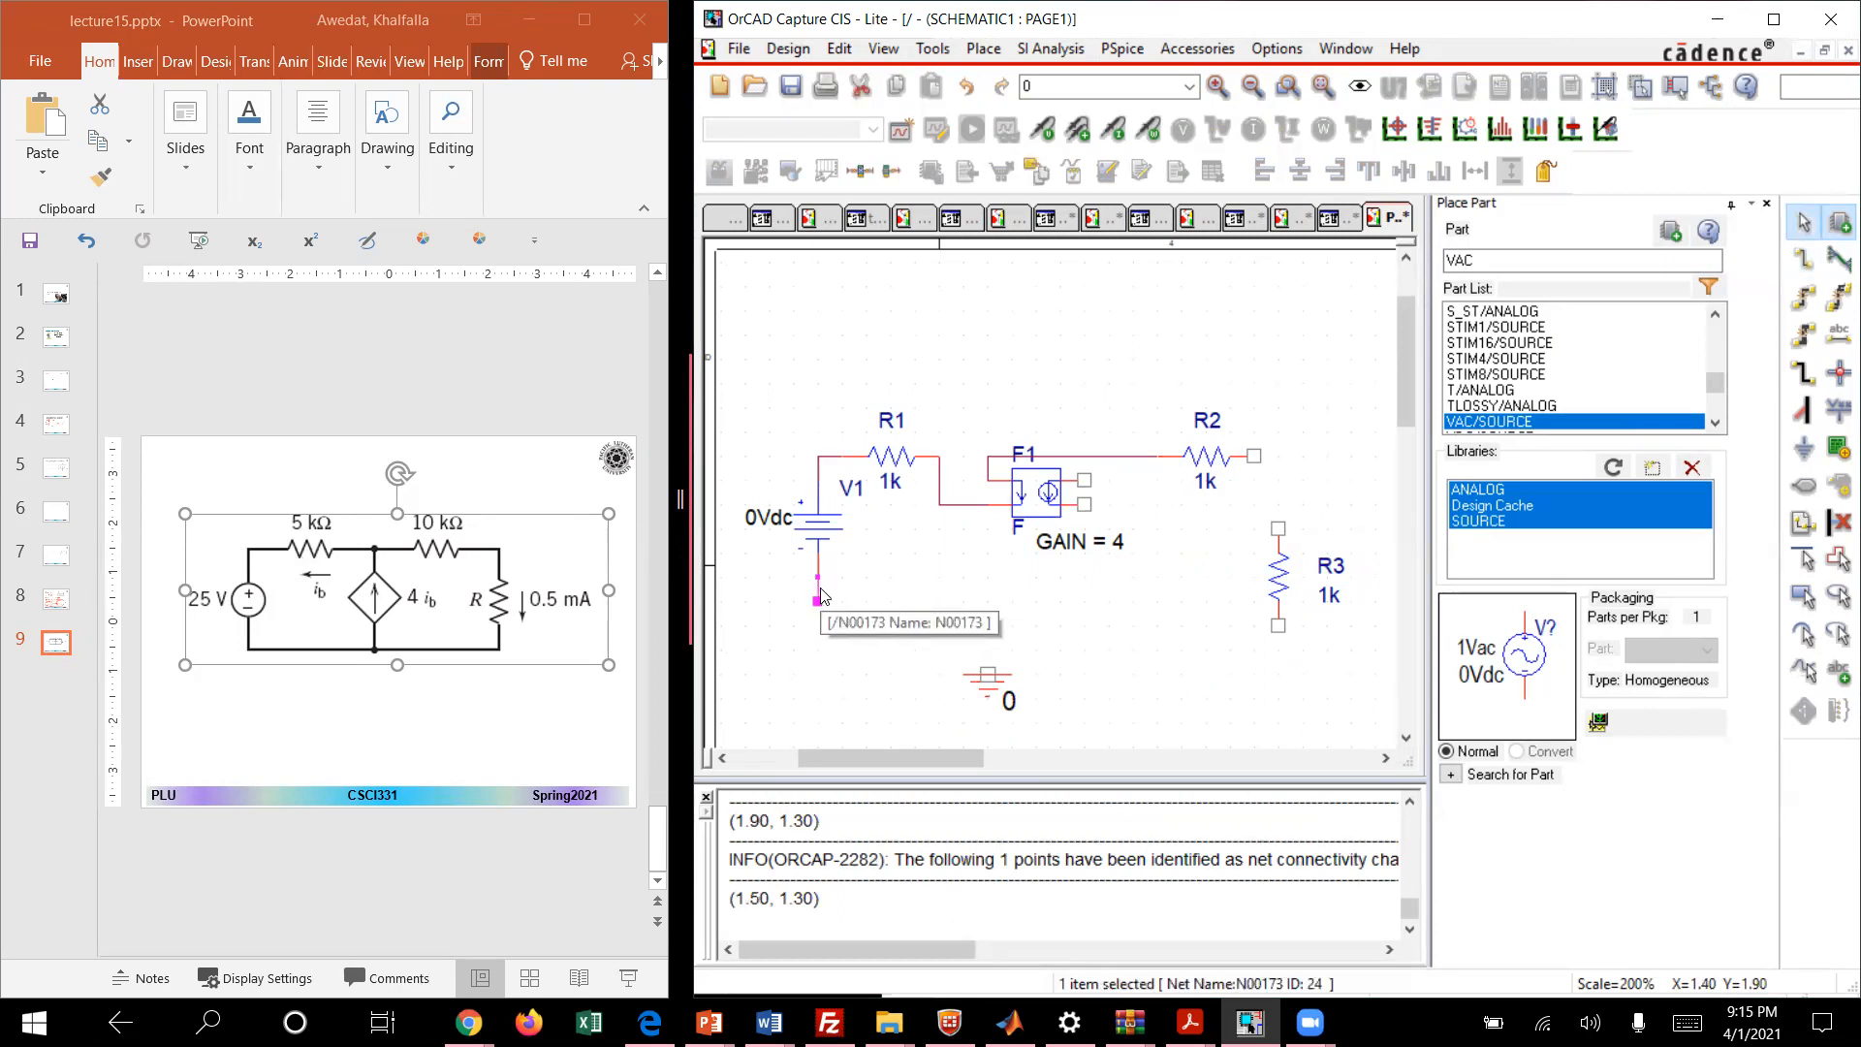
key("Delete")
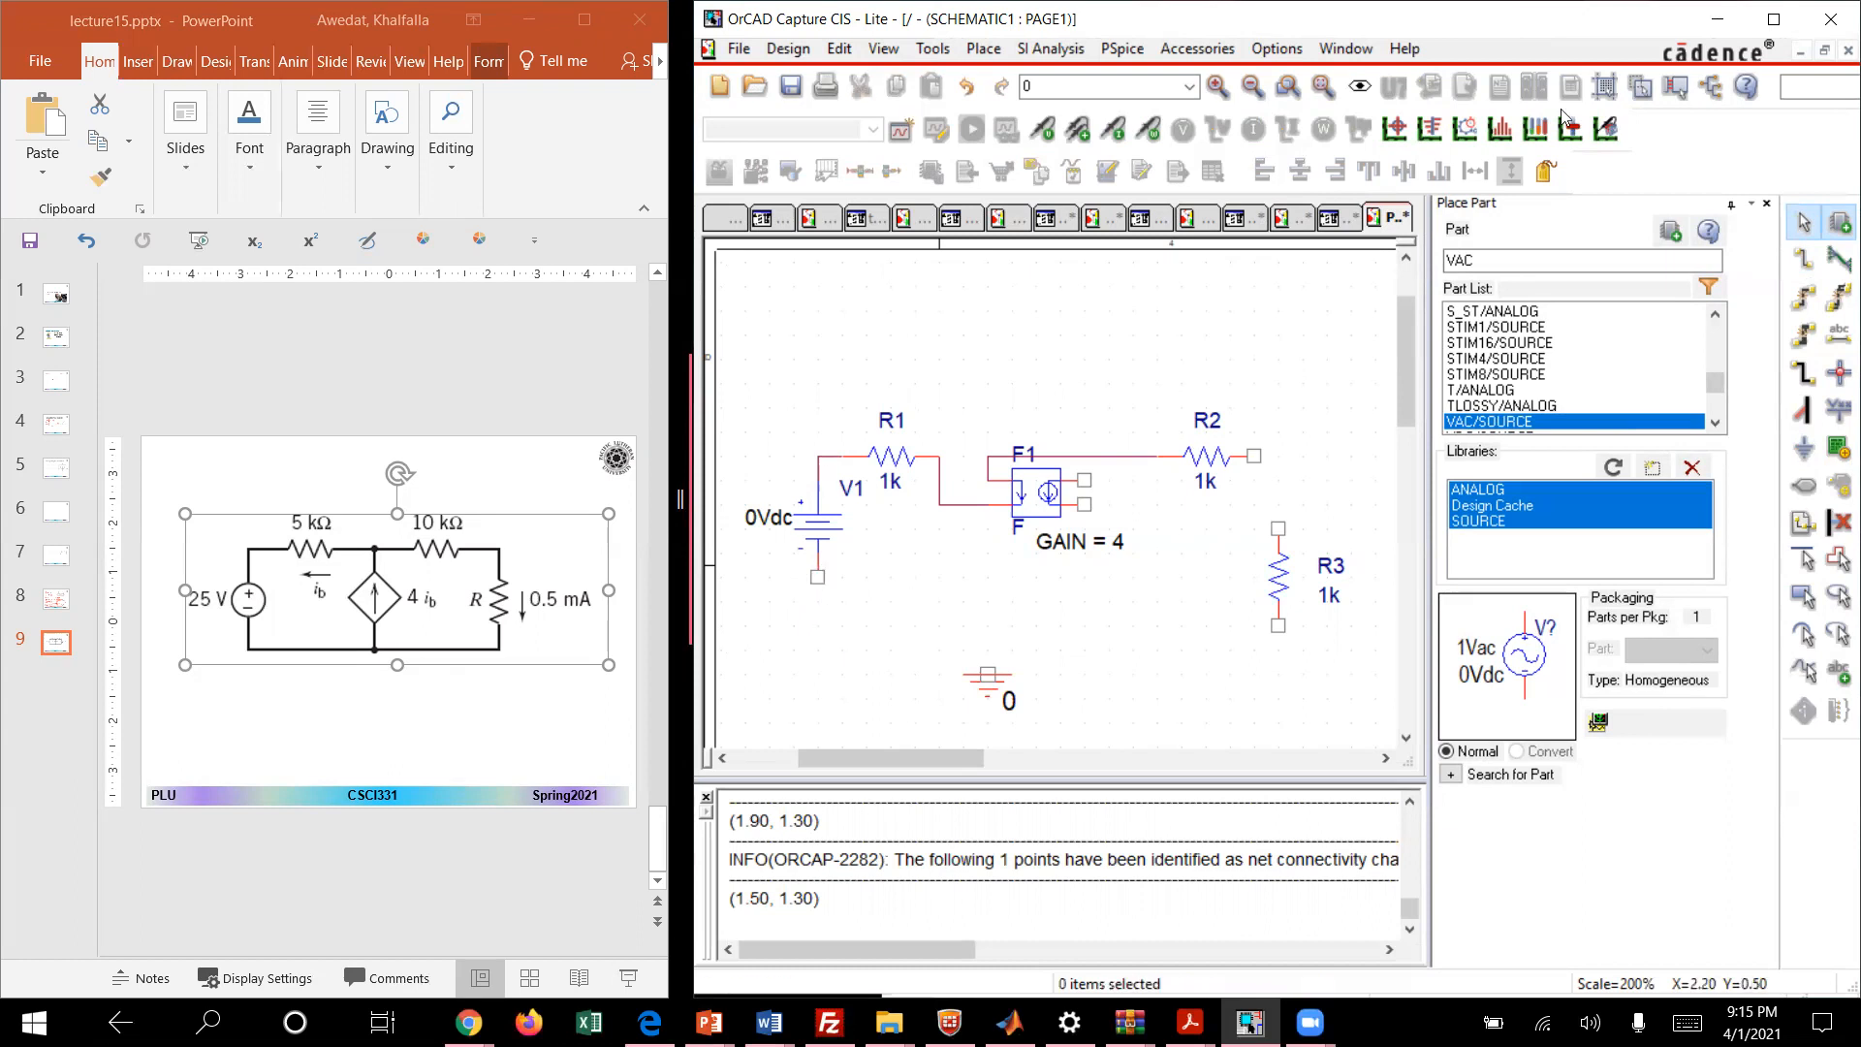
Step: Wire V1's negative terminal along the circuit's bottom to R3's lower end and connect the ground symbol to that wire
left_click(1805, 259)
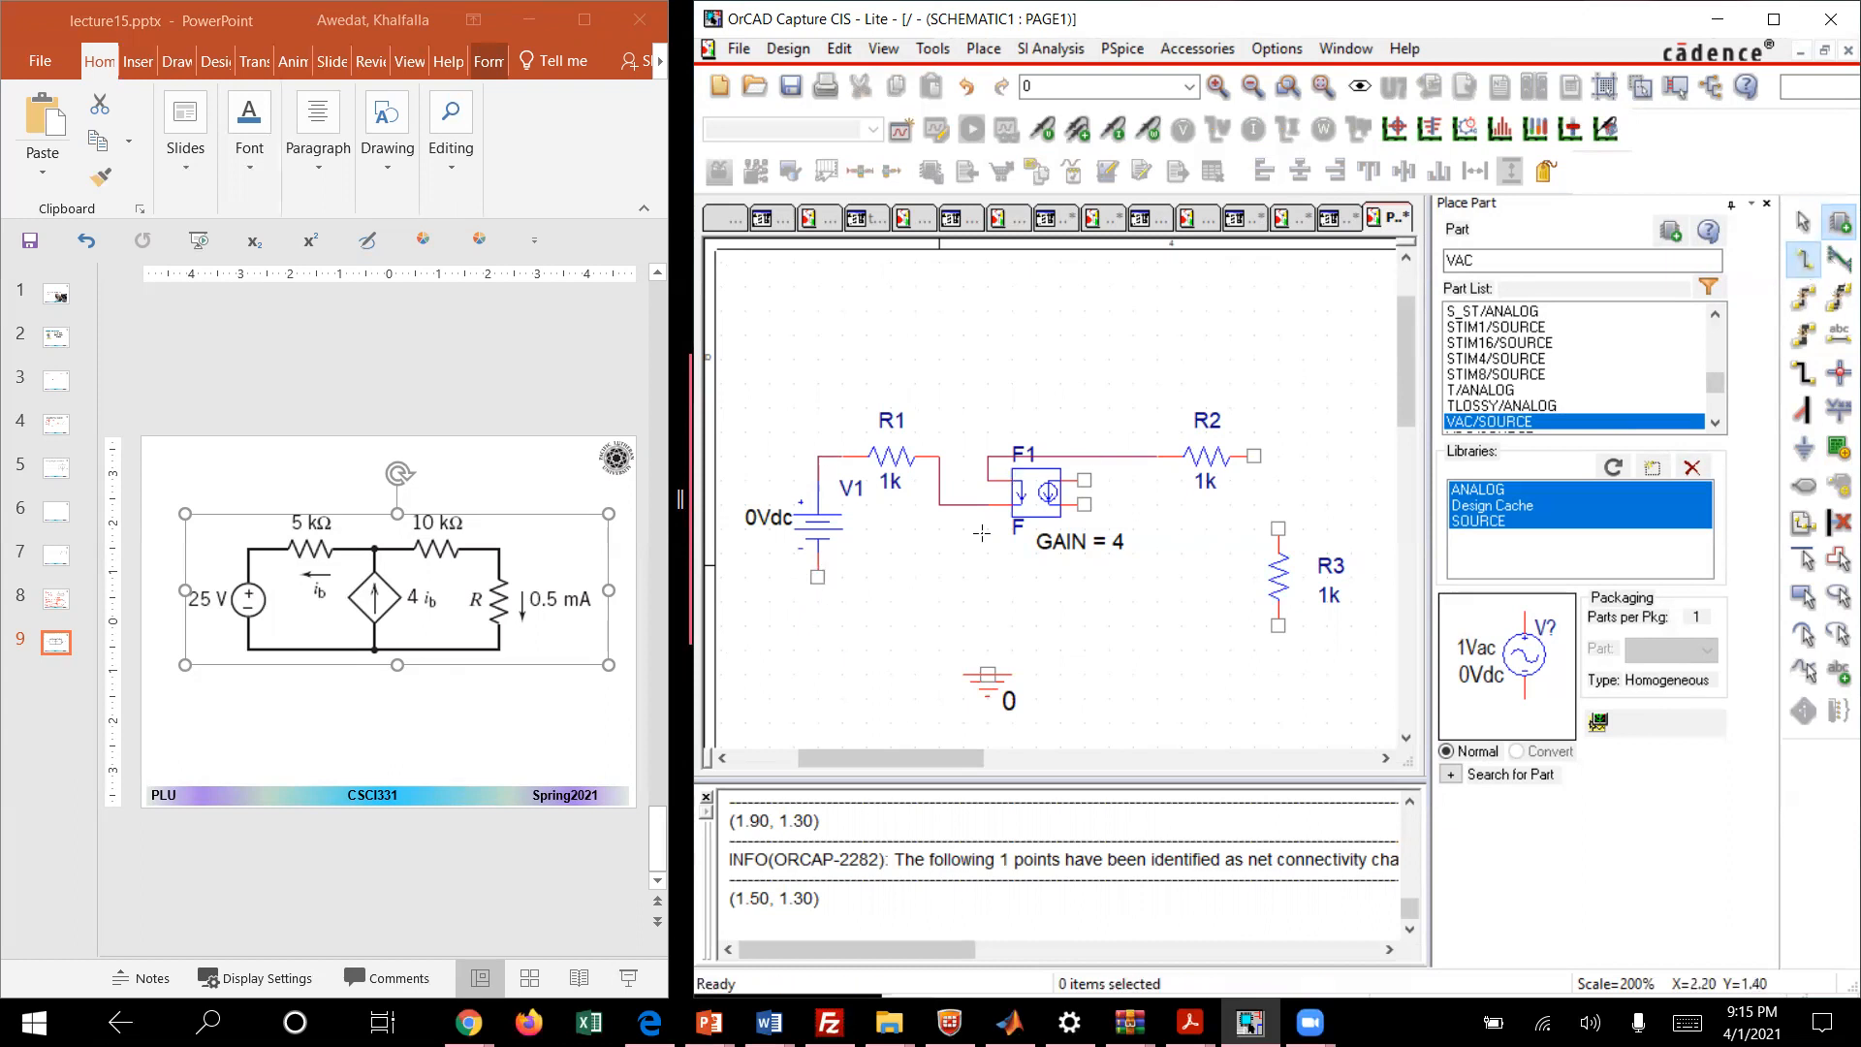
left_click(818, 577)
left_click(820, 650)
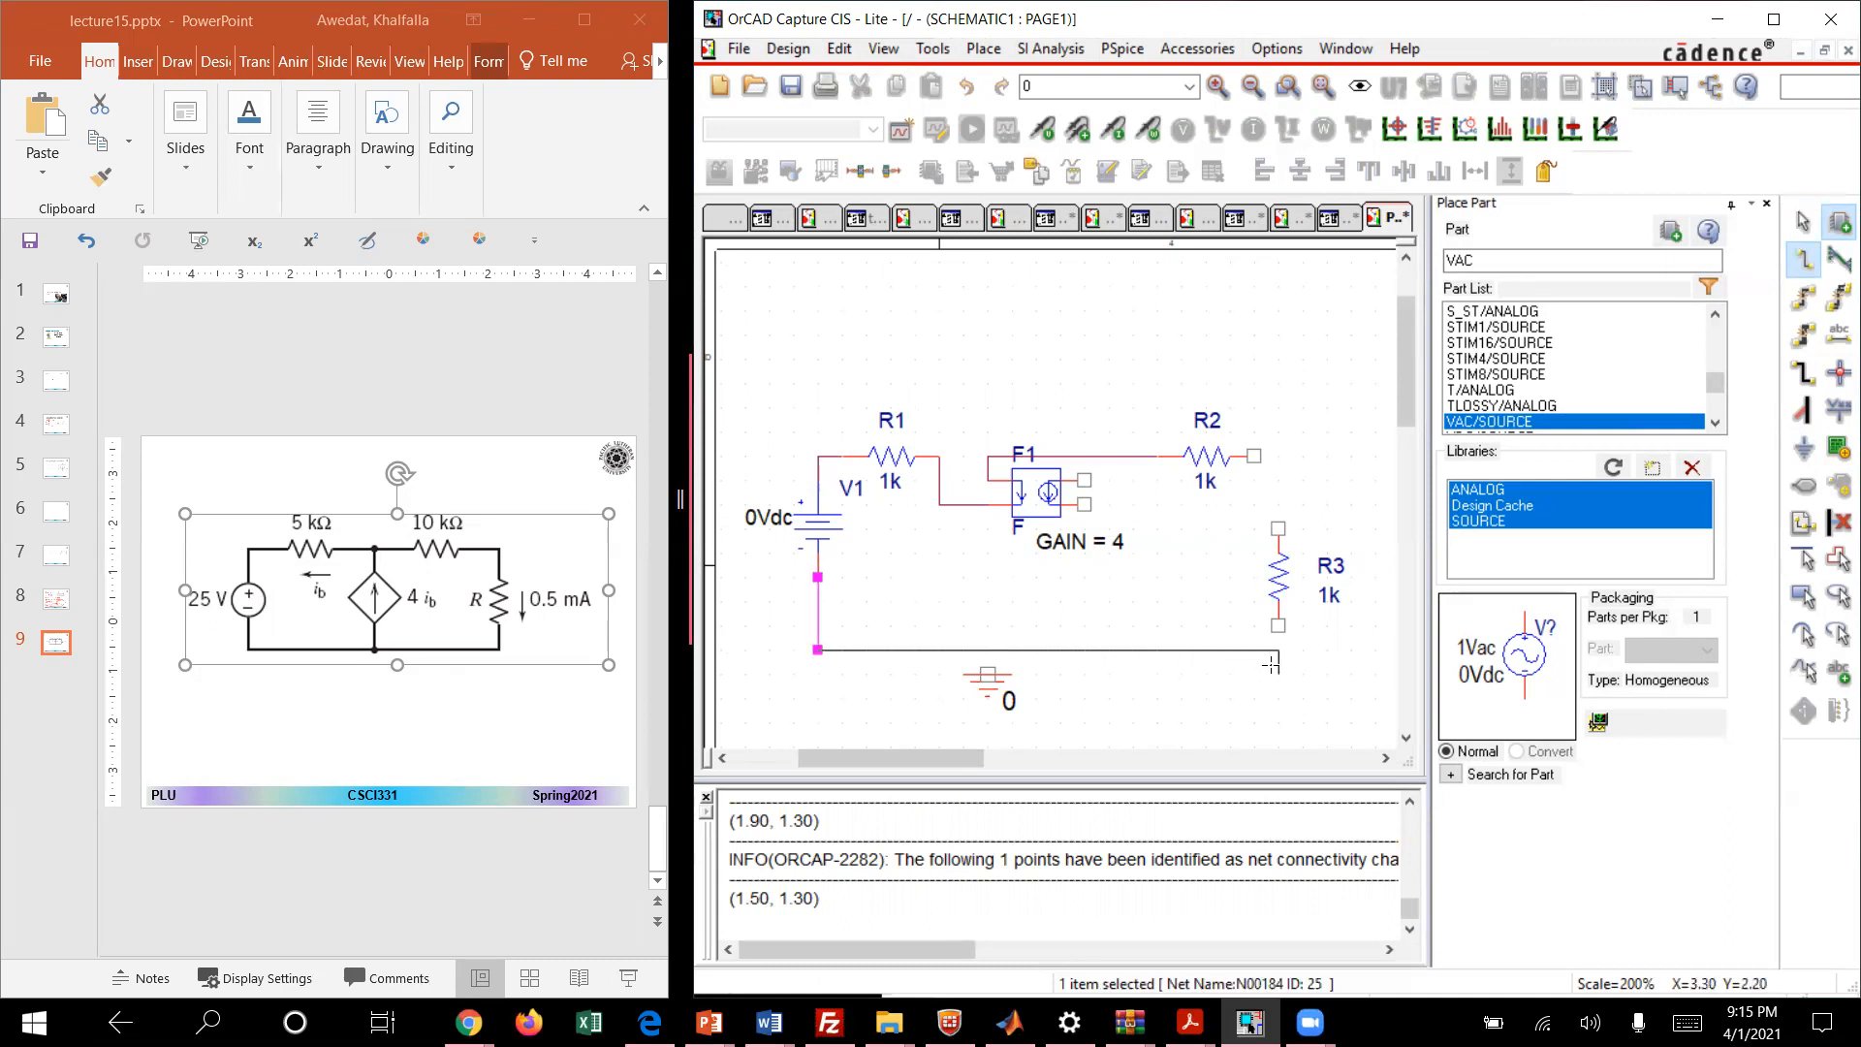
left_click(1278, 626)
left_click(989, 673)
left_click(988, 651)
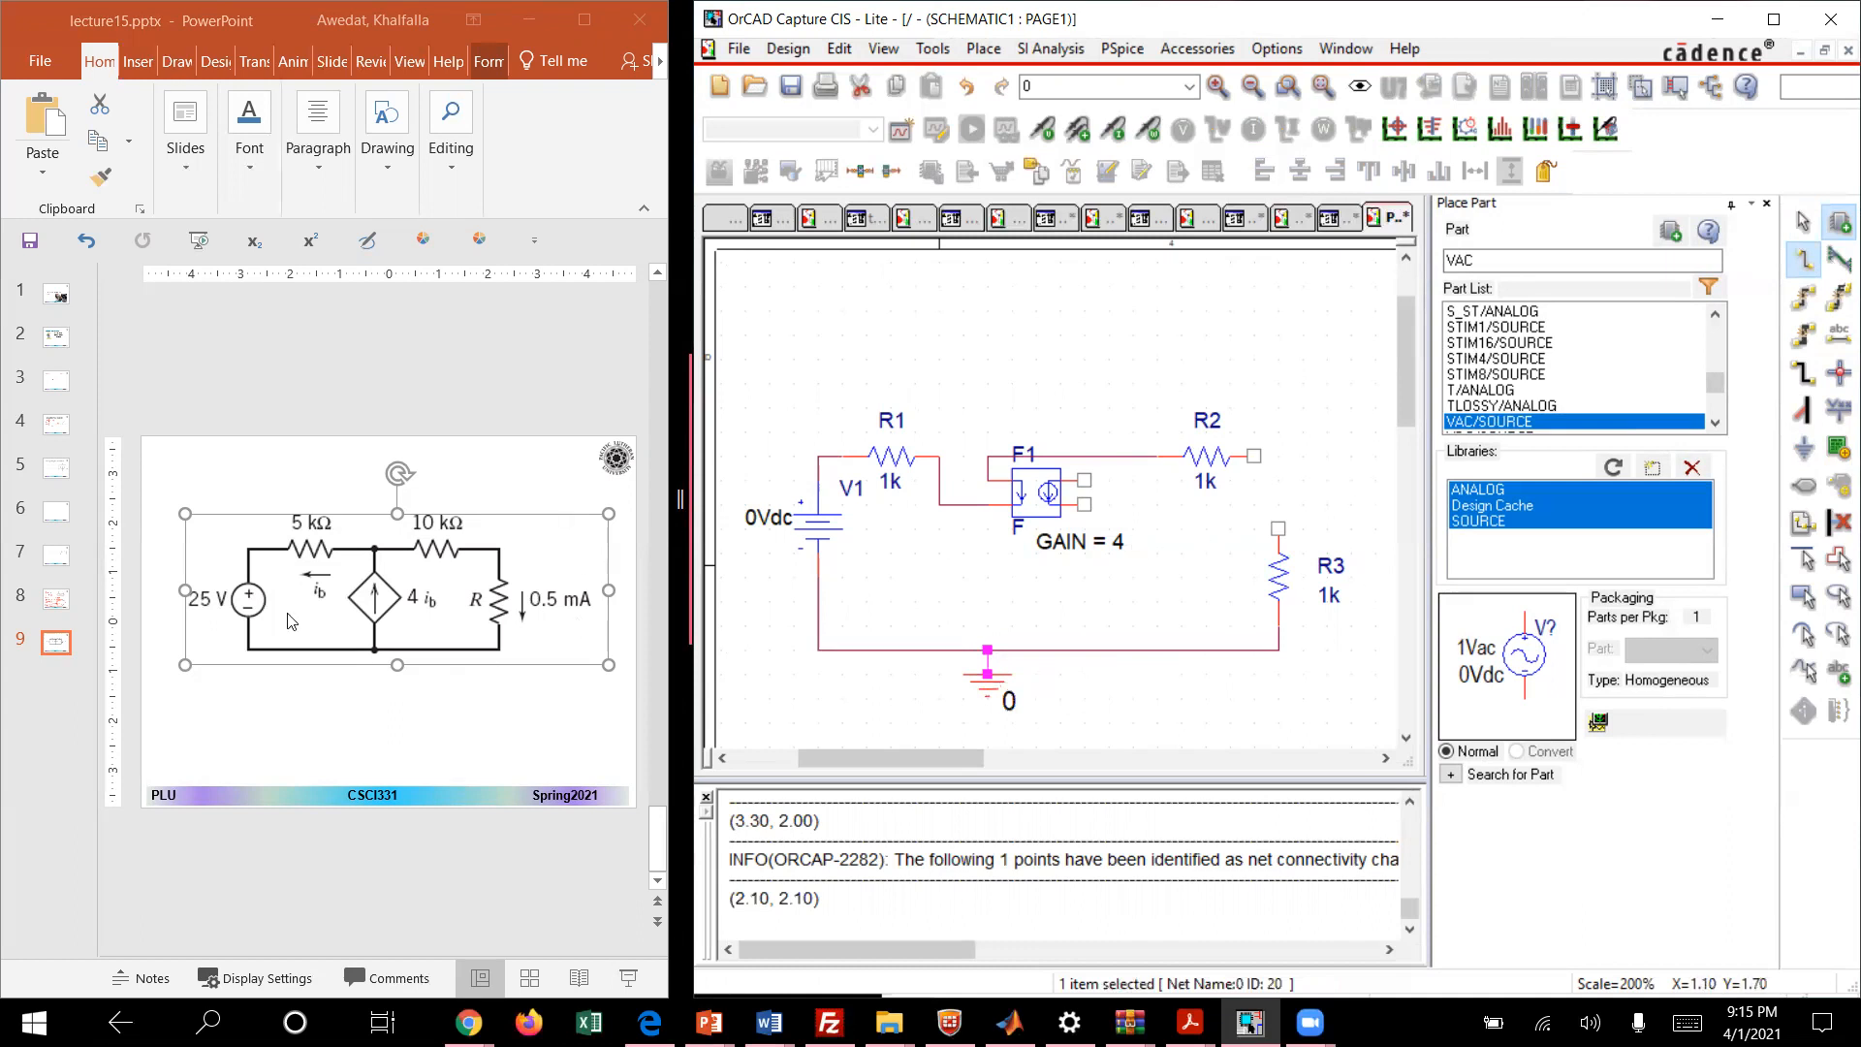
Step: Wire R3's upper end to the right end of resistor R2
left_click(1280, 527)
left_click(1253, 454)
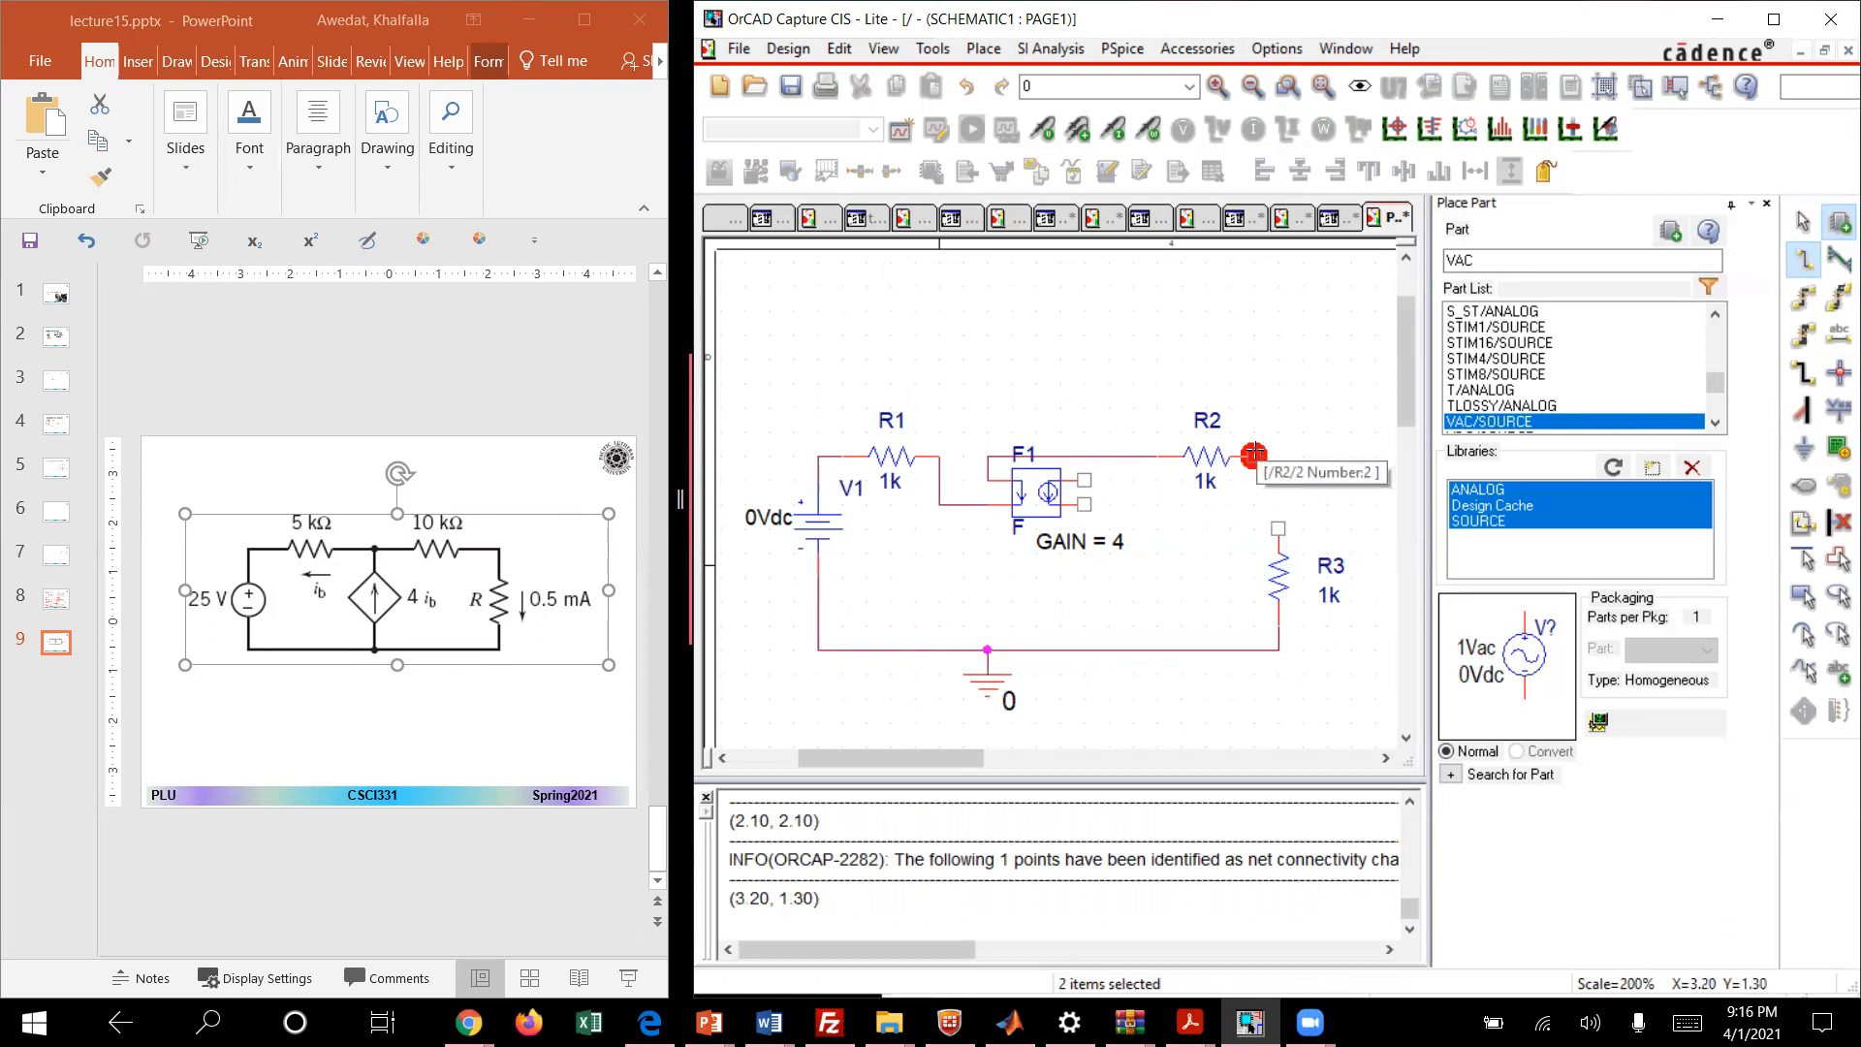
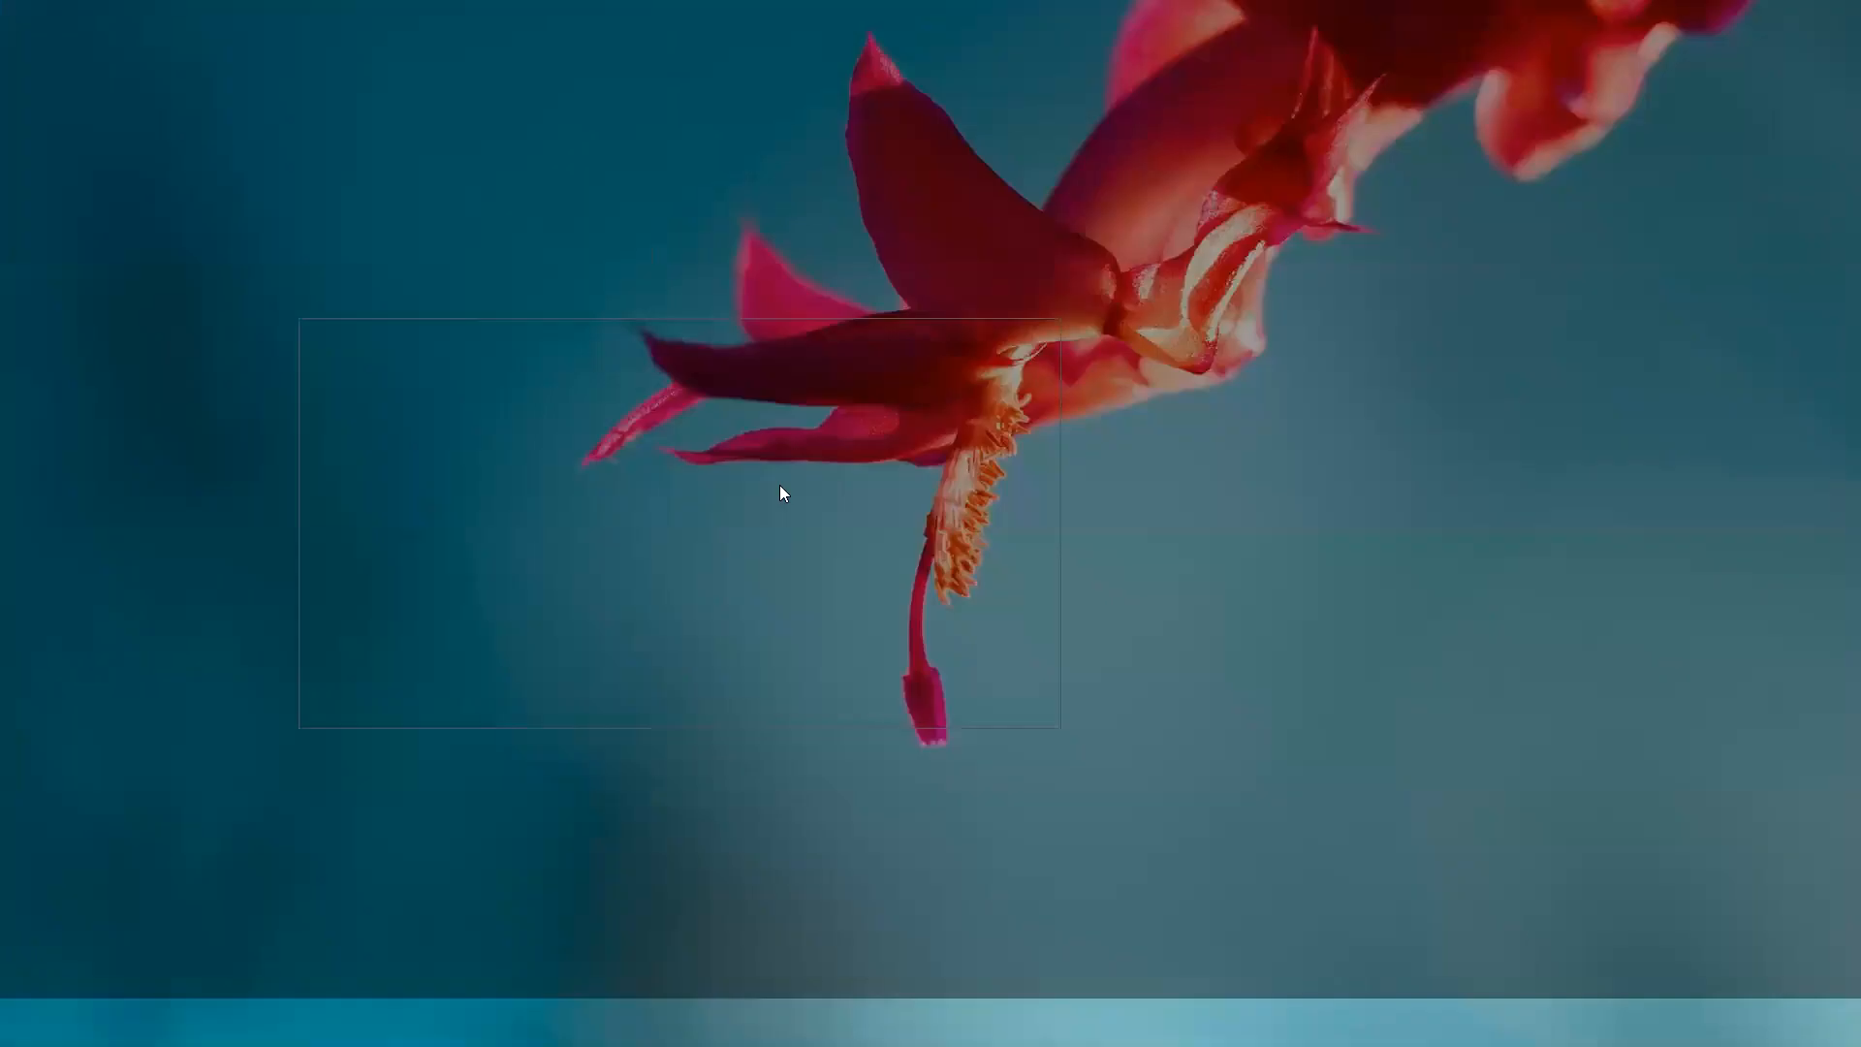
Step: Close the PSpice A/D simulation window and return to the circuit's schematic in OrCAD Capture CIS Lite
left_click(781, 488)
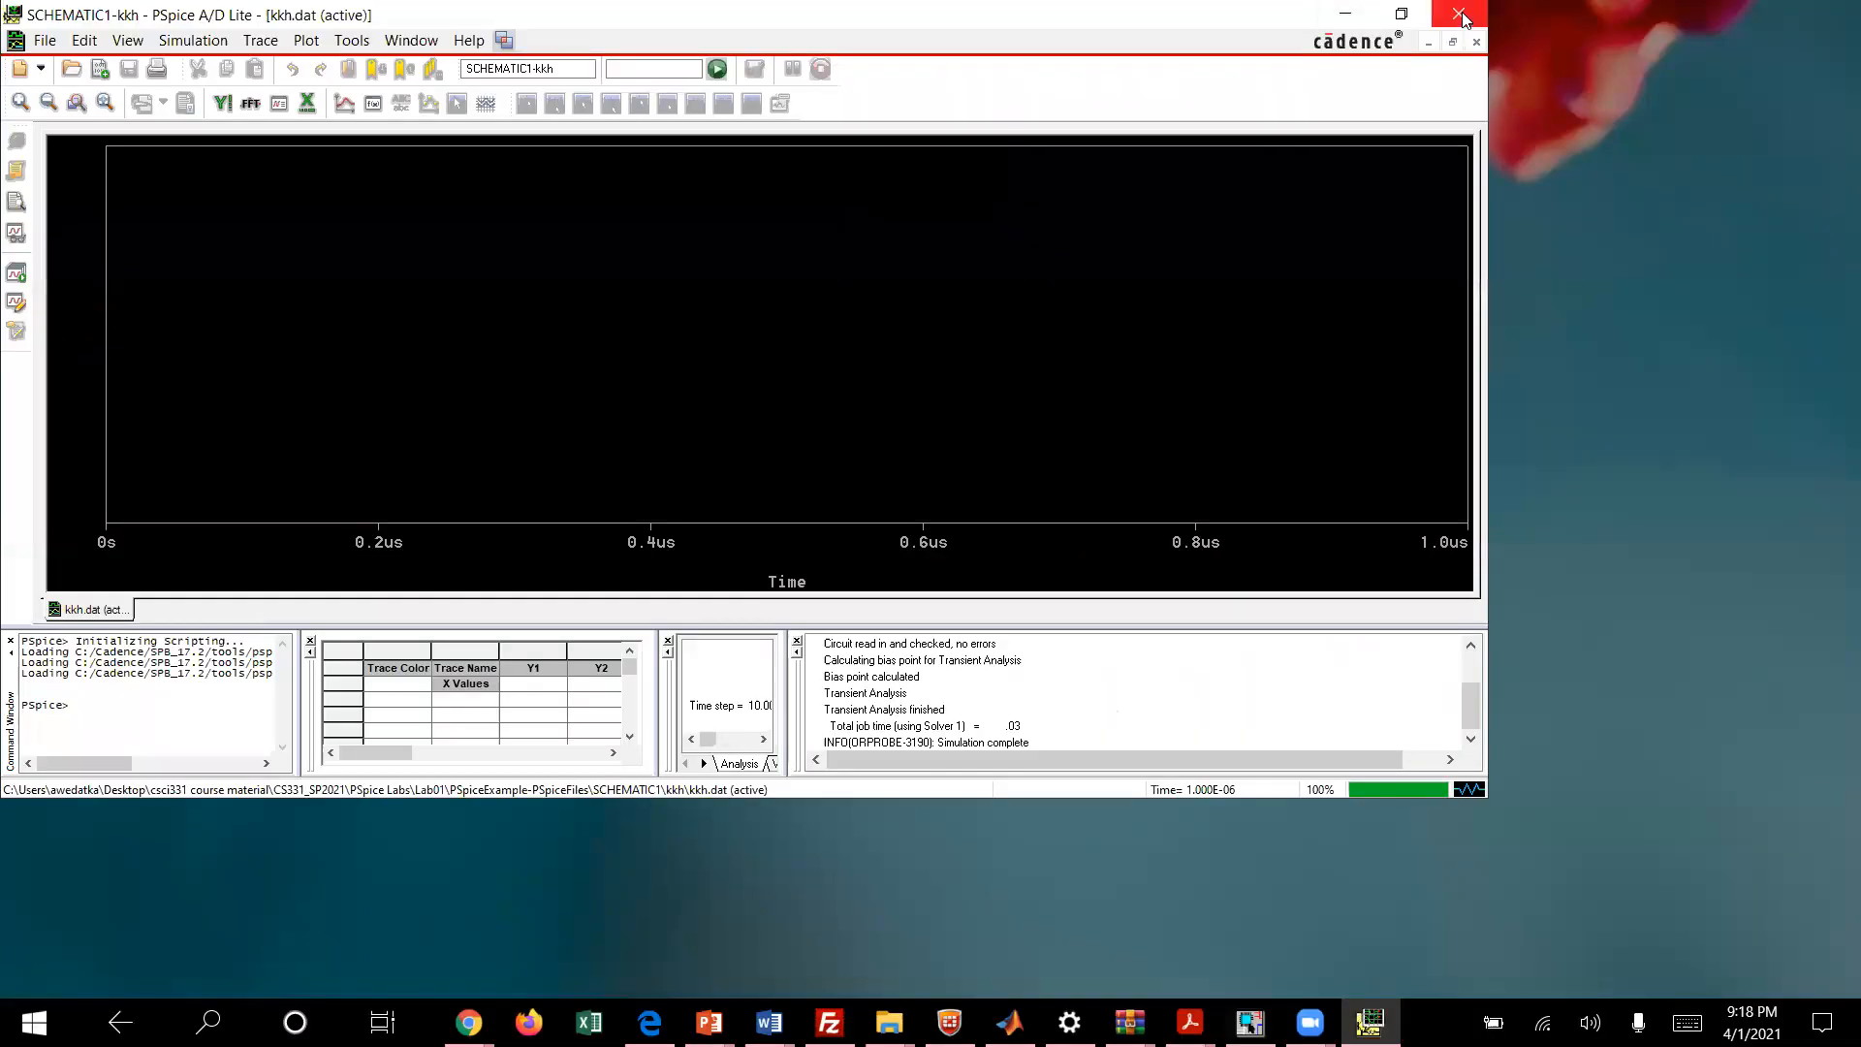
left_click(1462, 14)
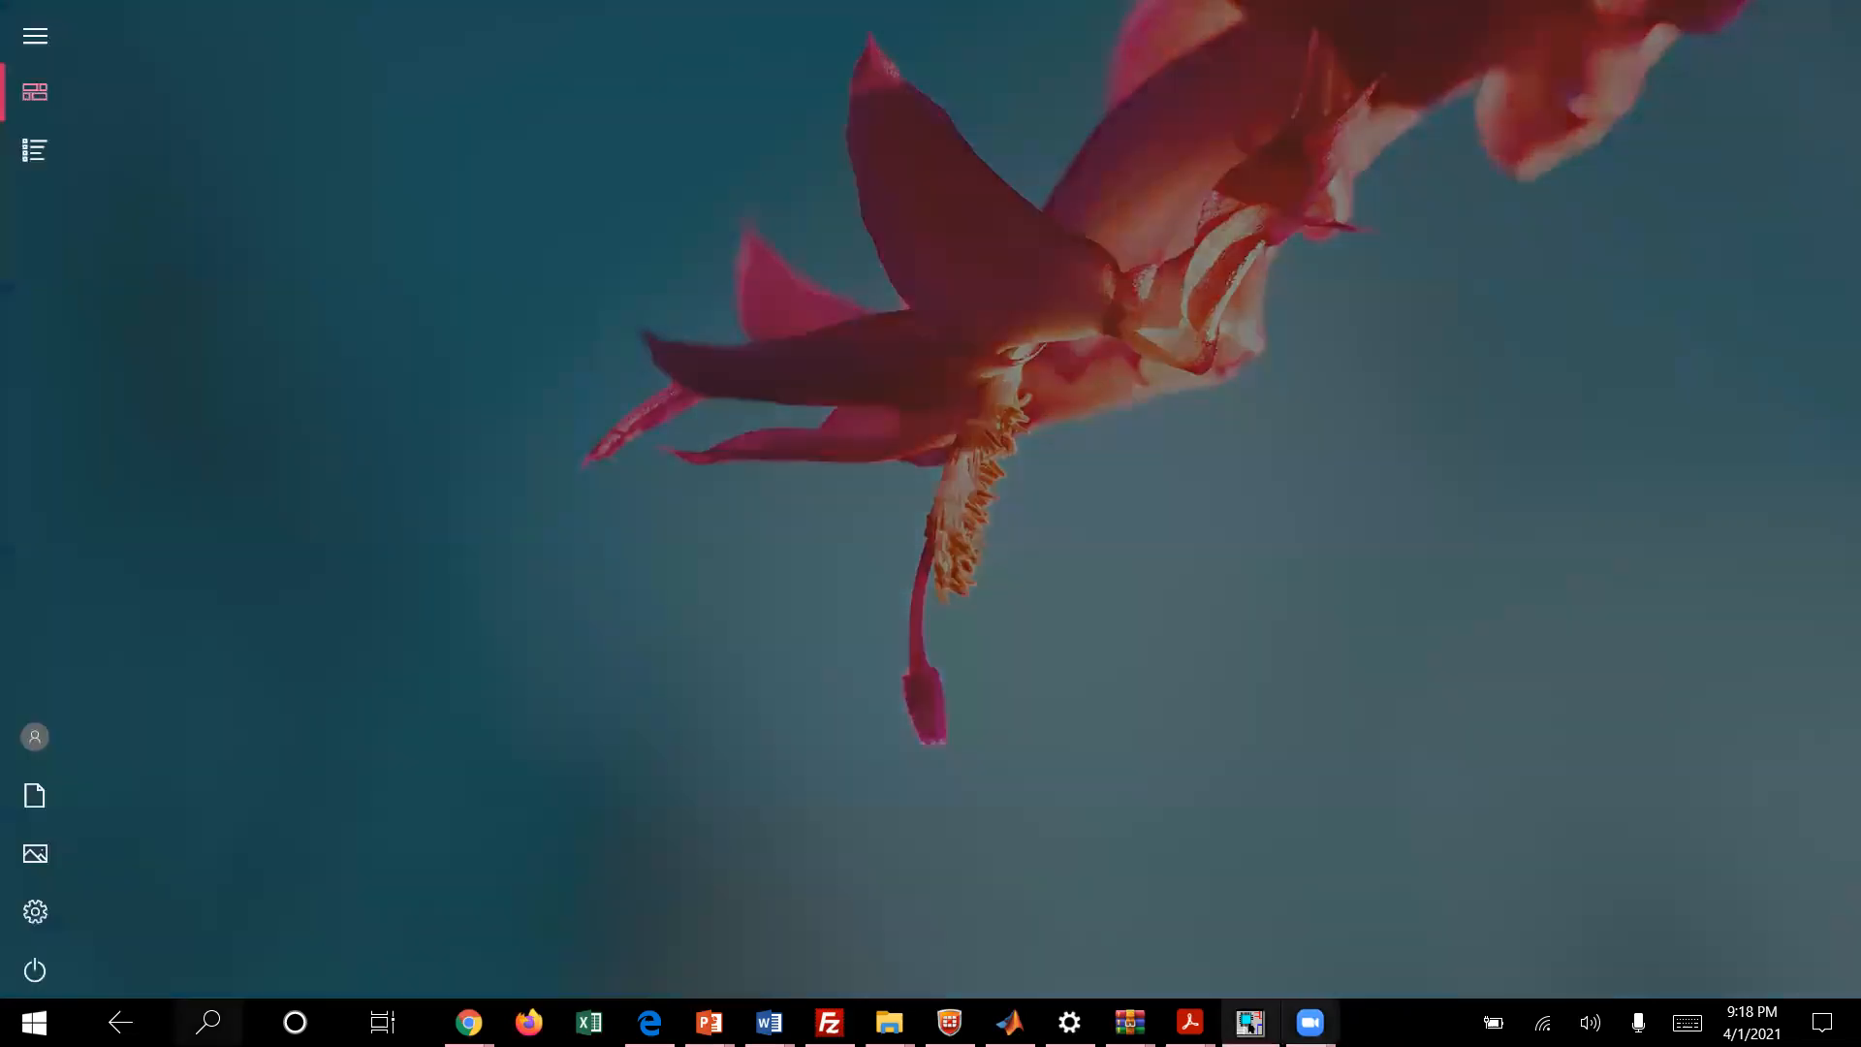
right_click(1249, 1023)
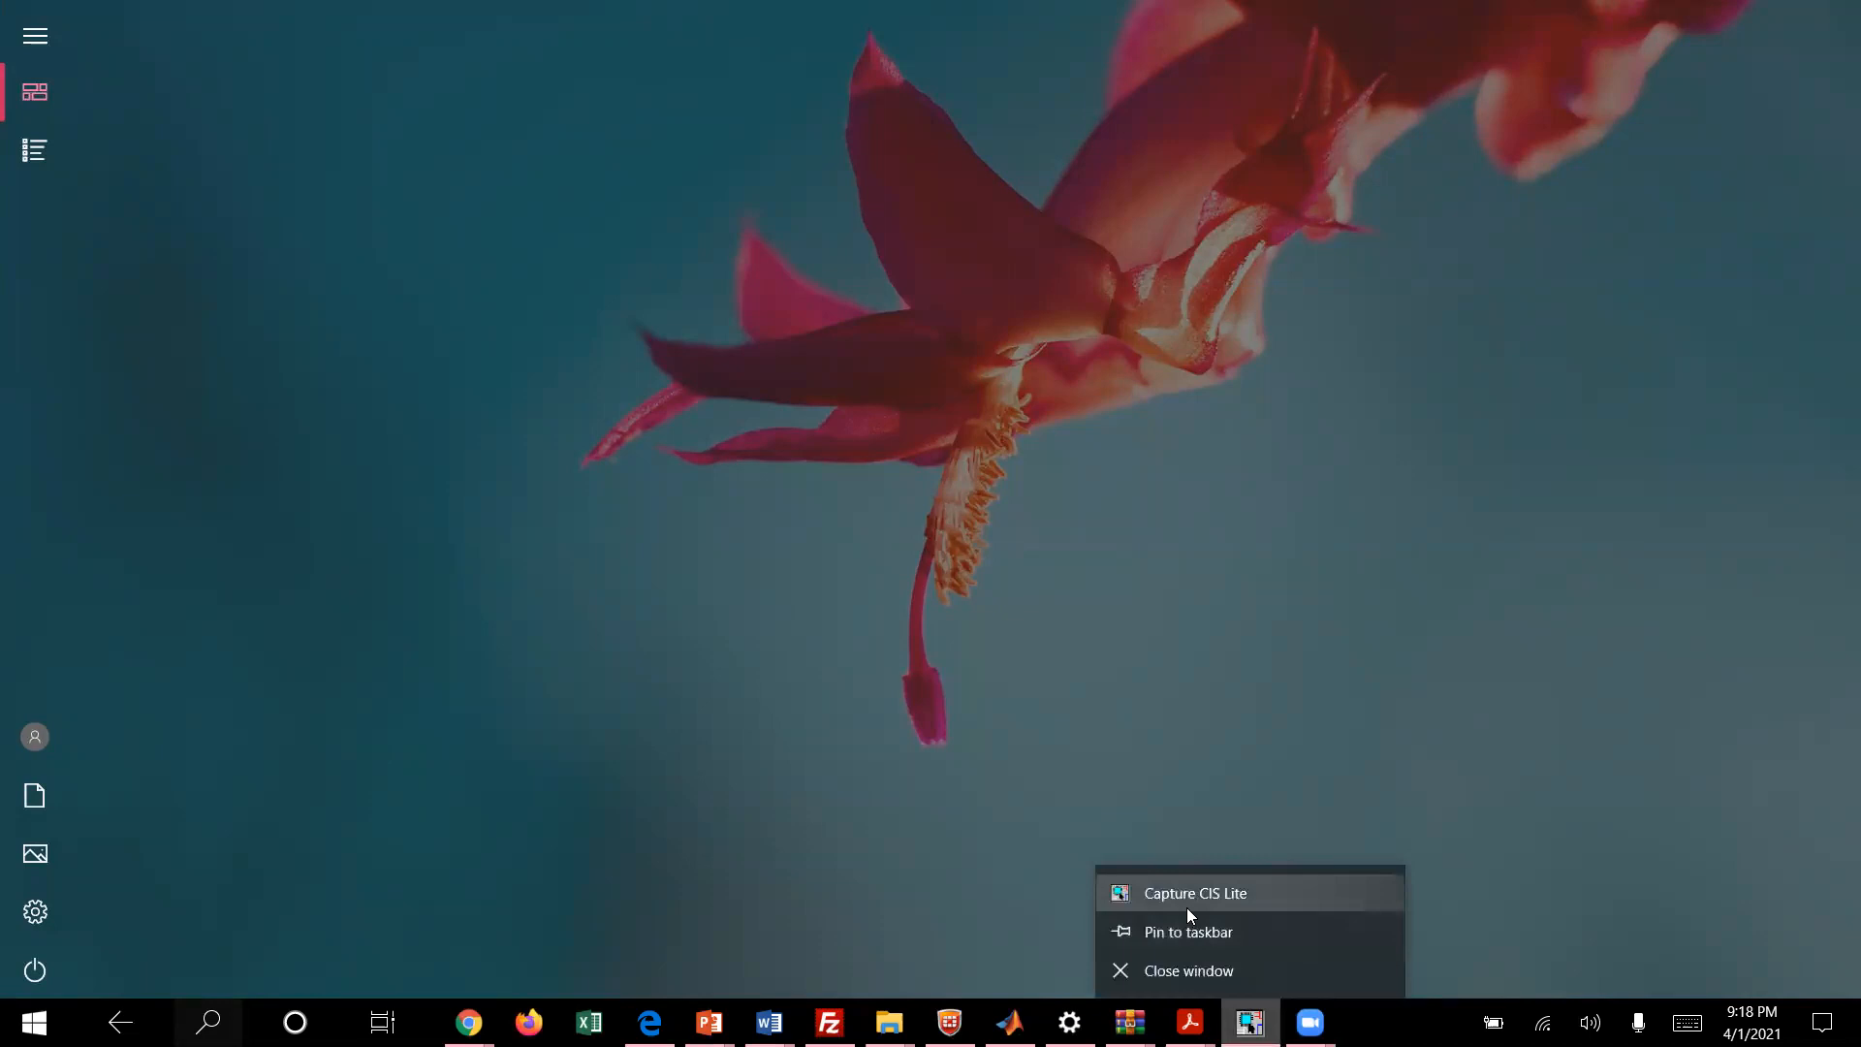
left_click(1190, 896)
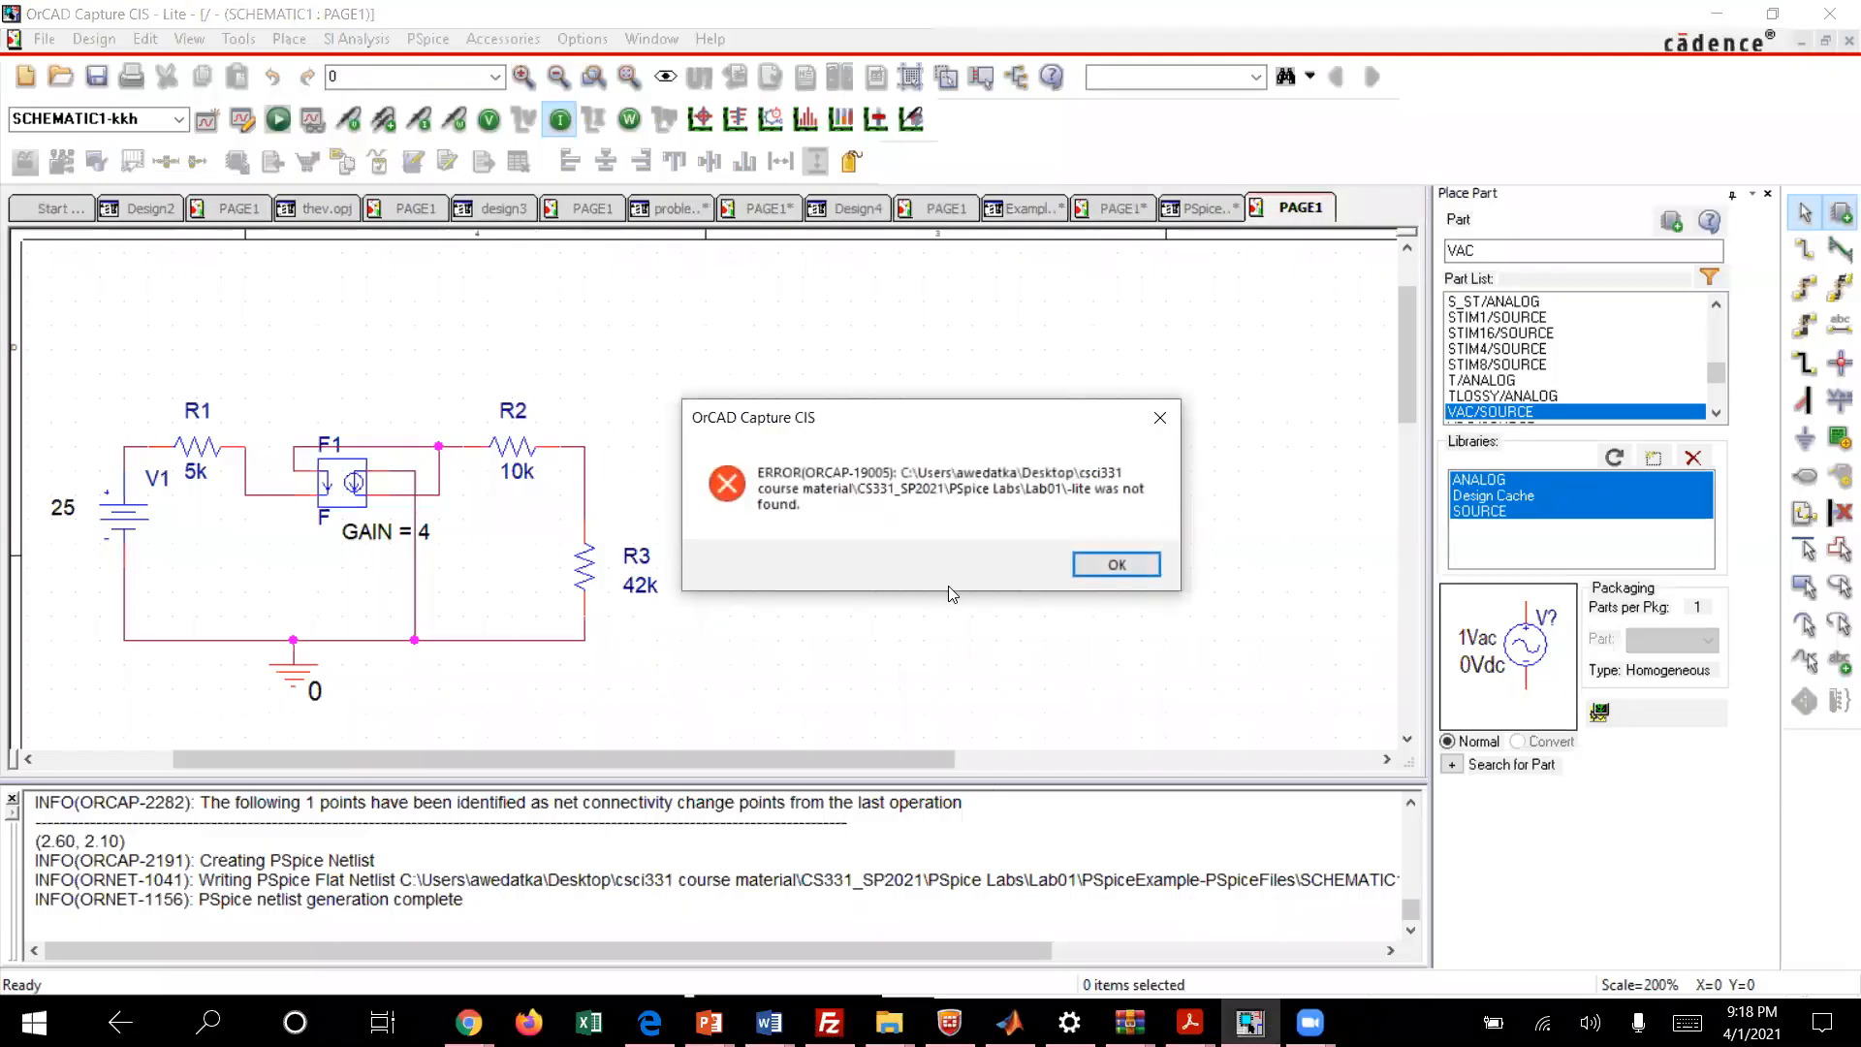
left_click(1116, 564)
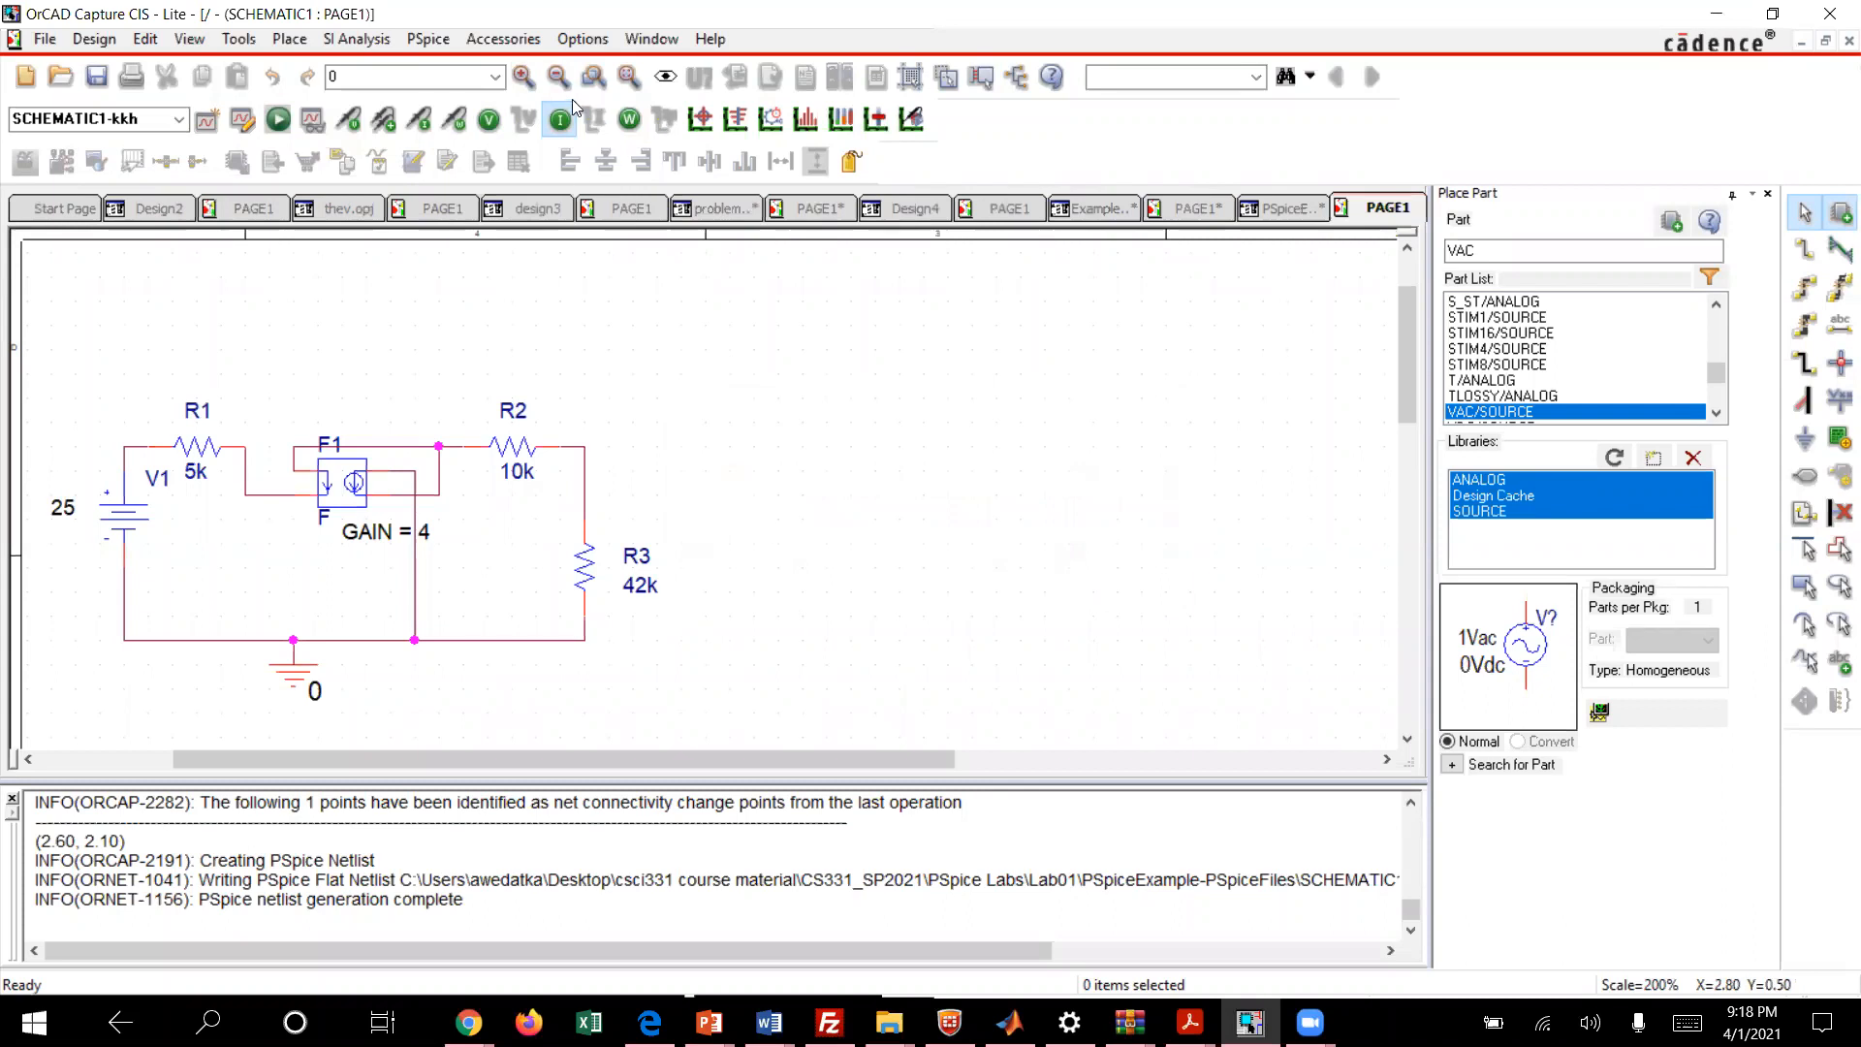
Step: Display the bias currents on the schematic and move the current labels of R2, R3 and R1 clear of the parts
left_click(559, 121)
left_click(558, 126)
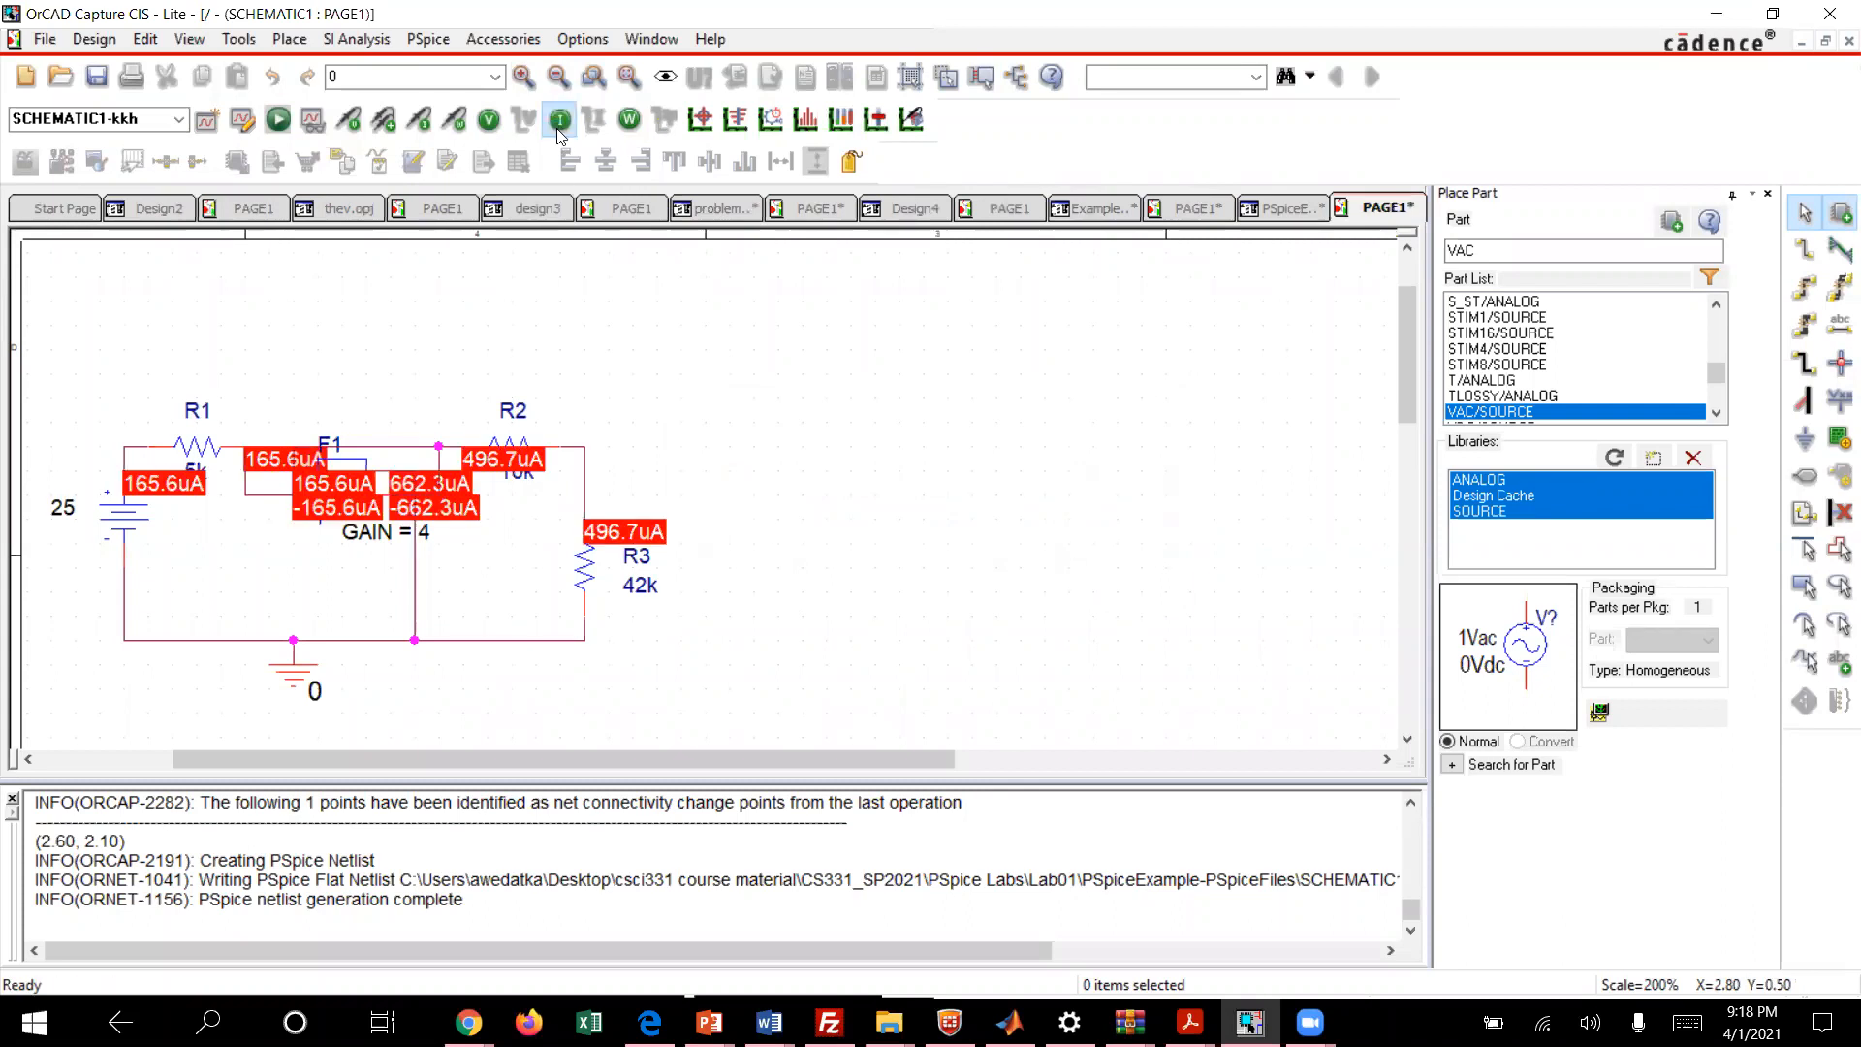
left_click_drag(475, 454, 523, 357)
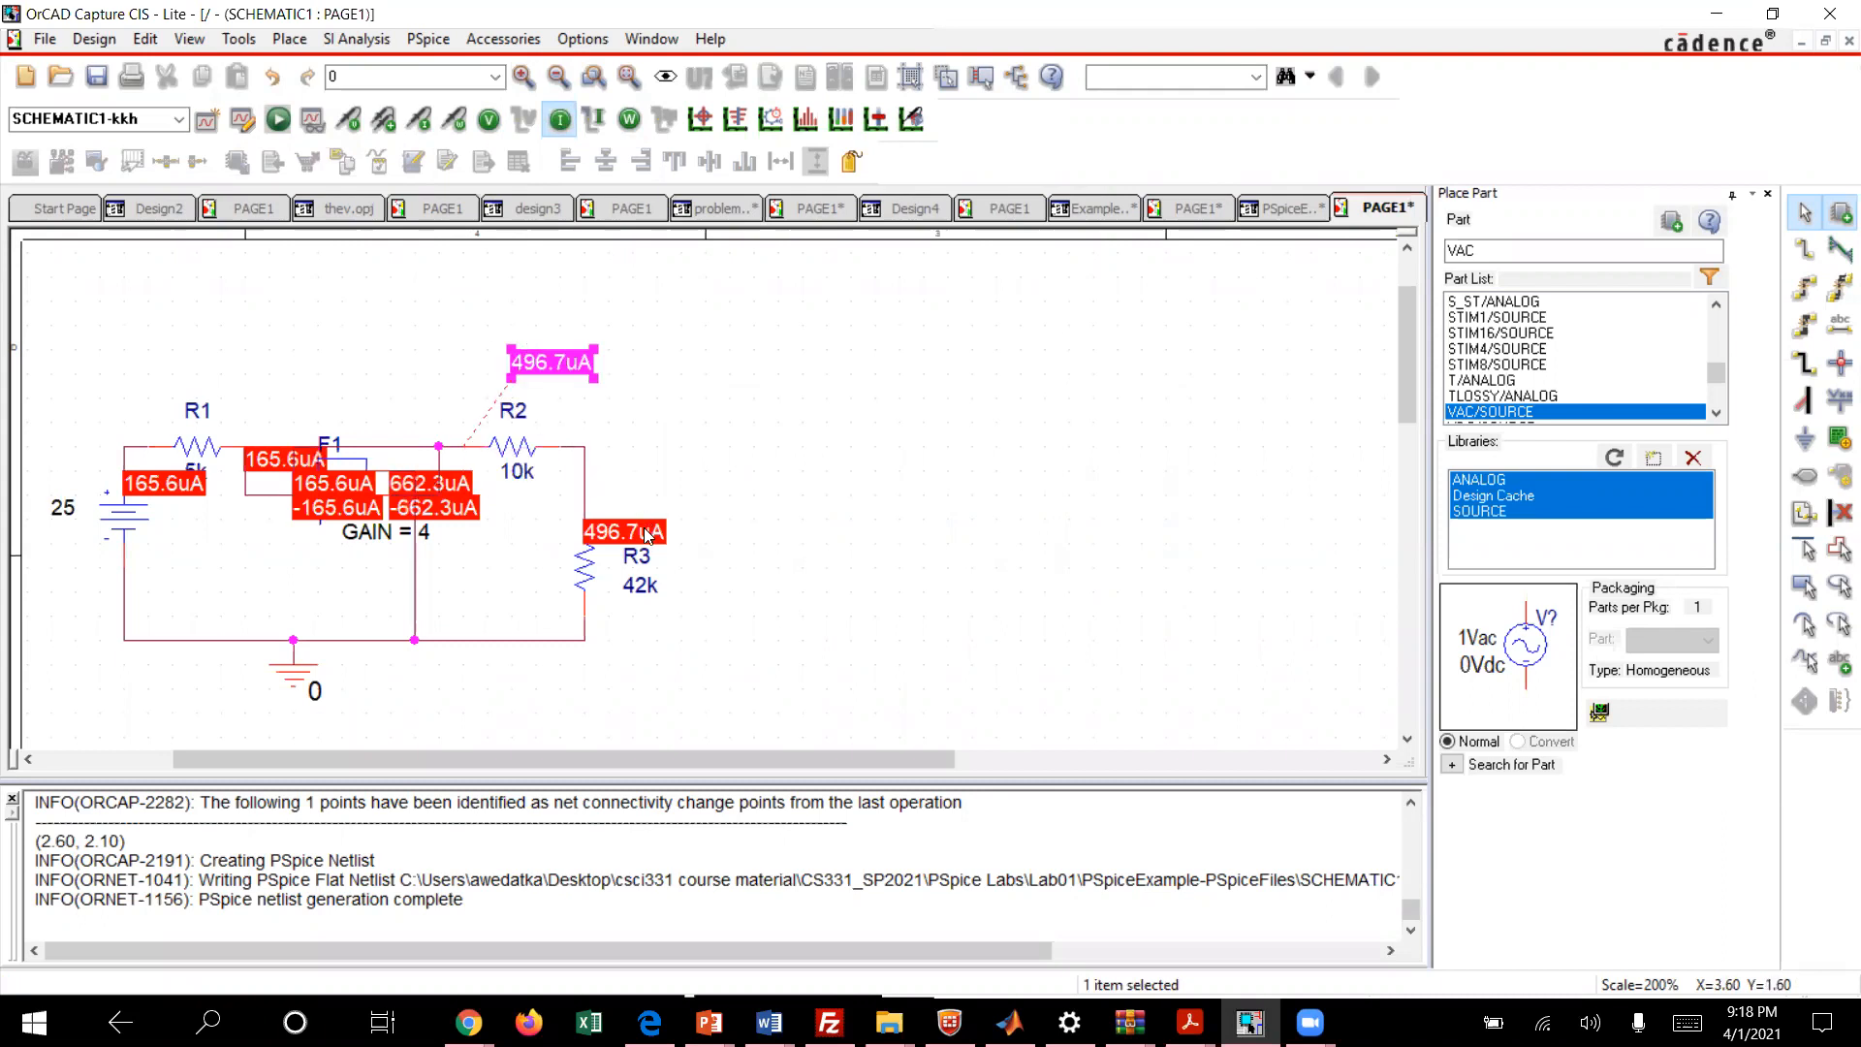
left_click_drag(625, 532, 723, 581)
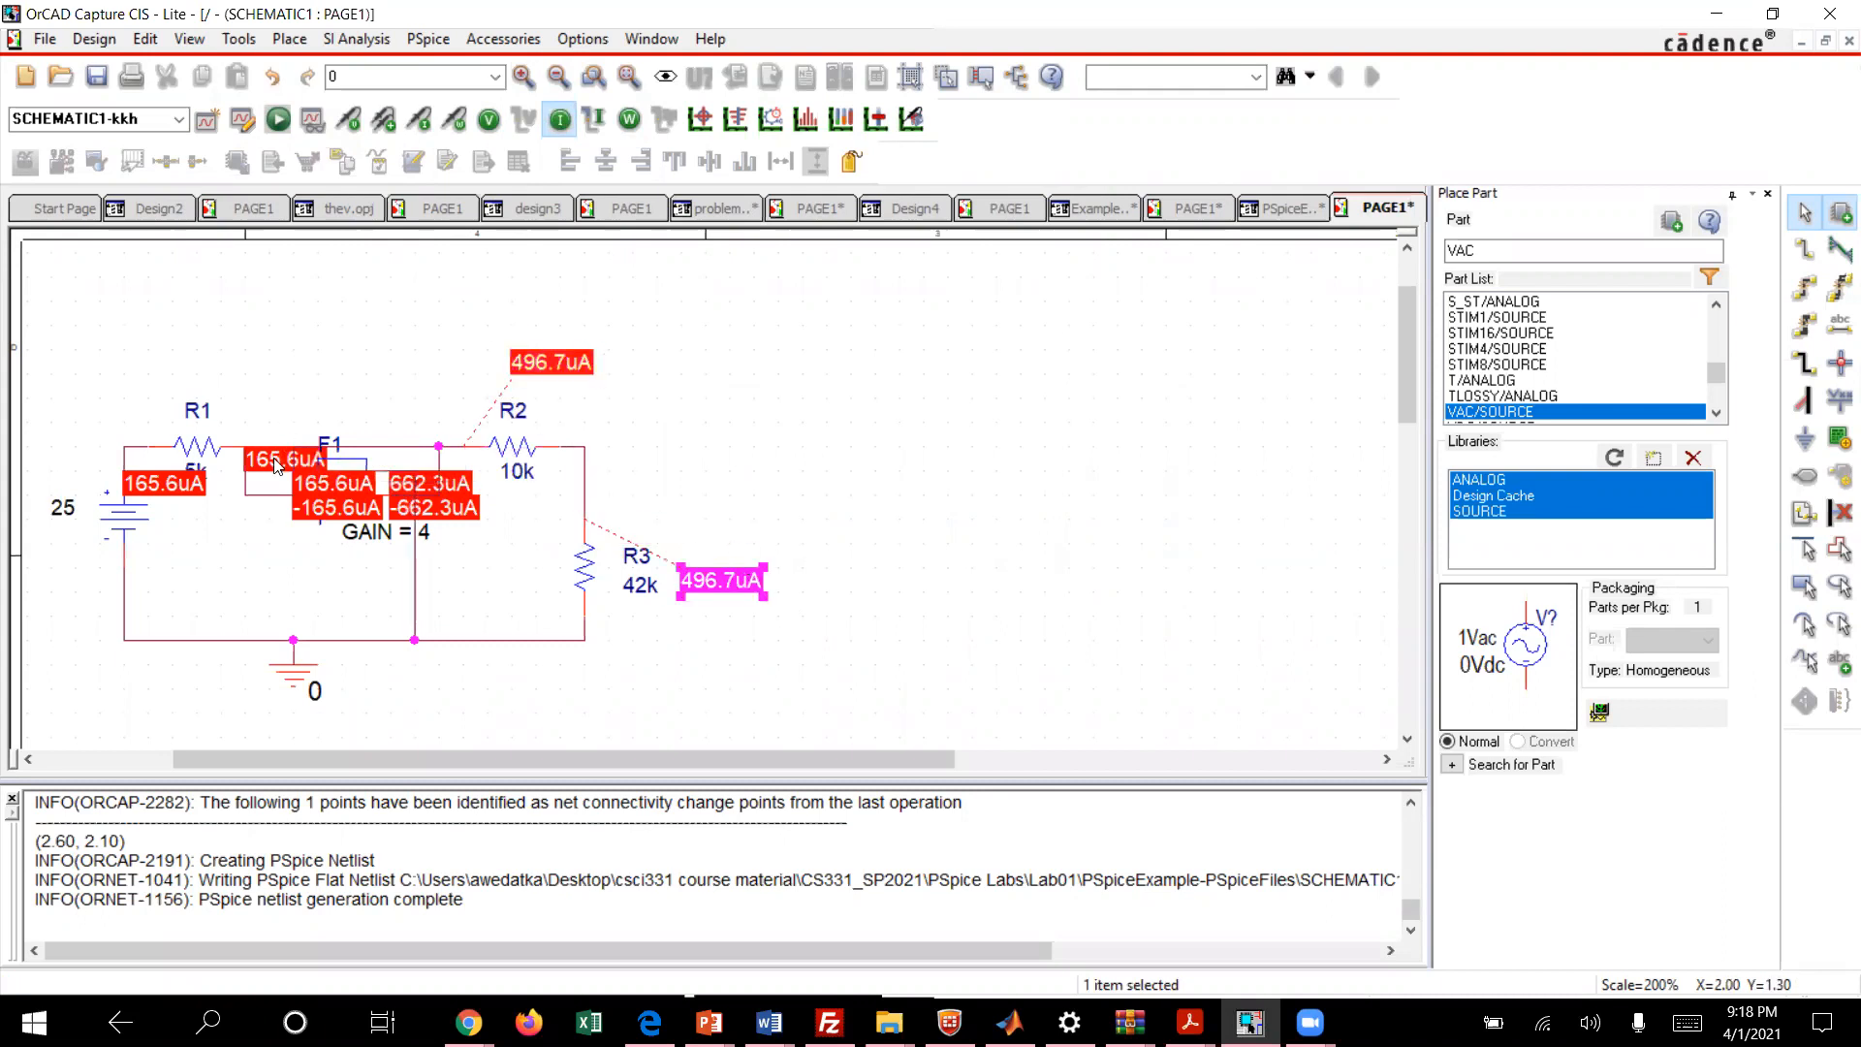
left_click_drag(283, 459, 283, 314)
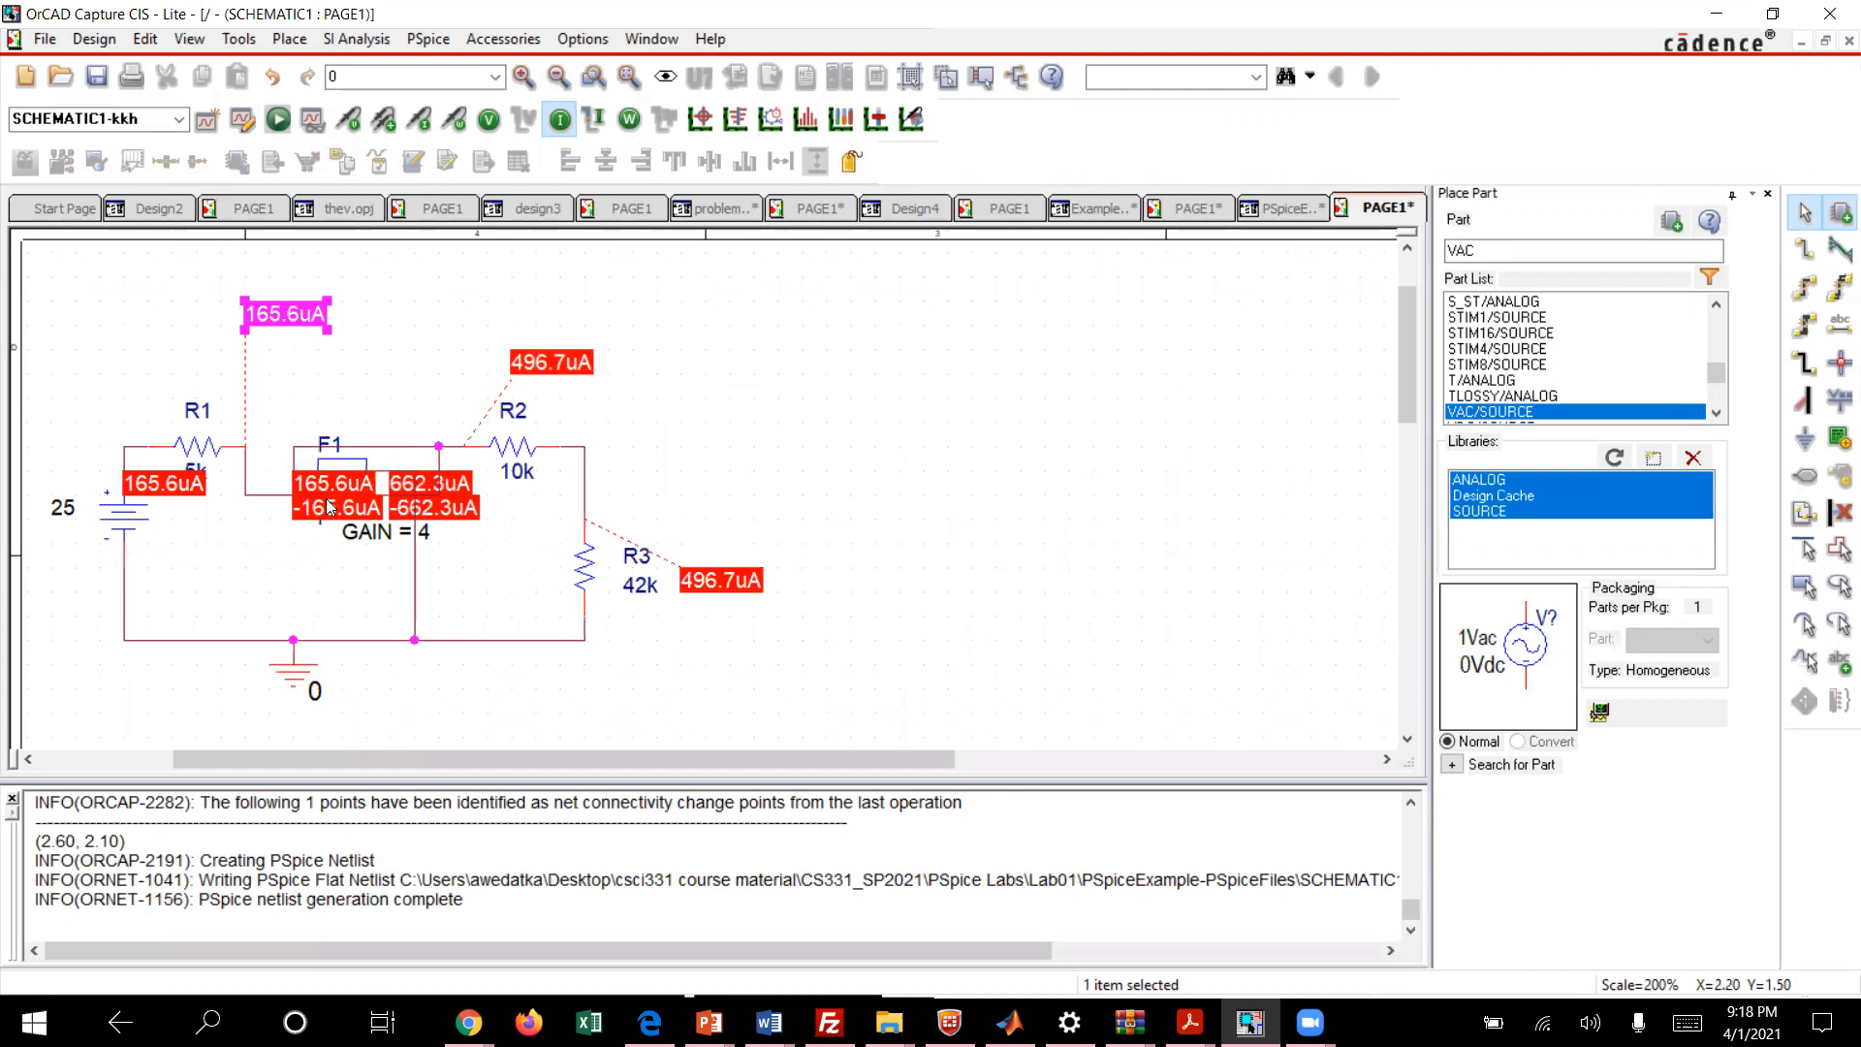
Step: Spread the four current labels of the controlled source F1 around the circuit, clear of its symbol and pins
left_click_drag(334, 507, 193, 701)
left_click_drag(429, 505, 496, 706)
left_click_drag(452, 486, 525, 559)
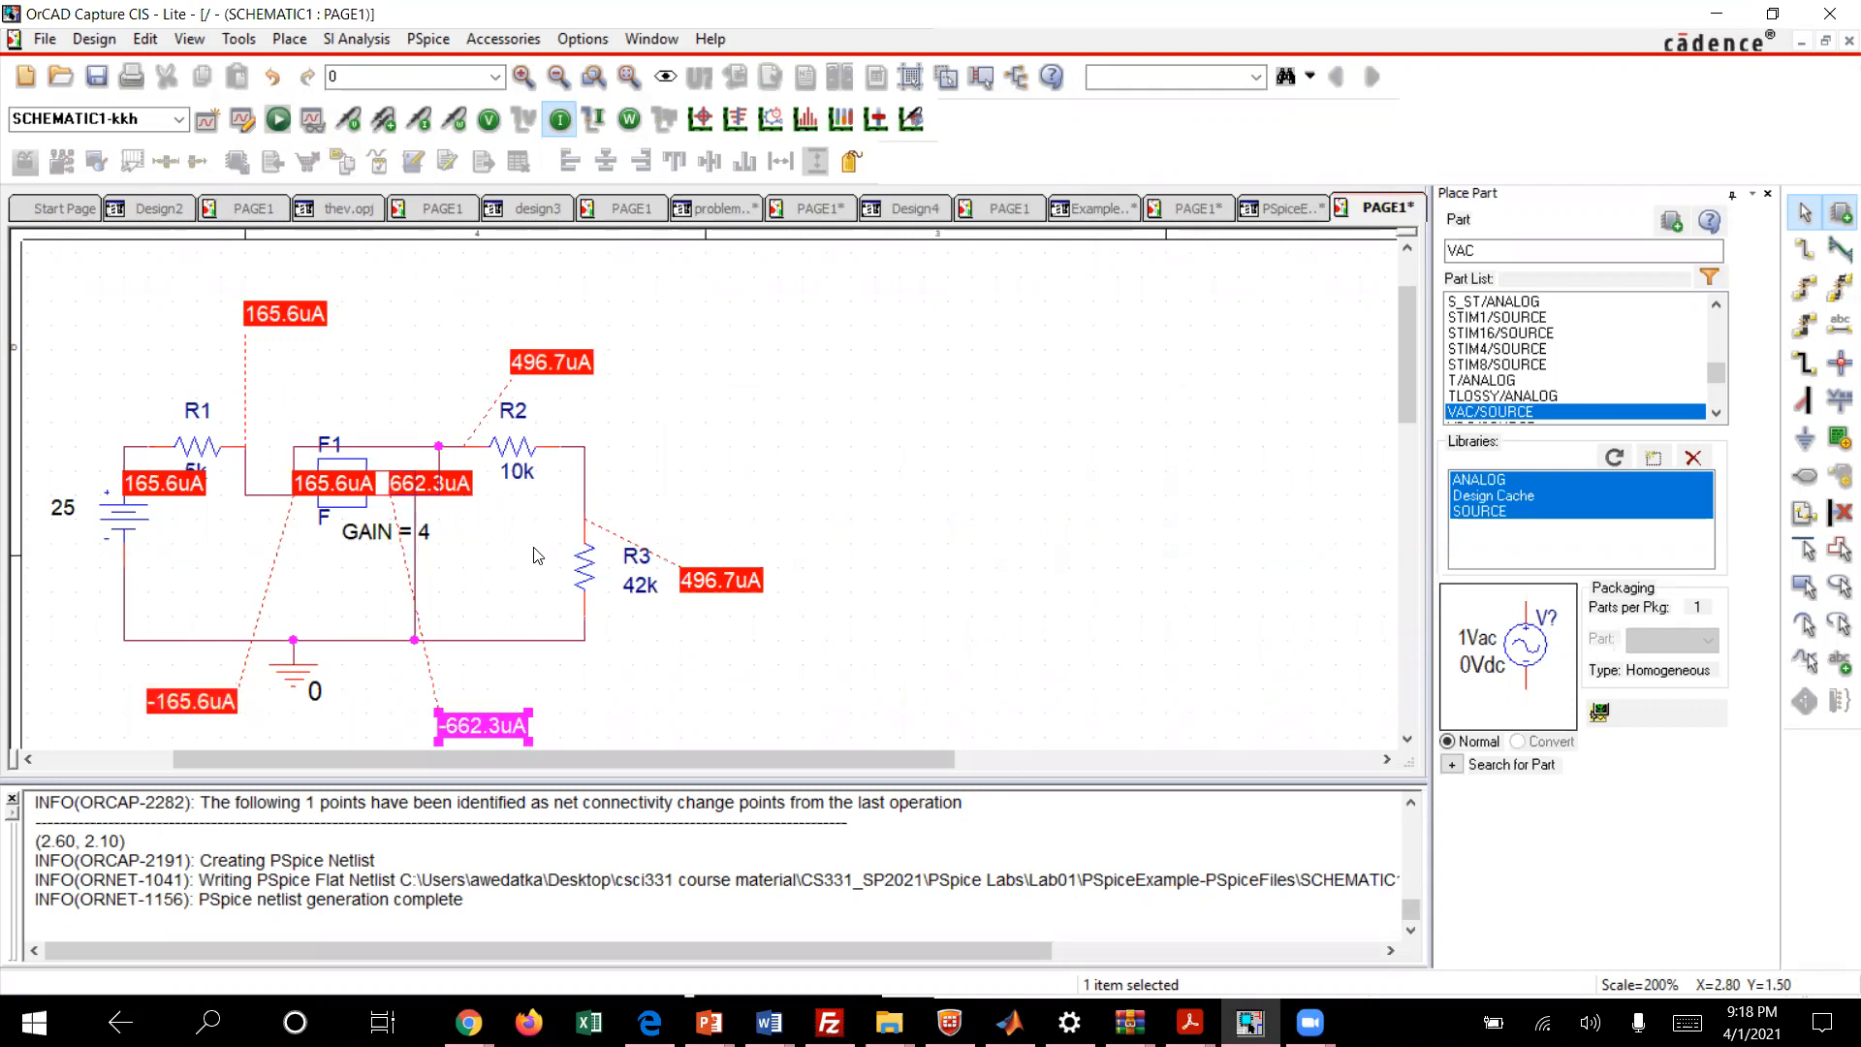
left_click_drag(320, 493, 369, 371)
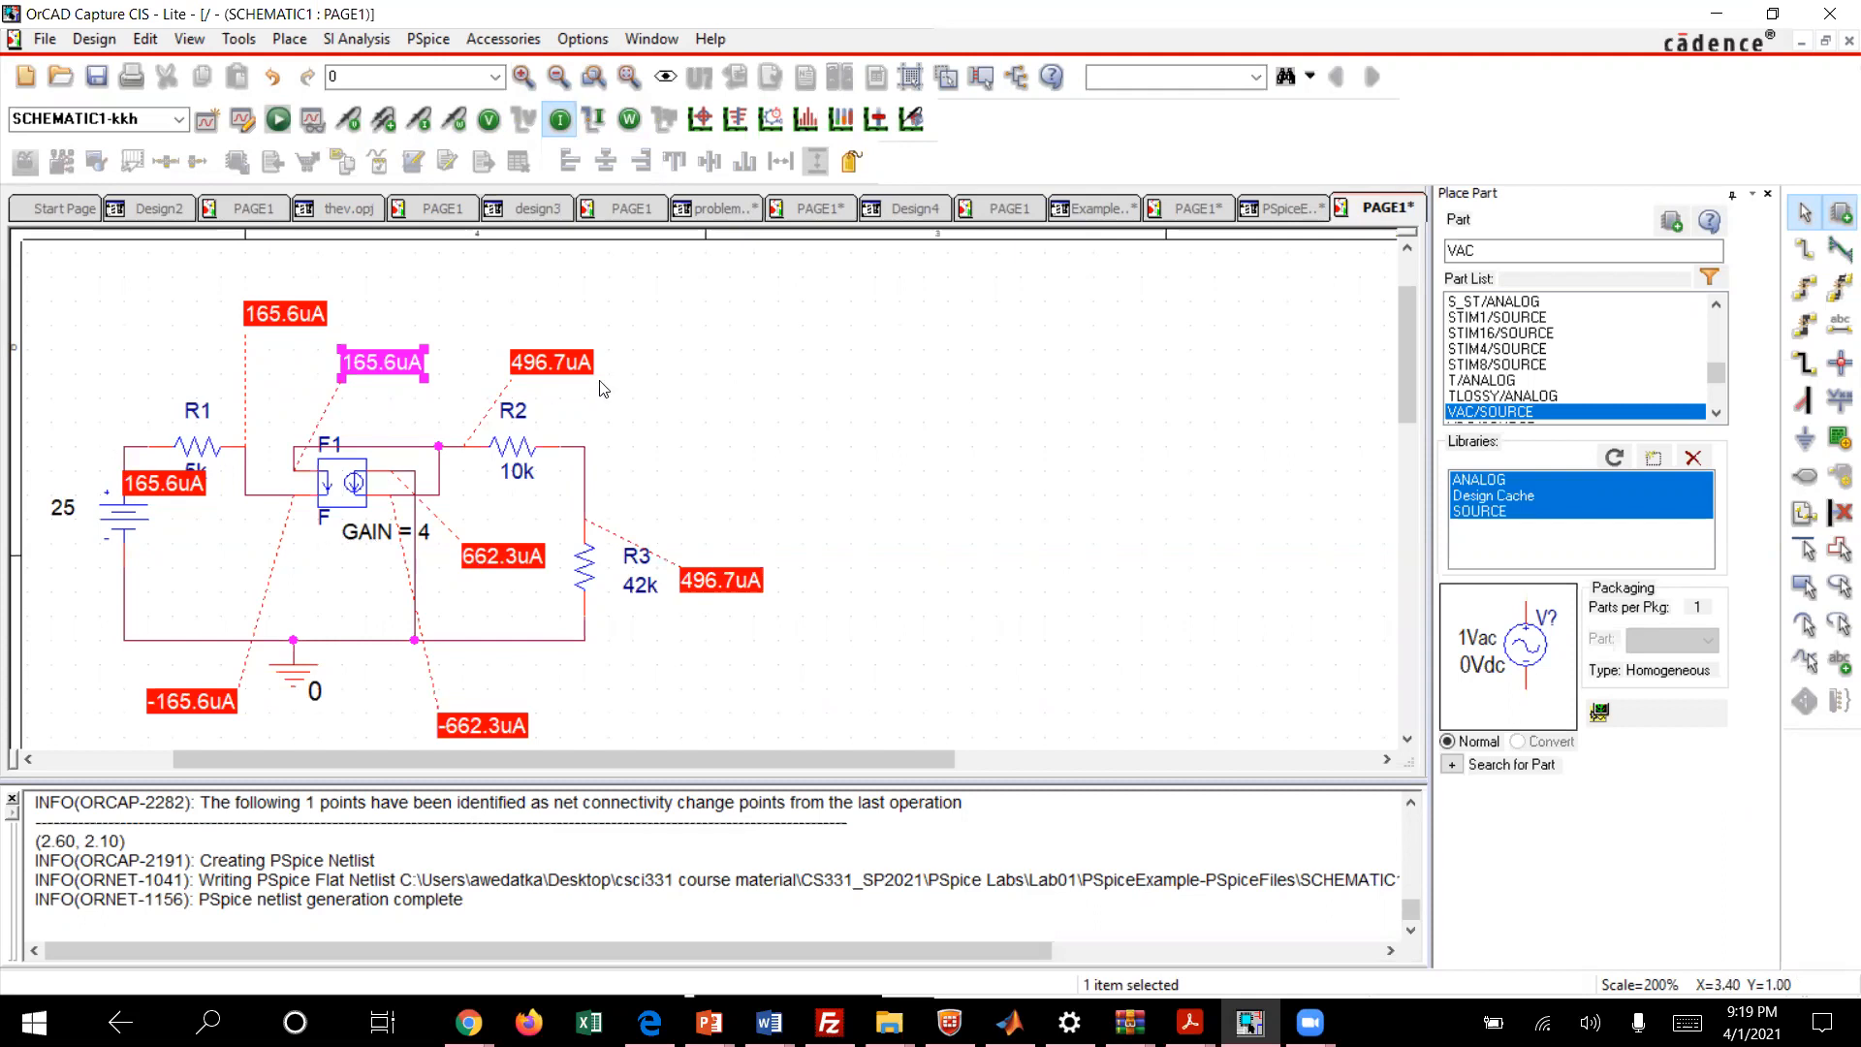
Step: Open the schematic page of design3 and set the DC value of source V1 to 25
left_click(621, 209)
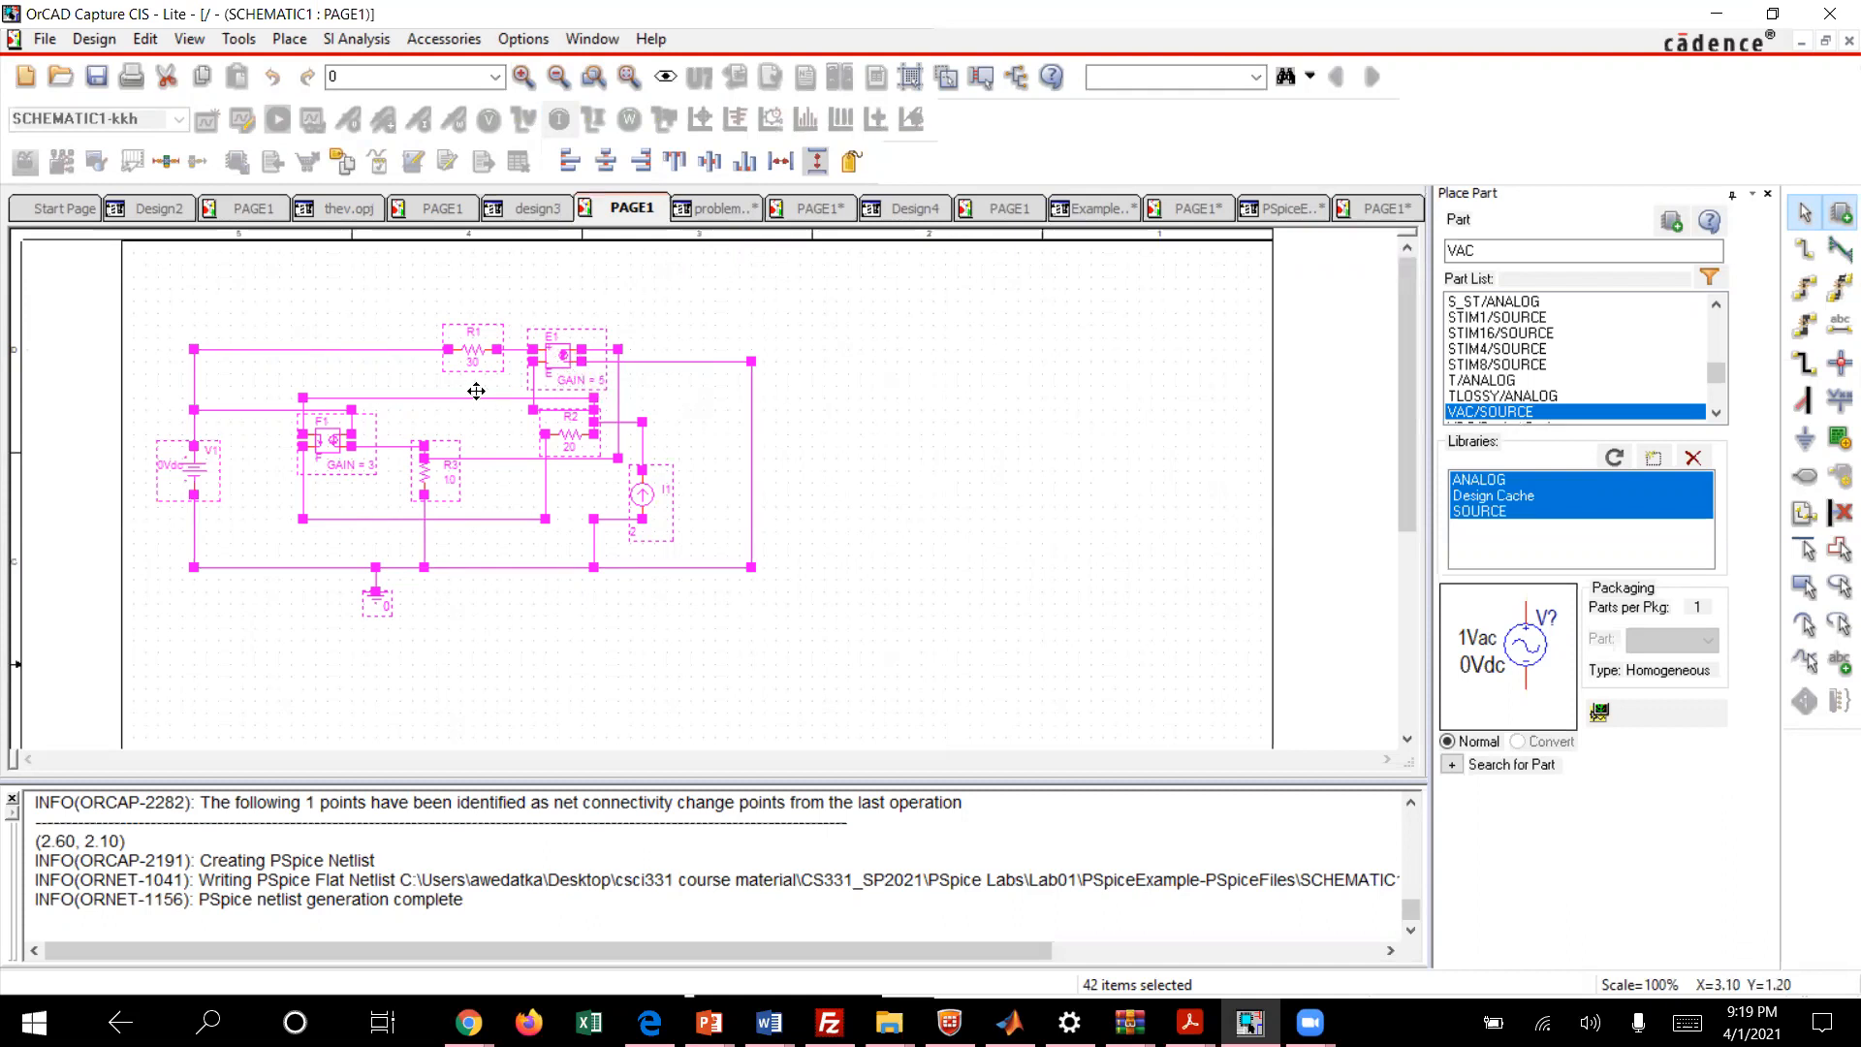
left_click(523, 75)
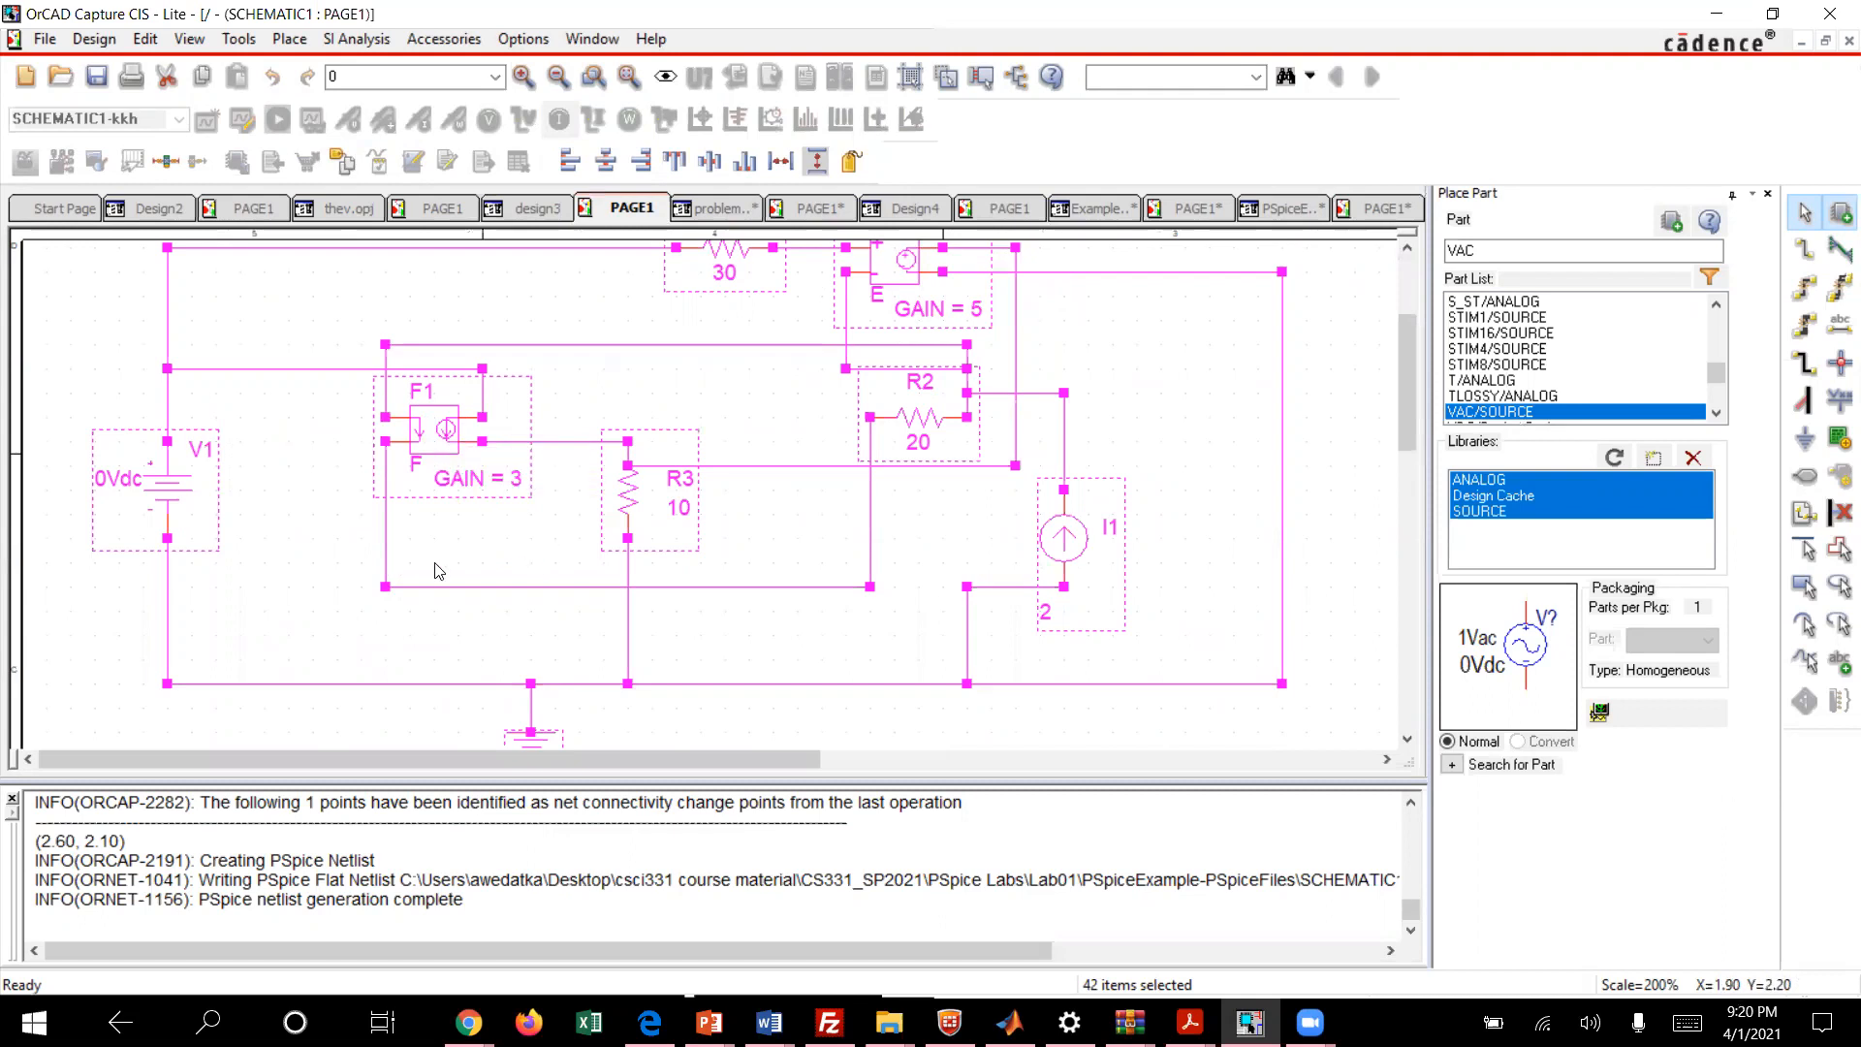
double_click(109, 481)
type("25")
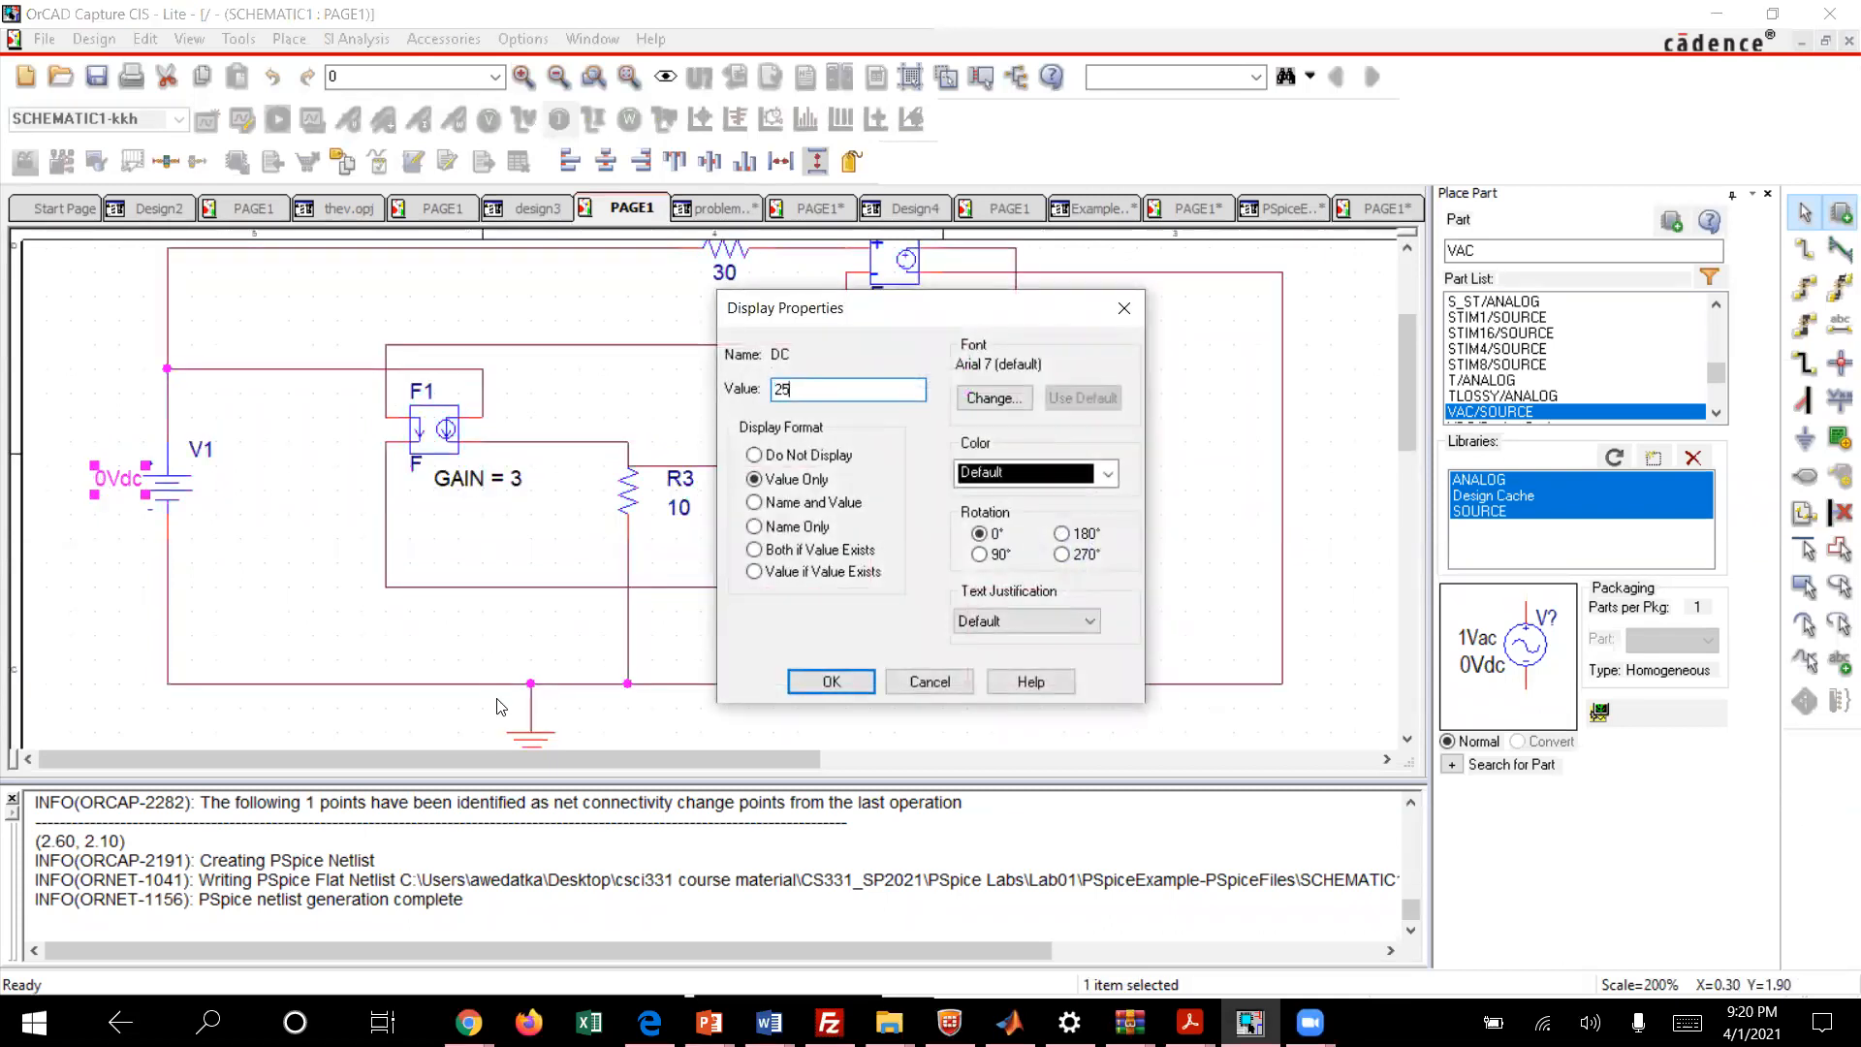
left_click(826, 682)
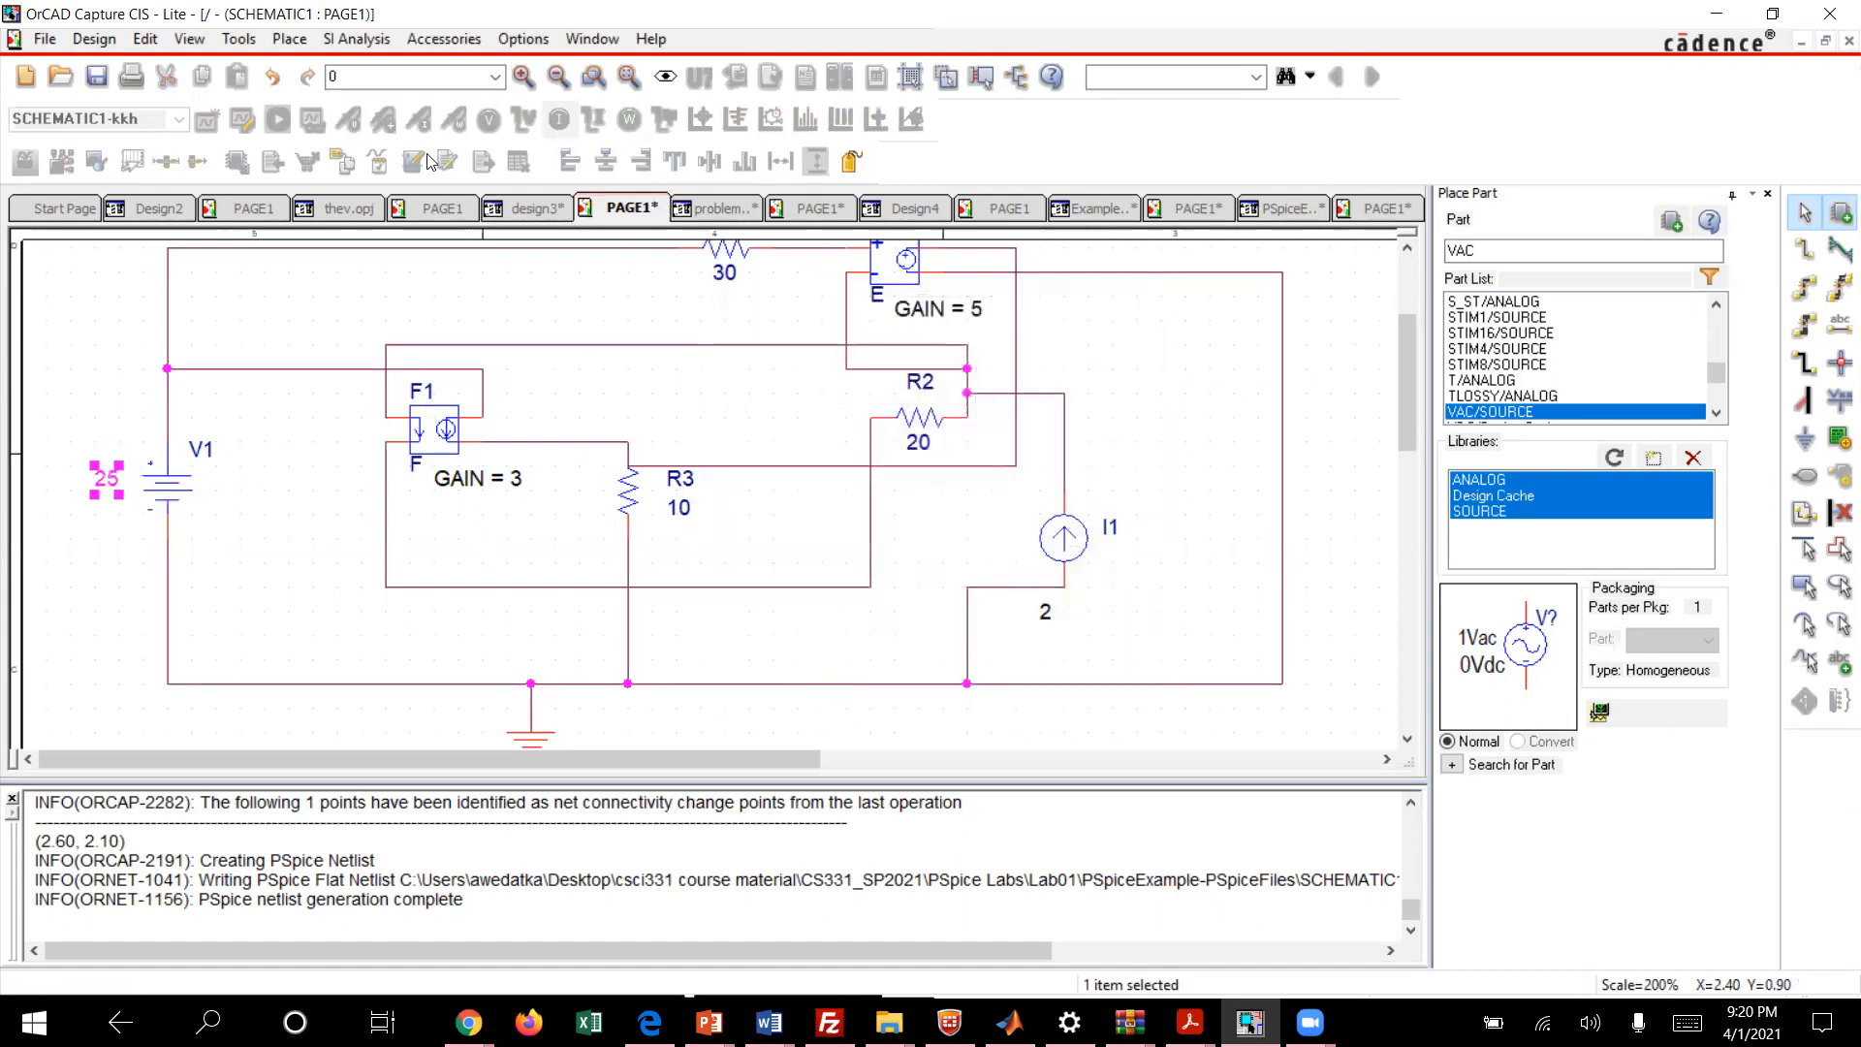
left_click(66, 524)
scroll(49, 393, "up", 1)
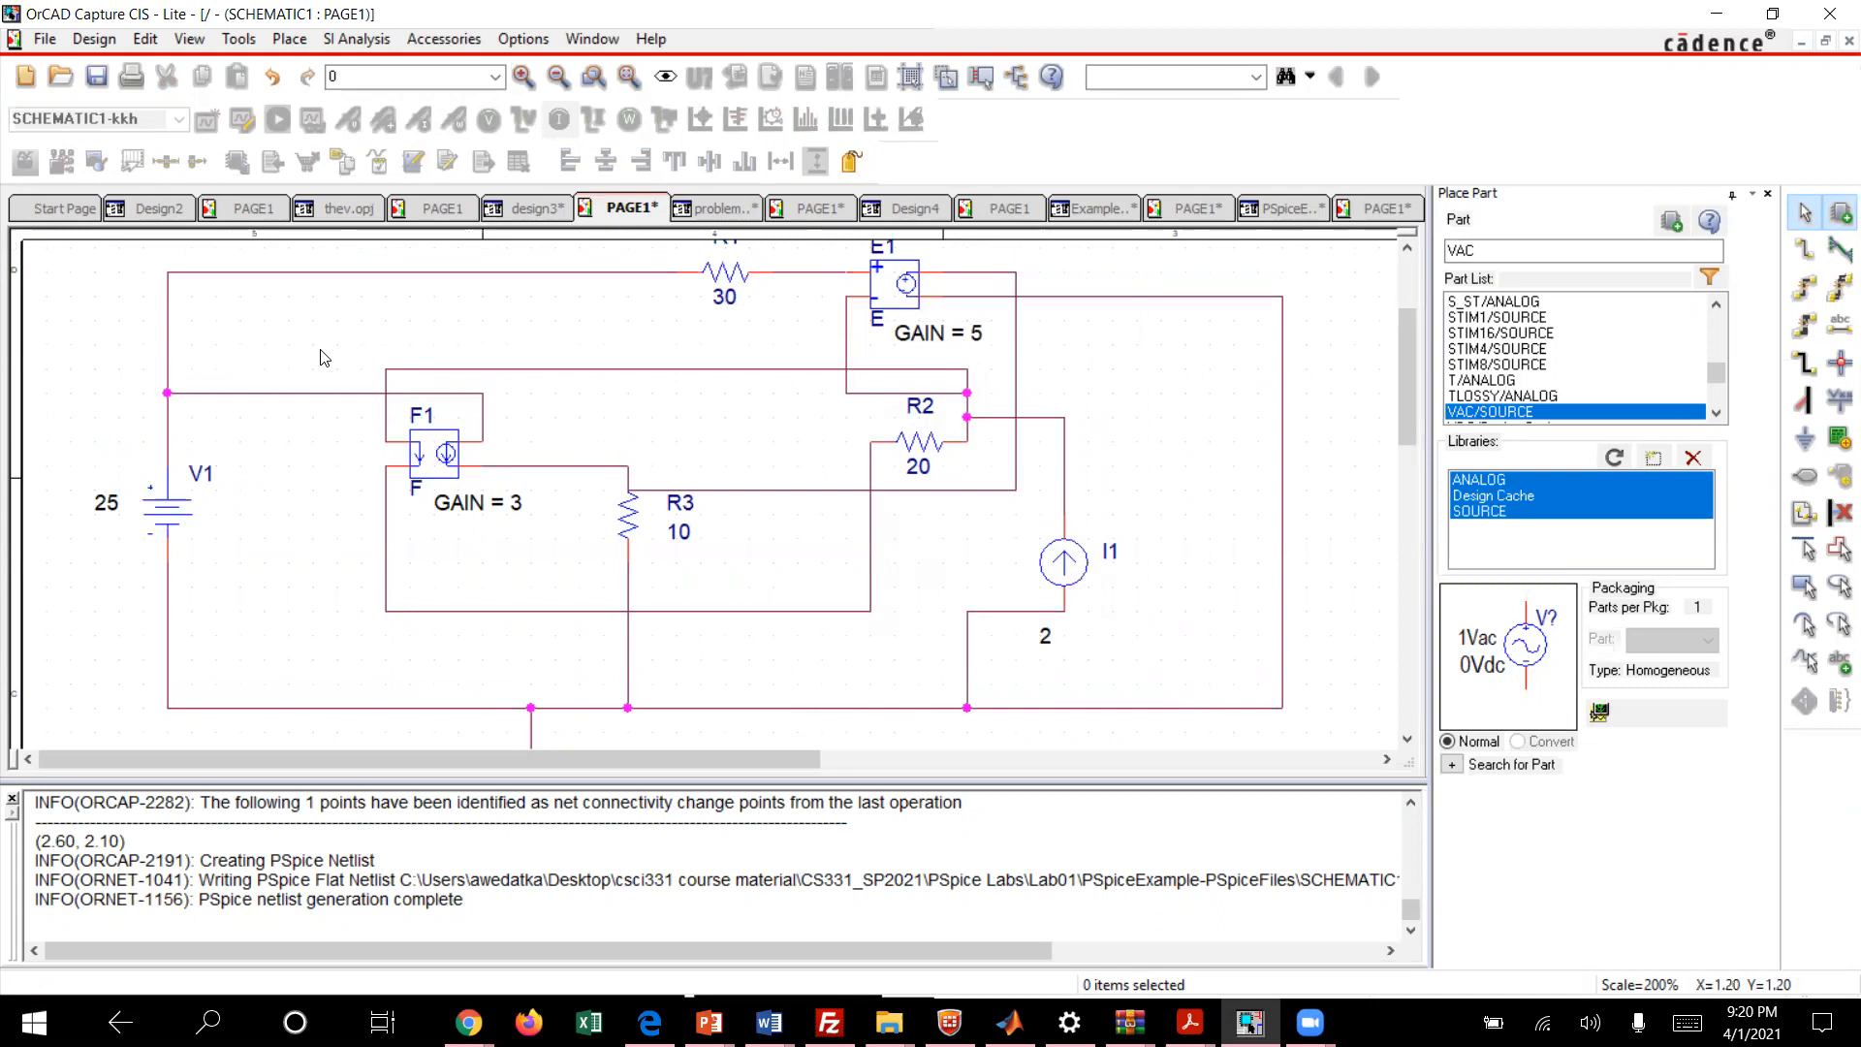
Step: Look over the design3 circuit and compare it with the other open schematic pages, including the simulated thev circuit
scroll(323, 358, "down", 1)
scroll(322, 358, "up", 1)
left_click(555, 78)
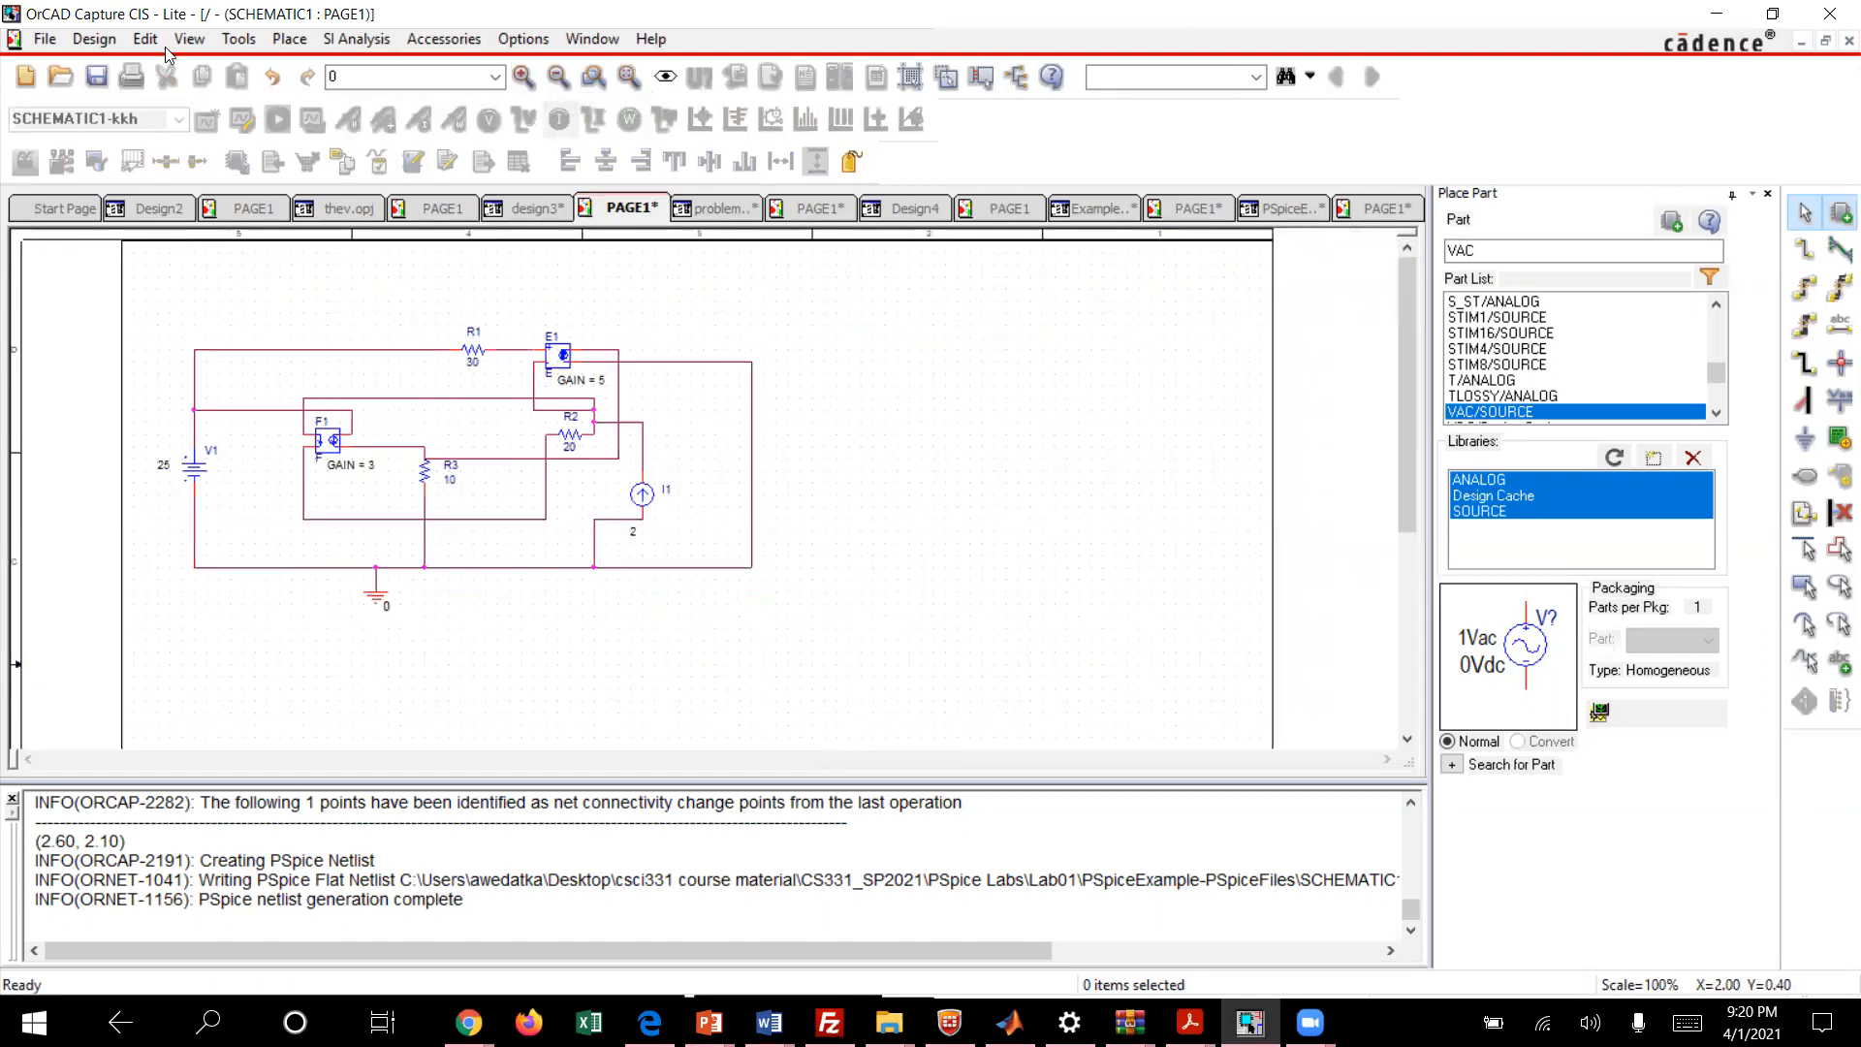
left_click(195, 345)
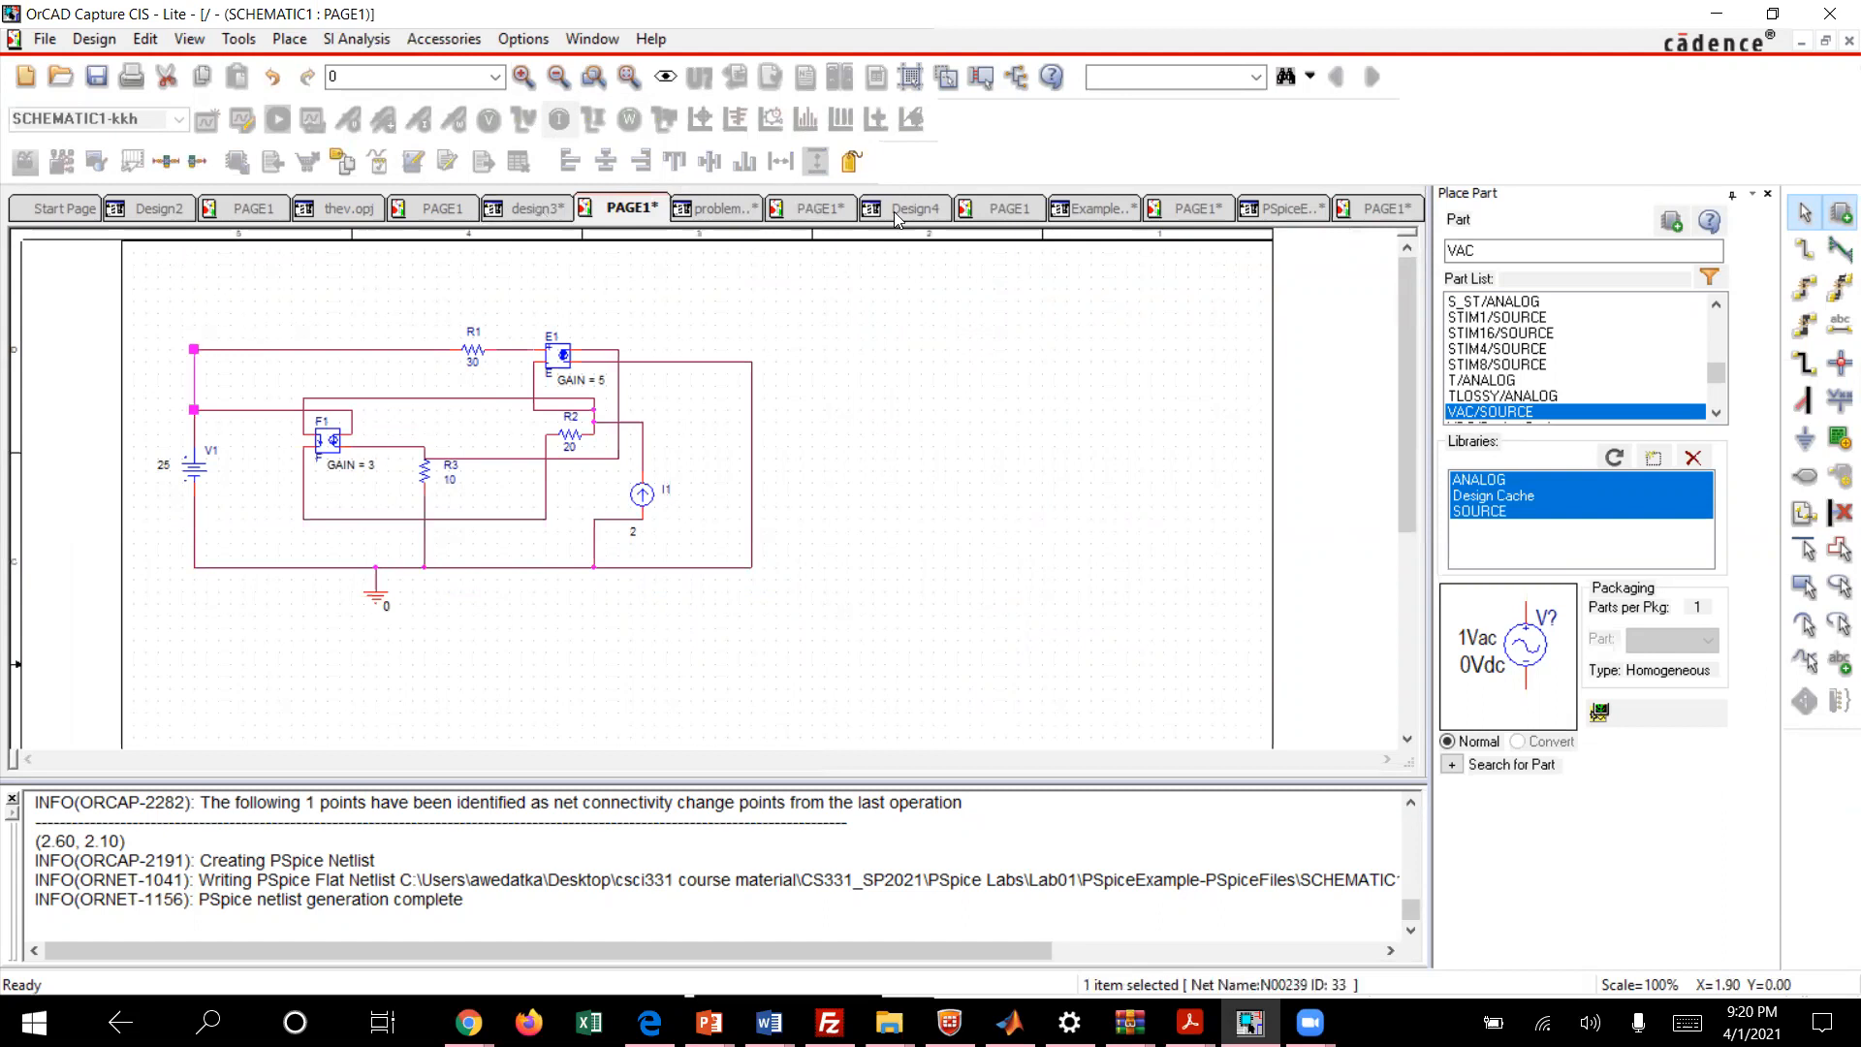
left_click(974, 211)
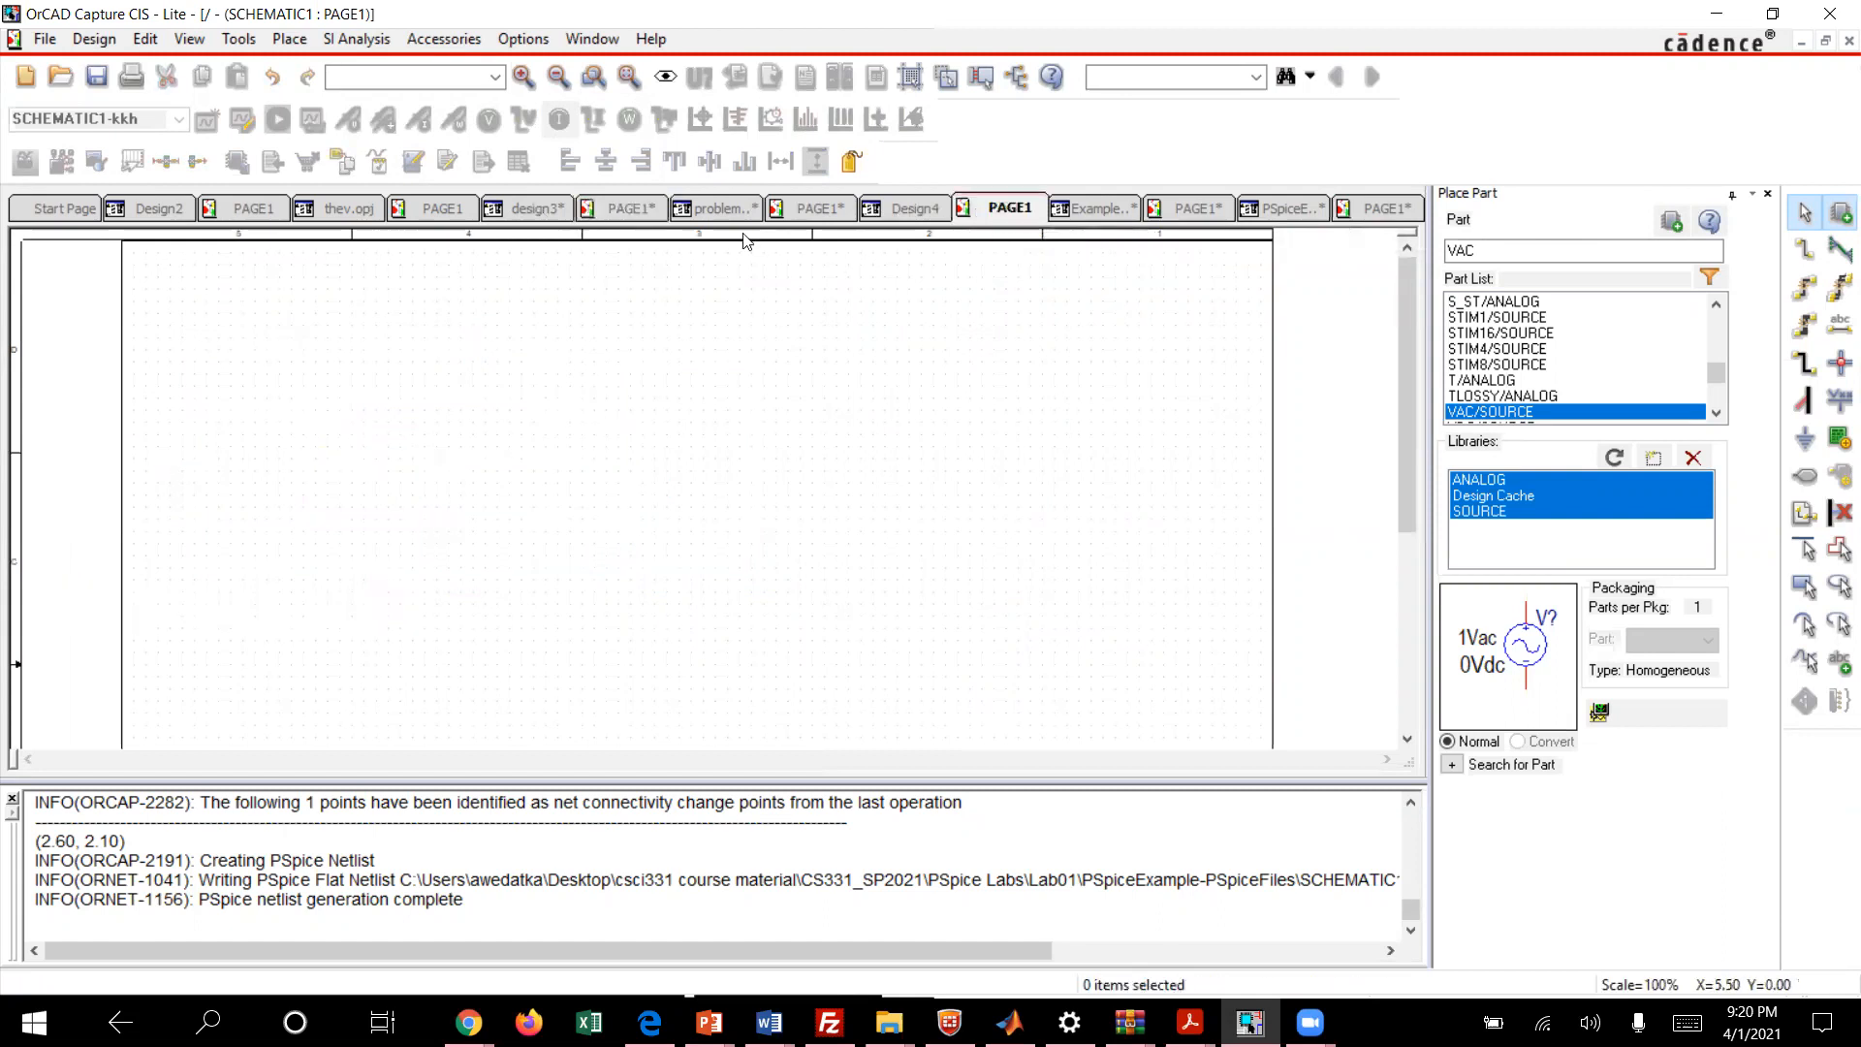
left_click(613, 204)
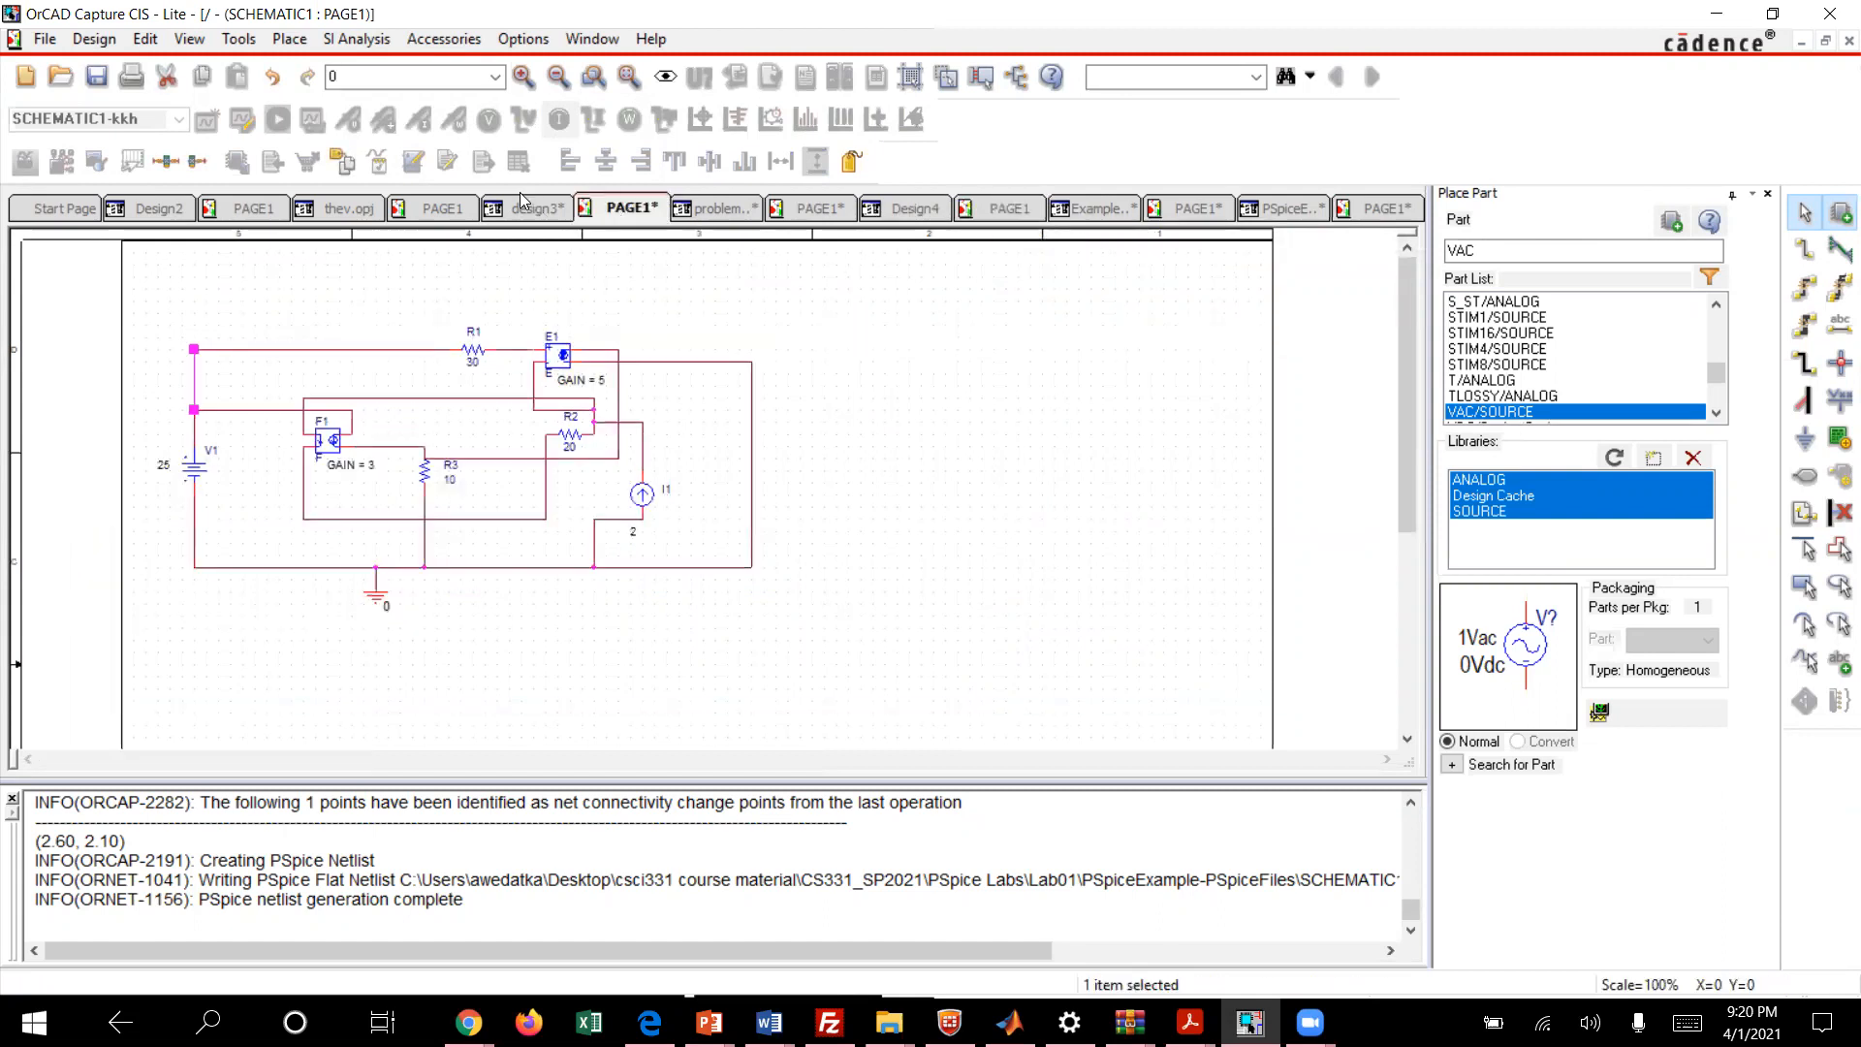
left_click(438, 212)
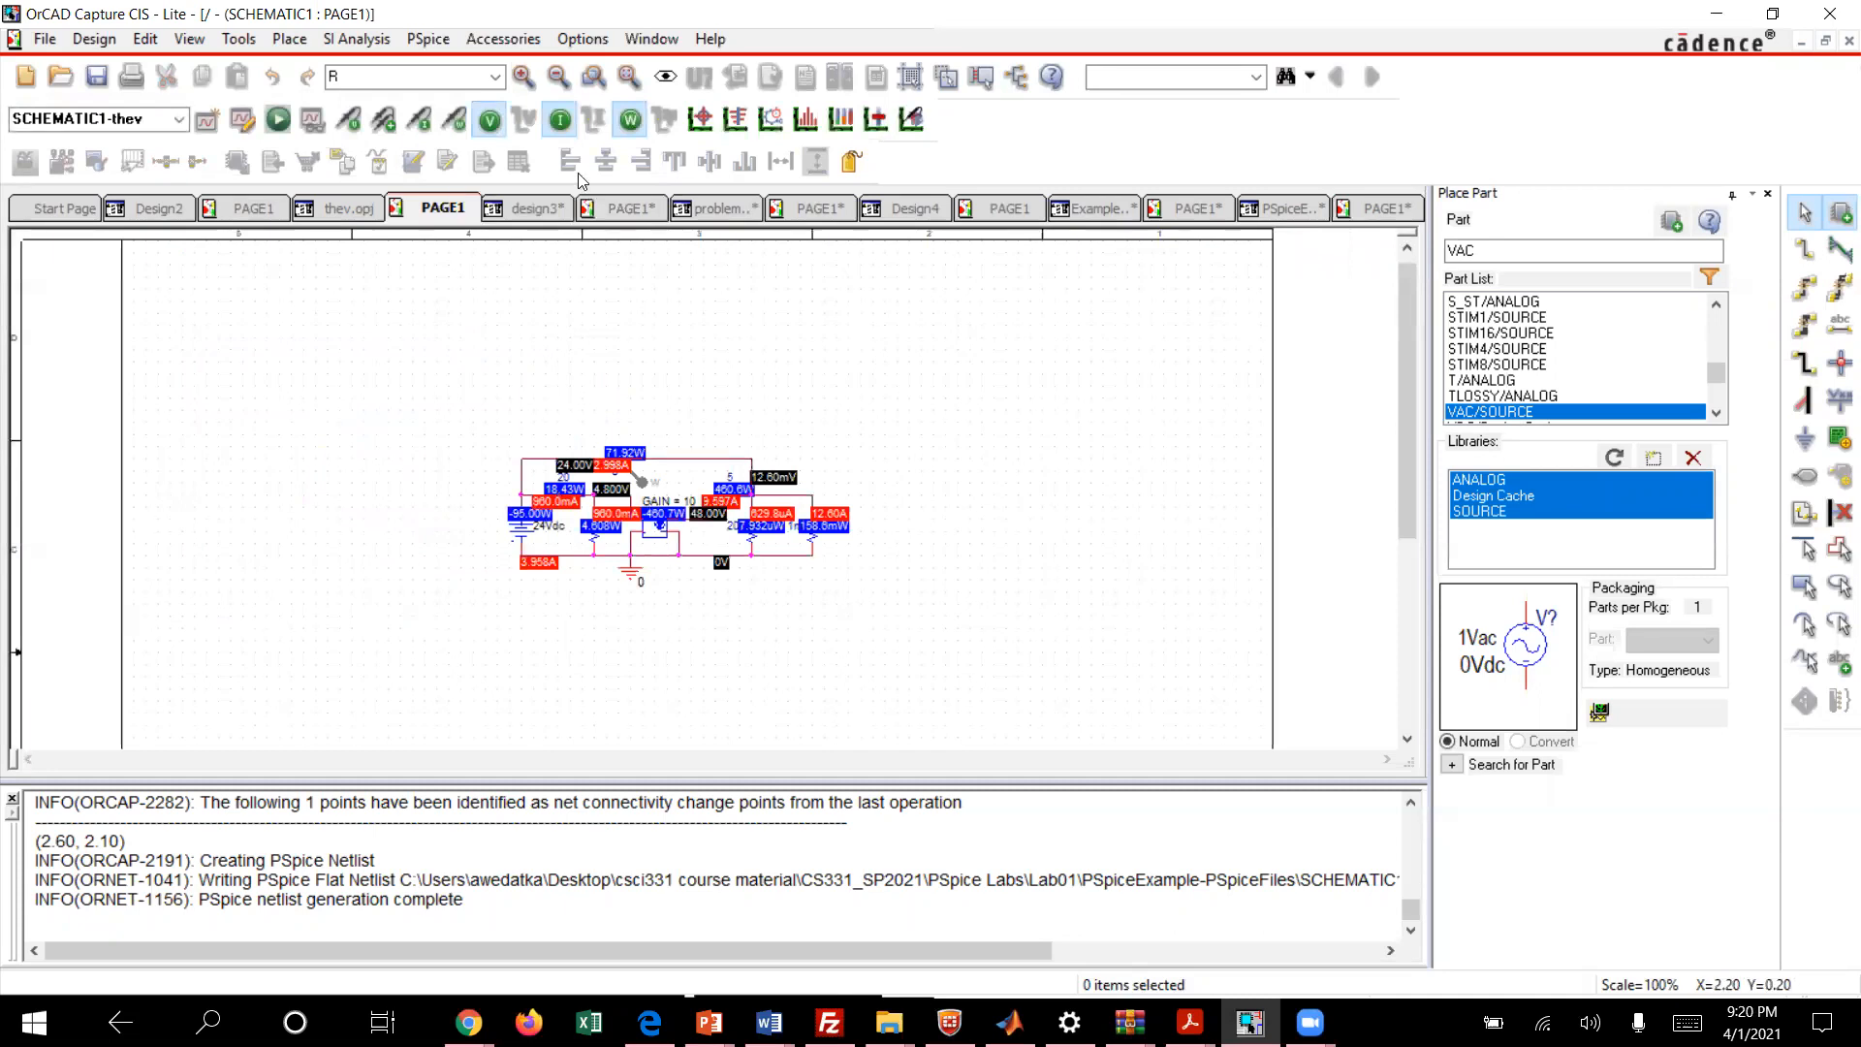
left_click(523, 76)
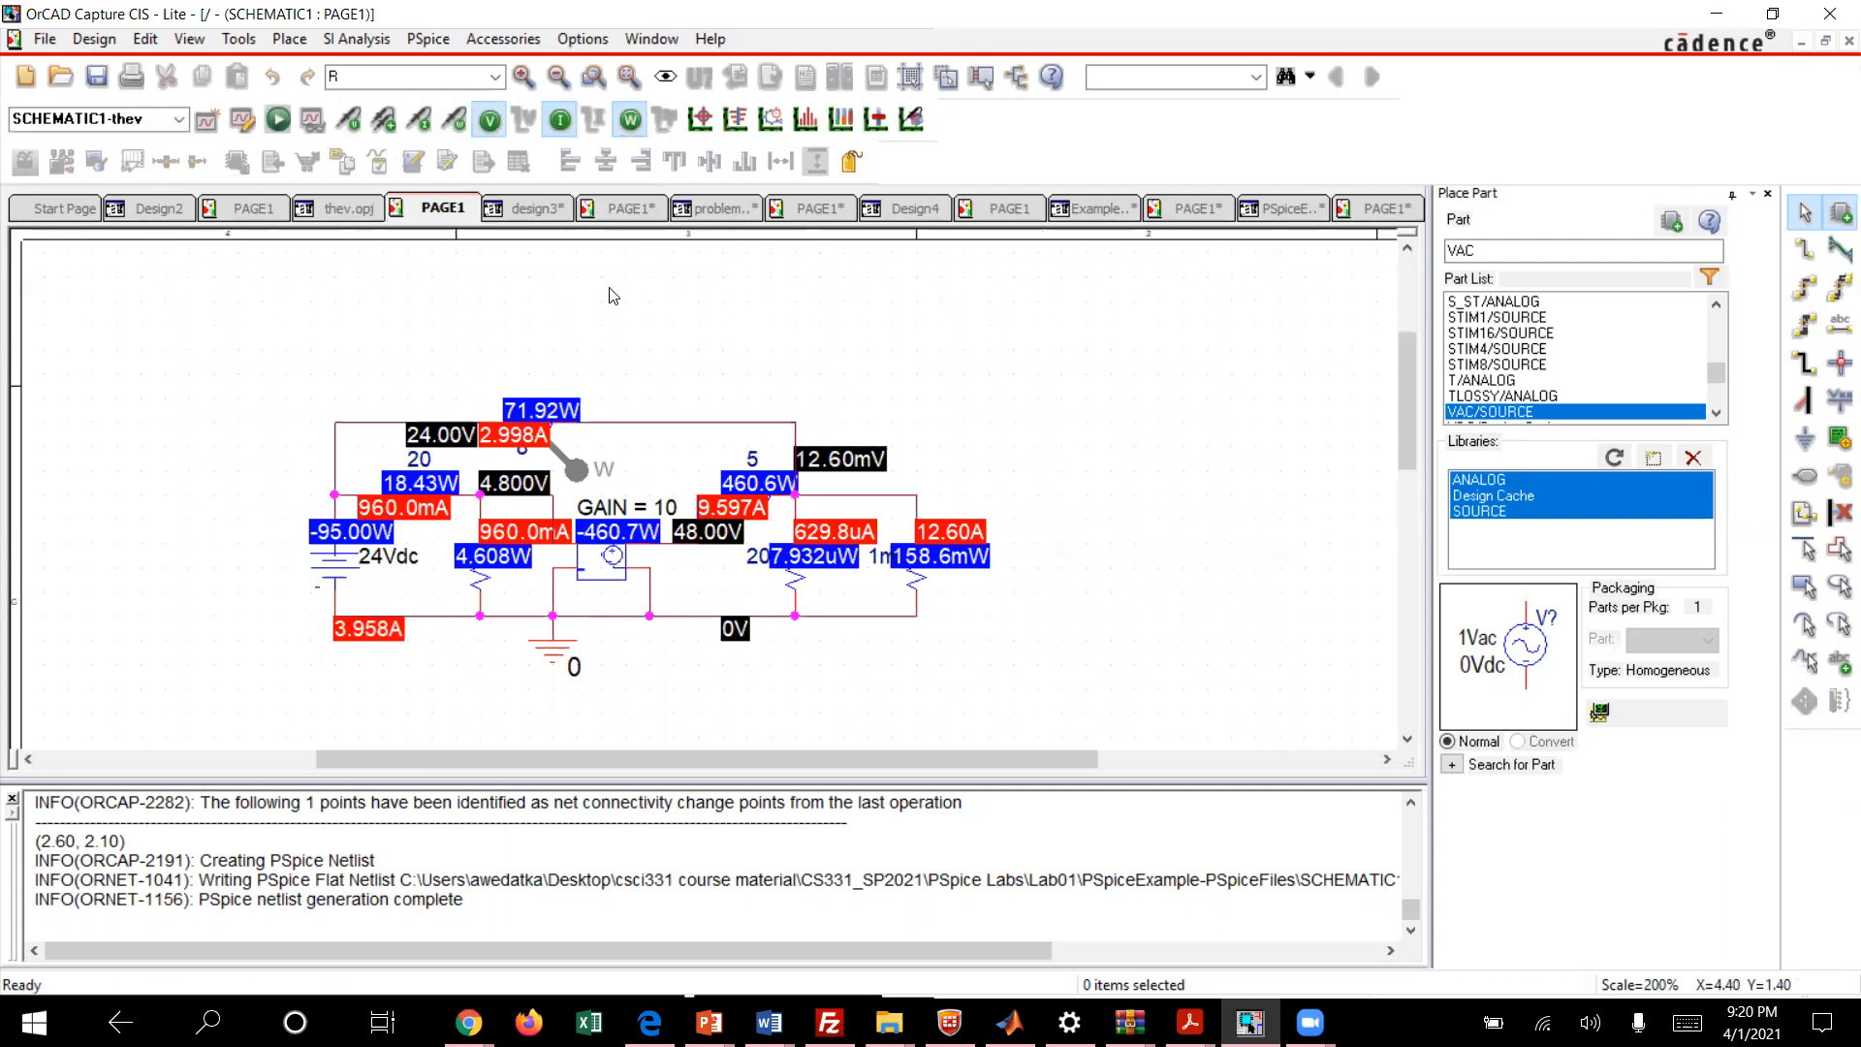
left_click(620, 210)
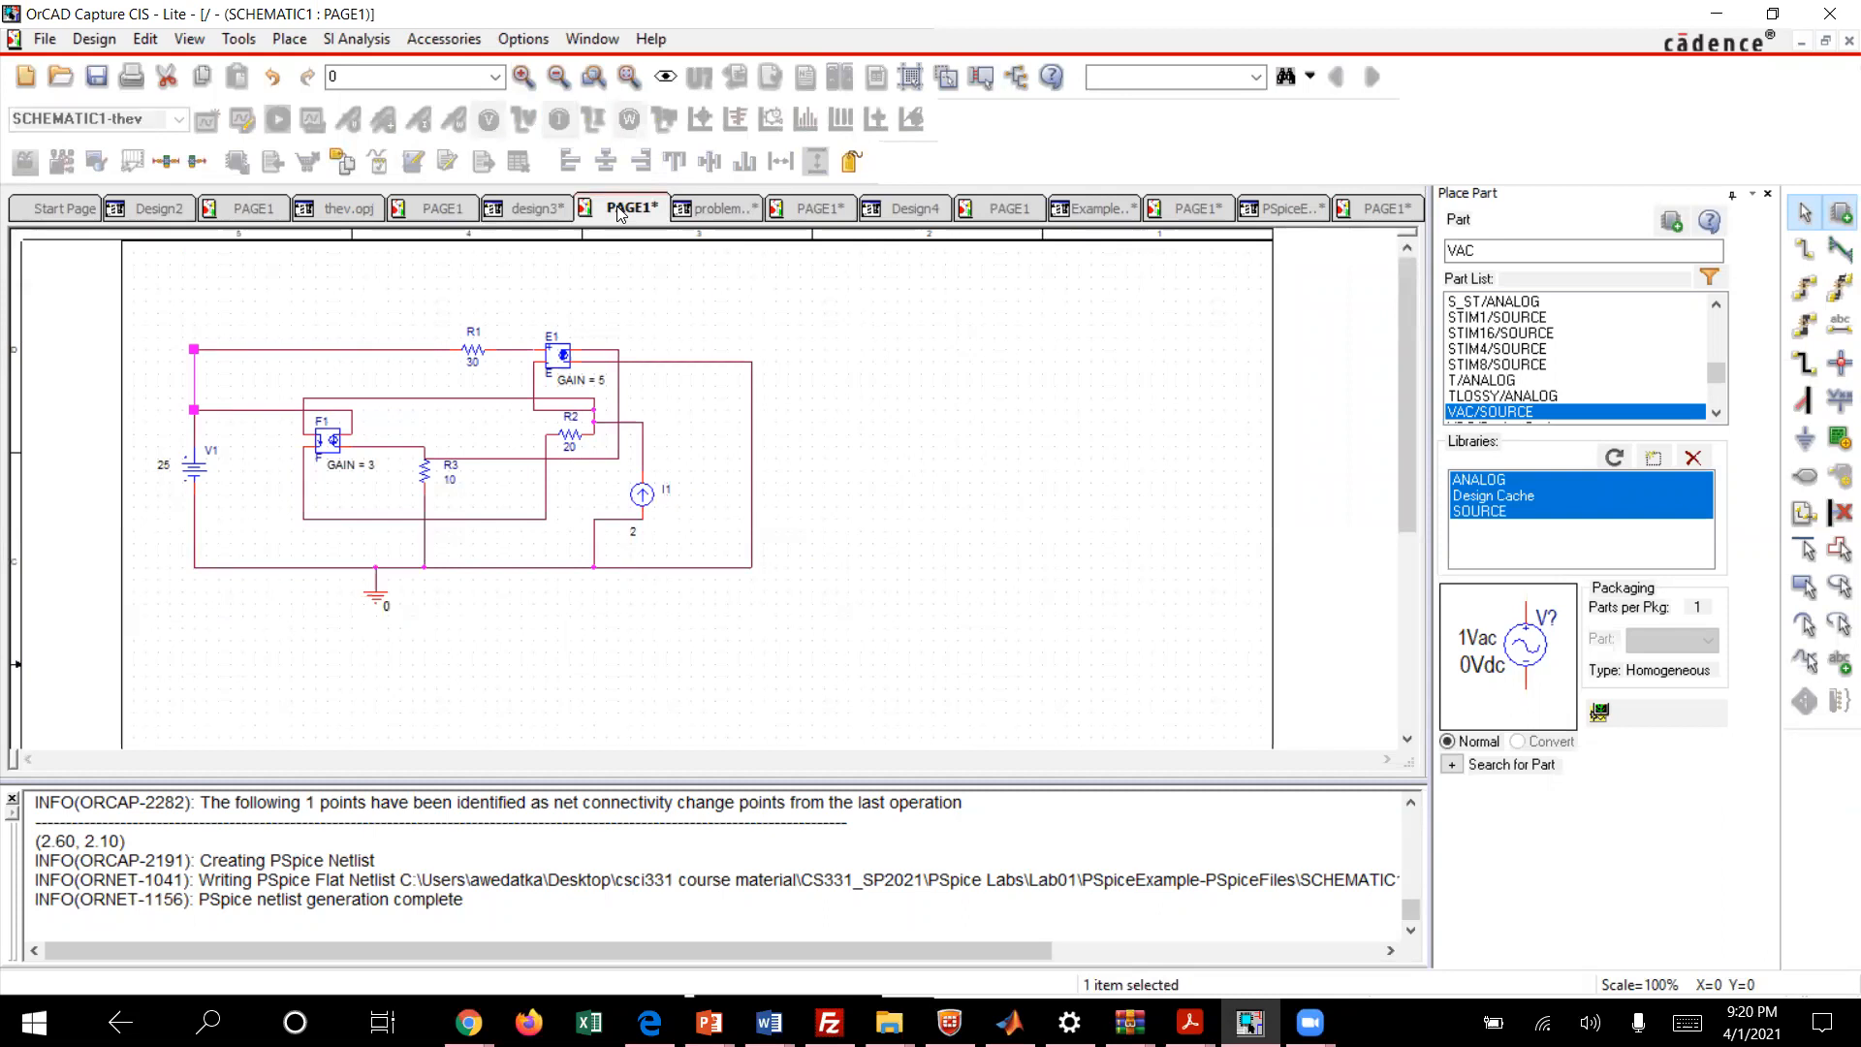
Step: Open the schematic page with simulation profile SCHEMATIC1-khk and display its bias voltages alongside the currents
left_click(795, 217)
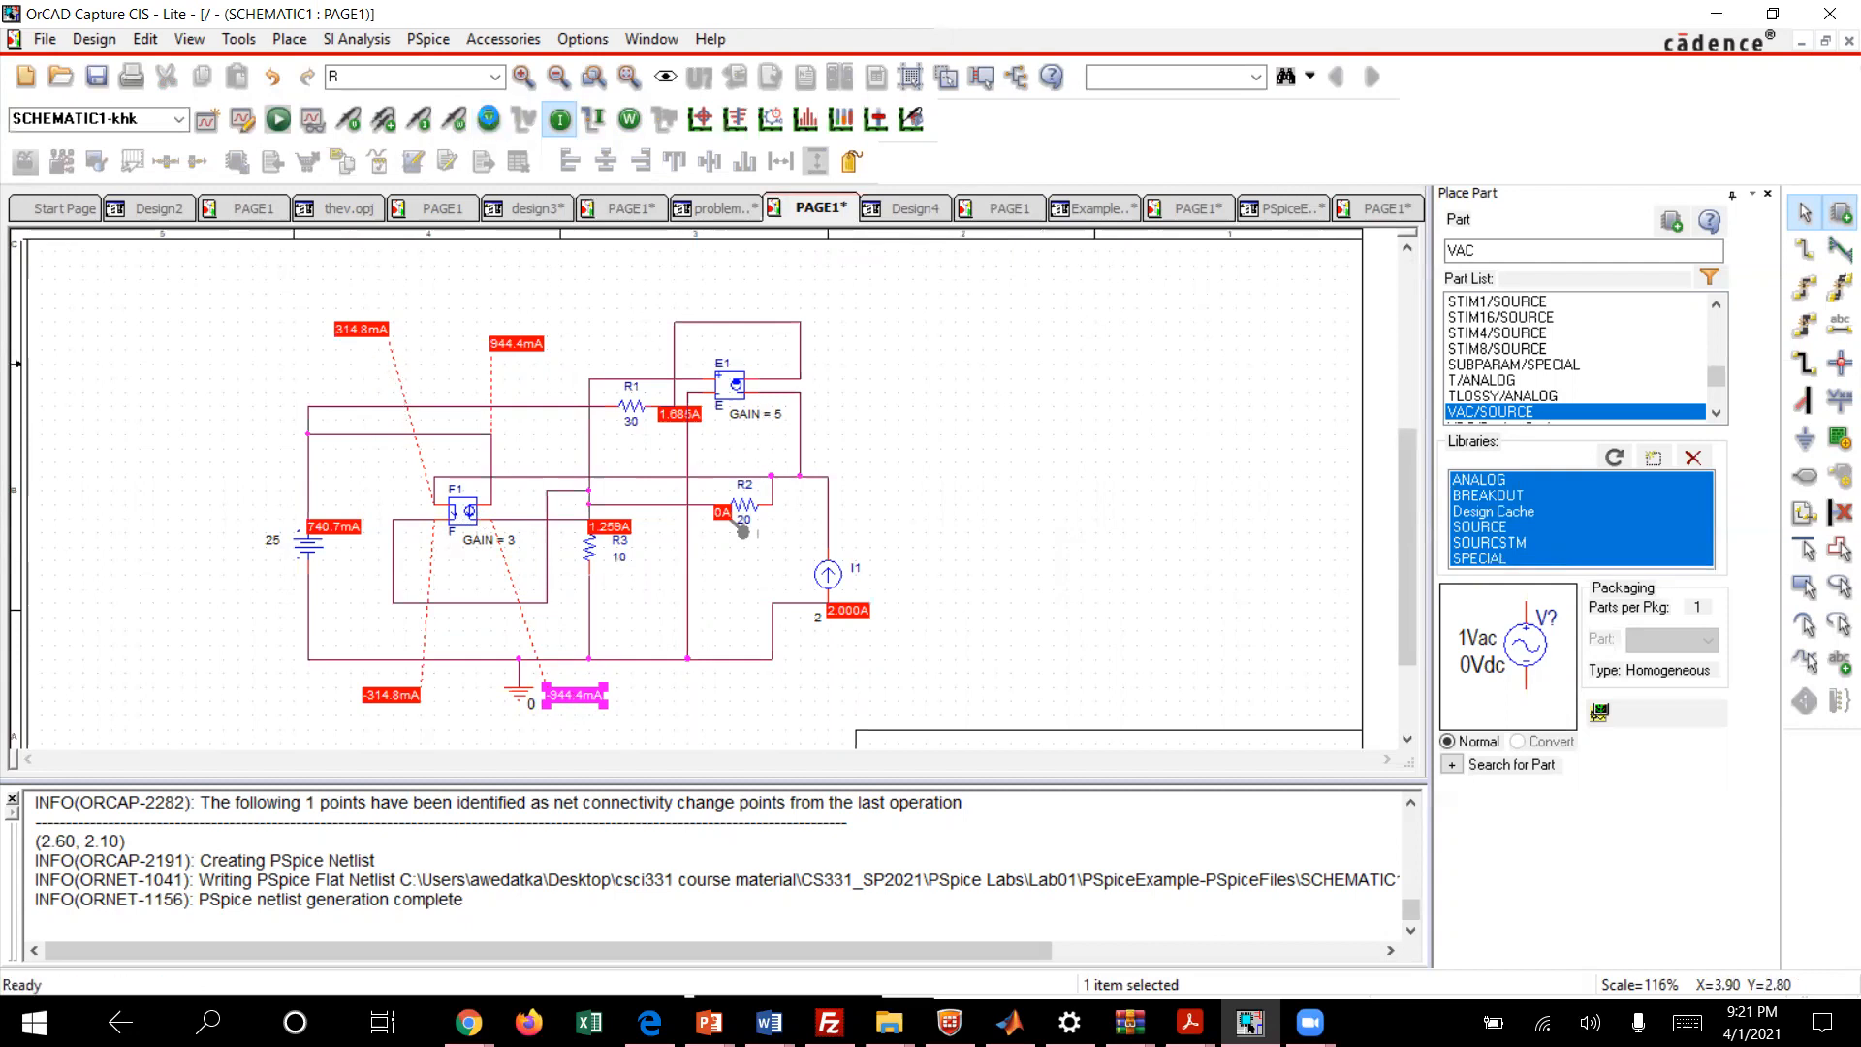
left_click(490, 119)
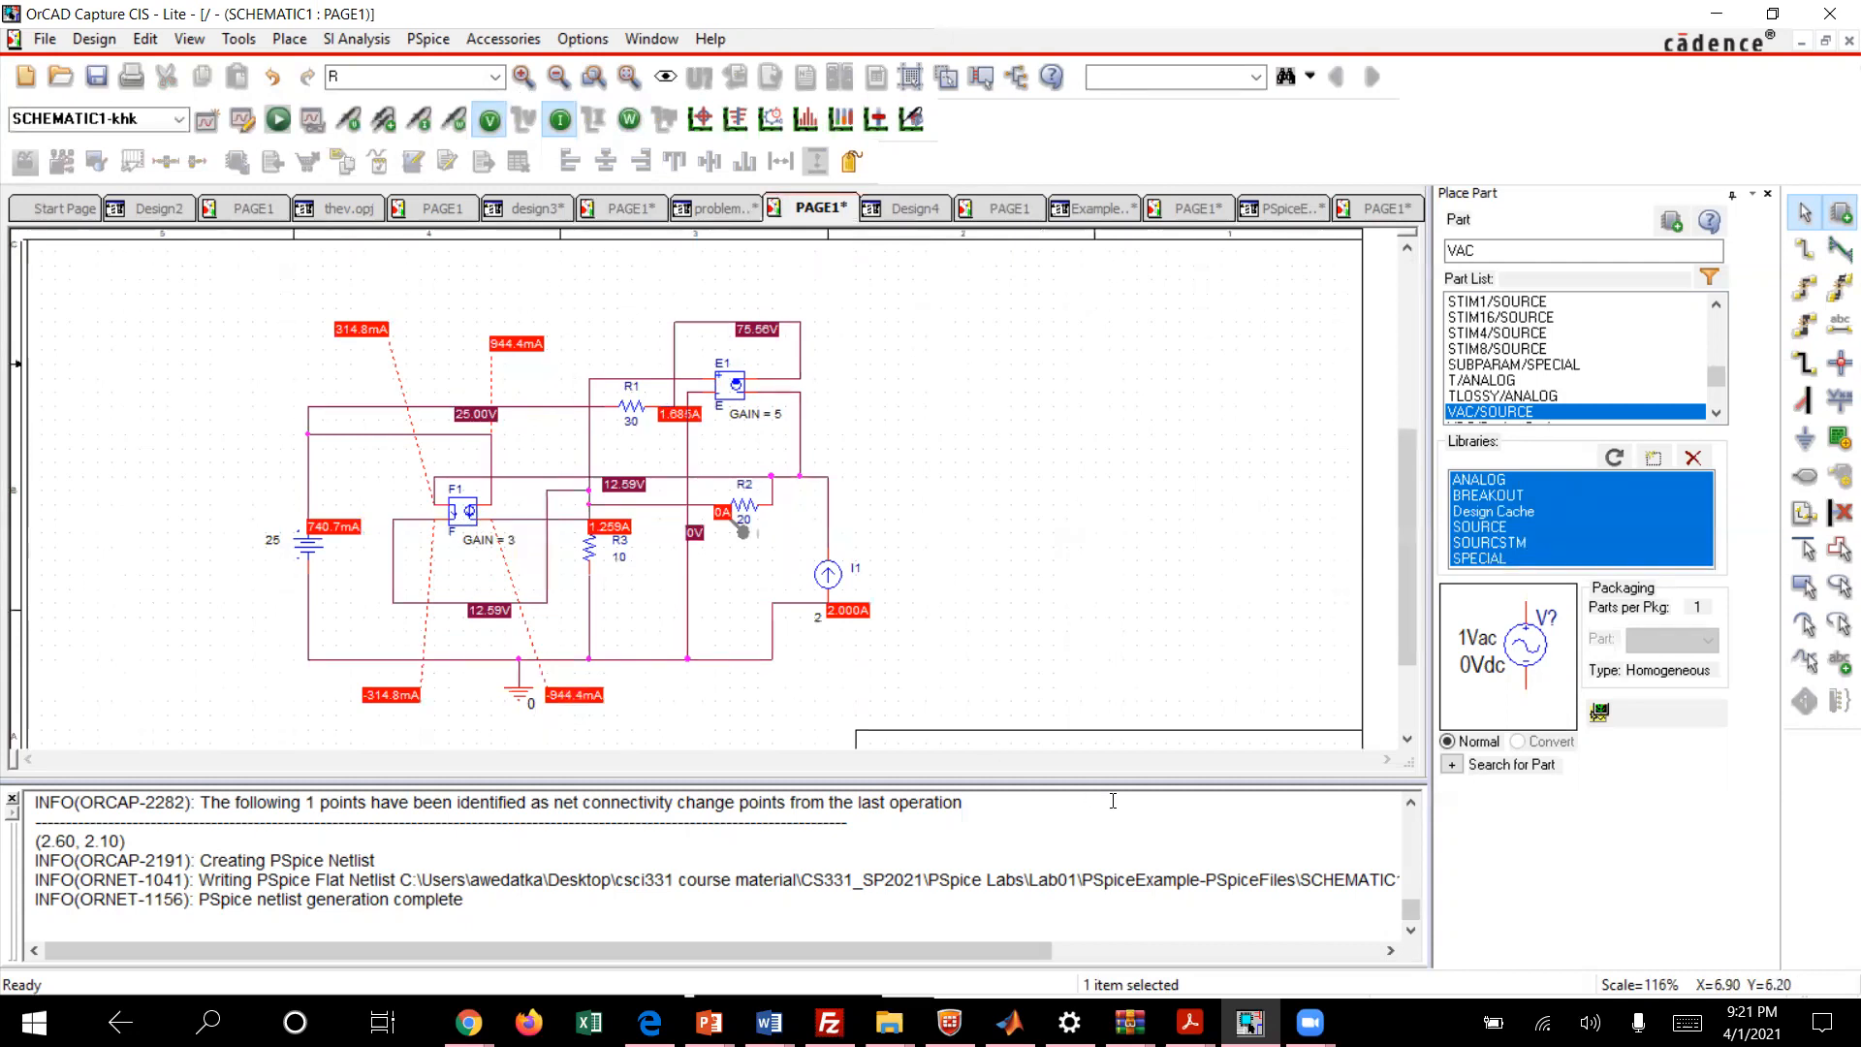
mouse_move(1310, 1023)
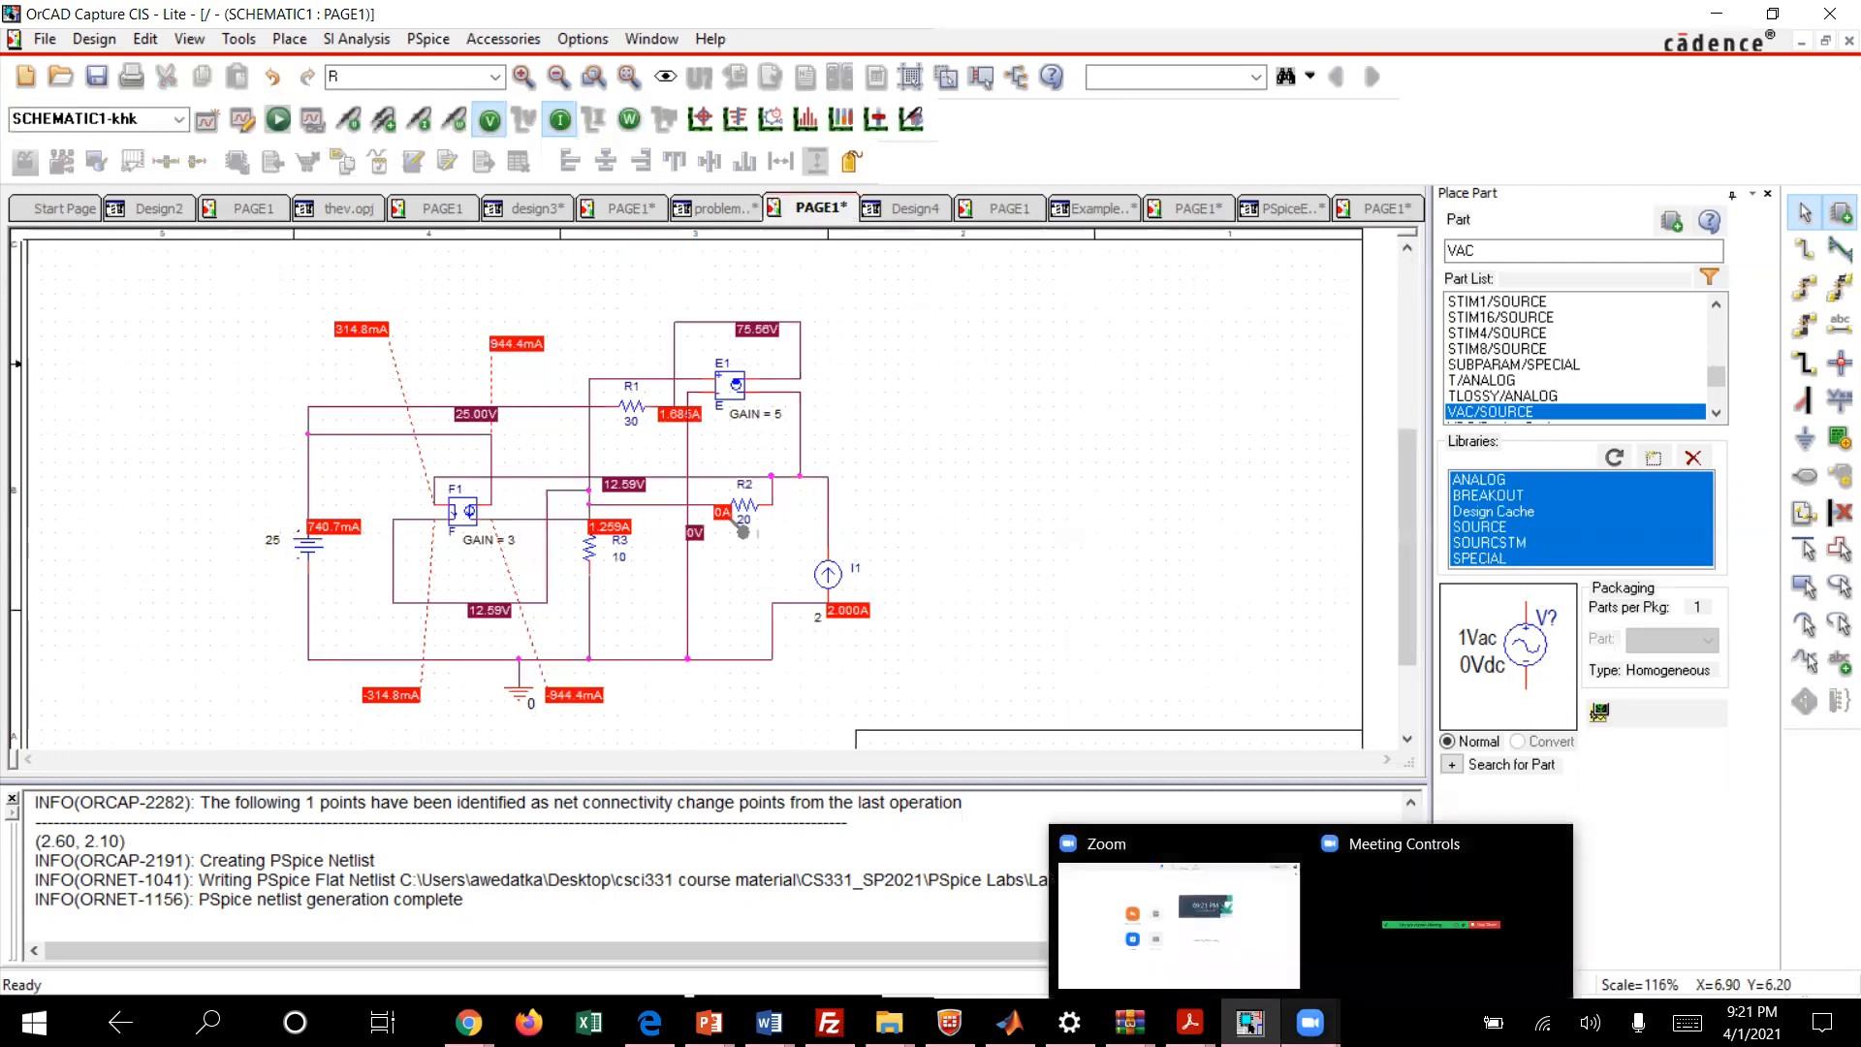
left_click(1326, 973)
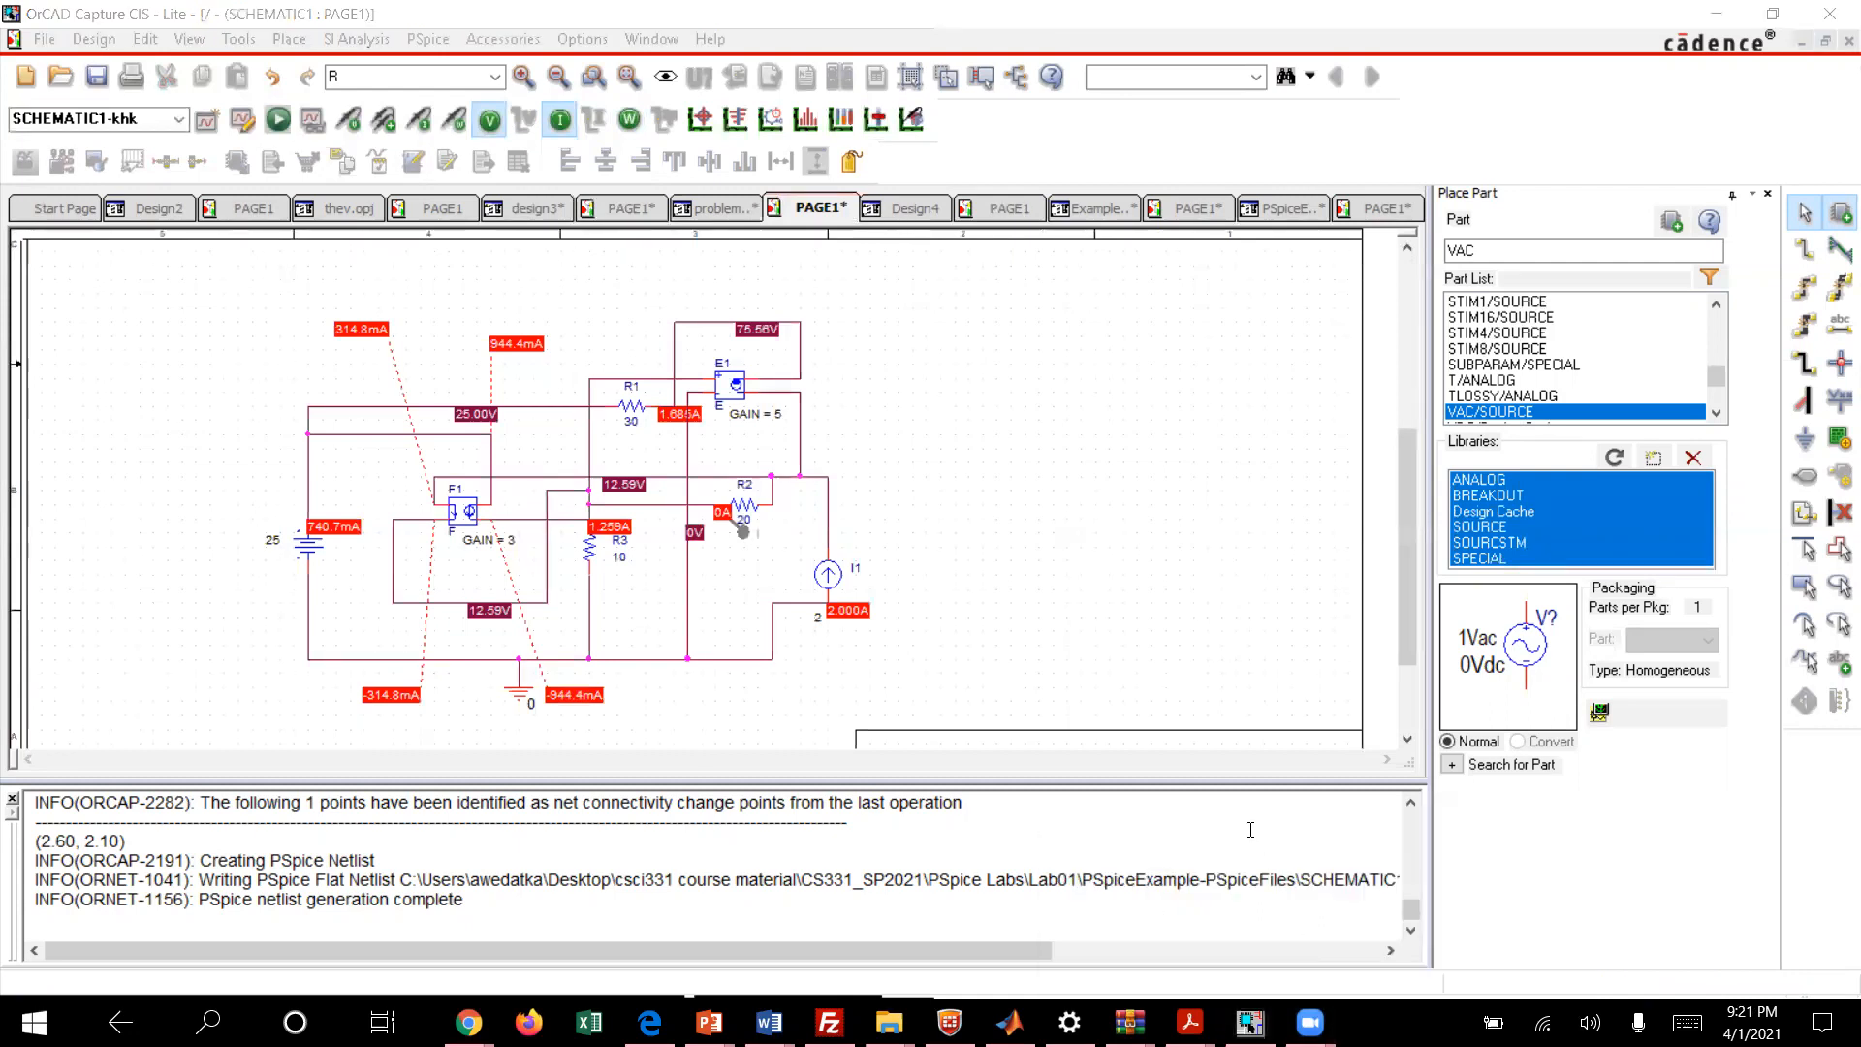
mouse_move(1310, 1023)
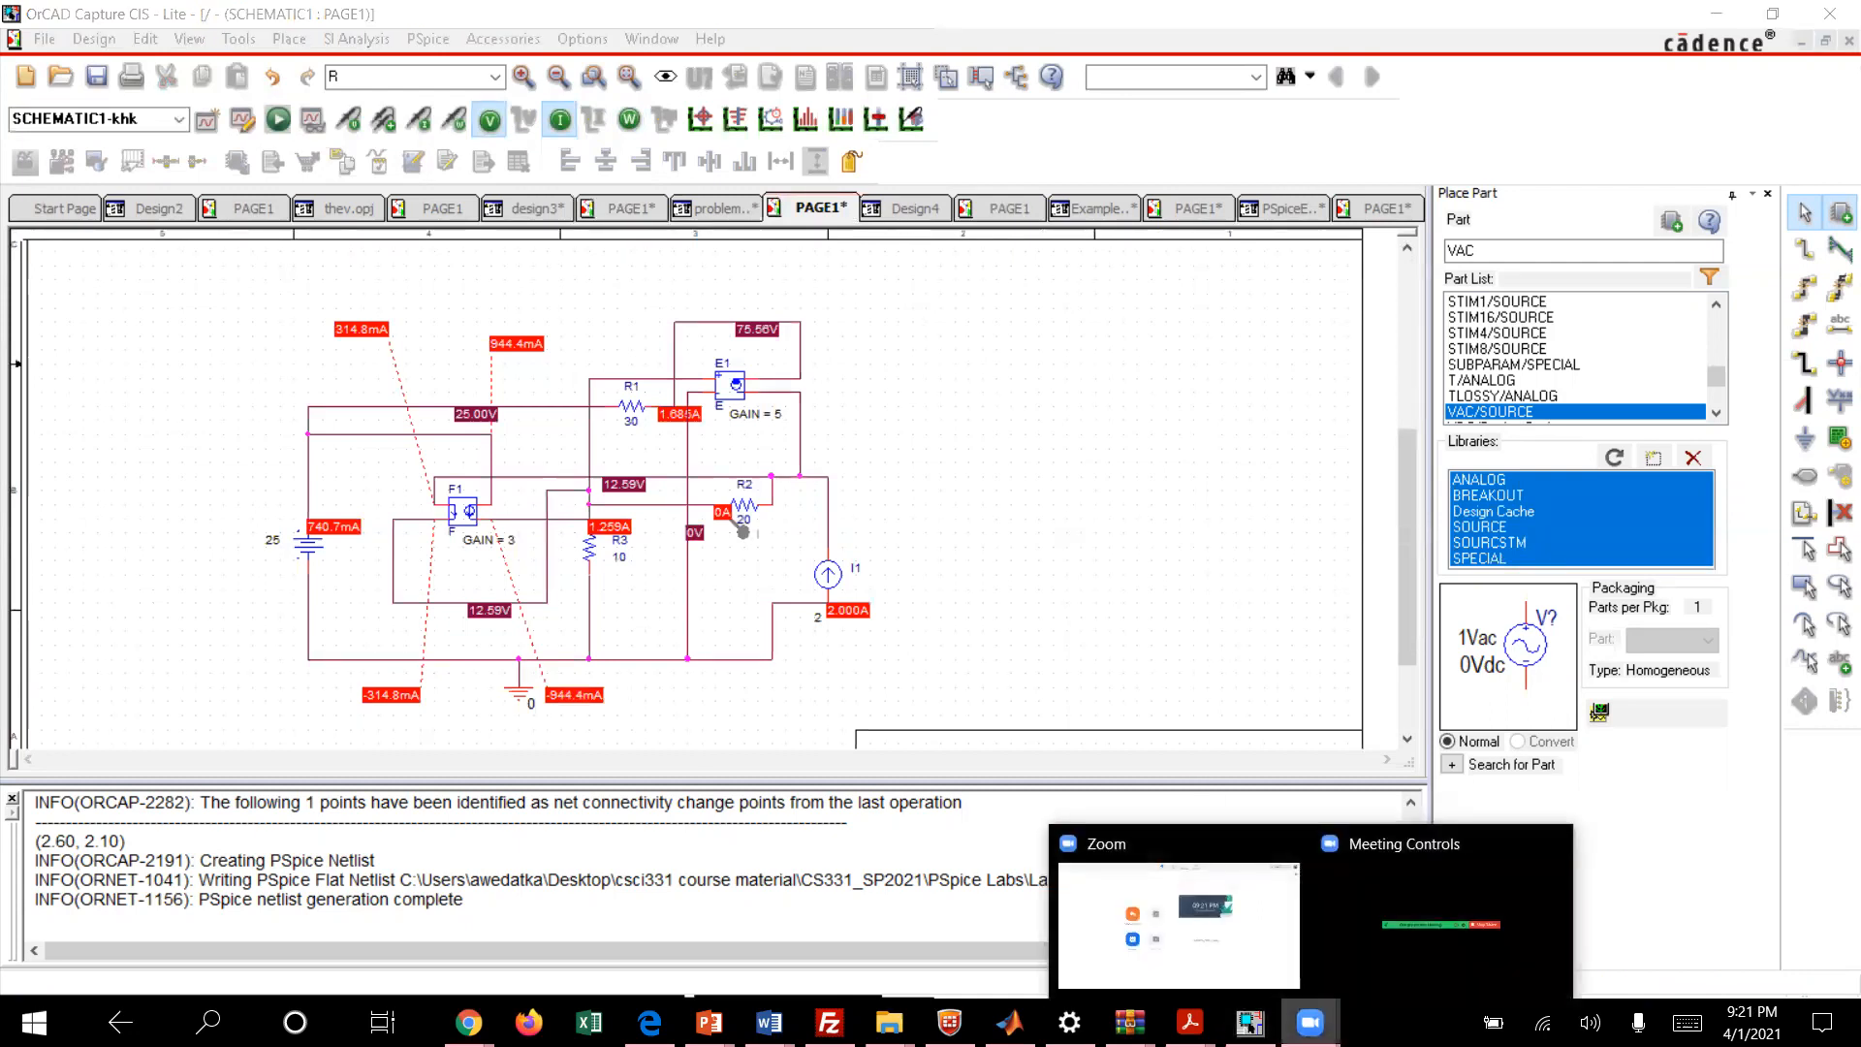
left_click(1397, 953)
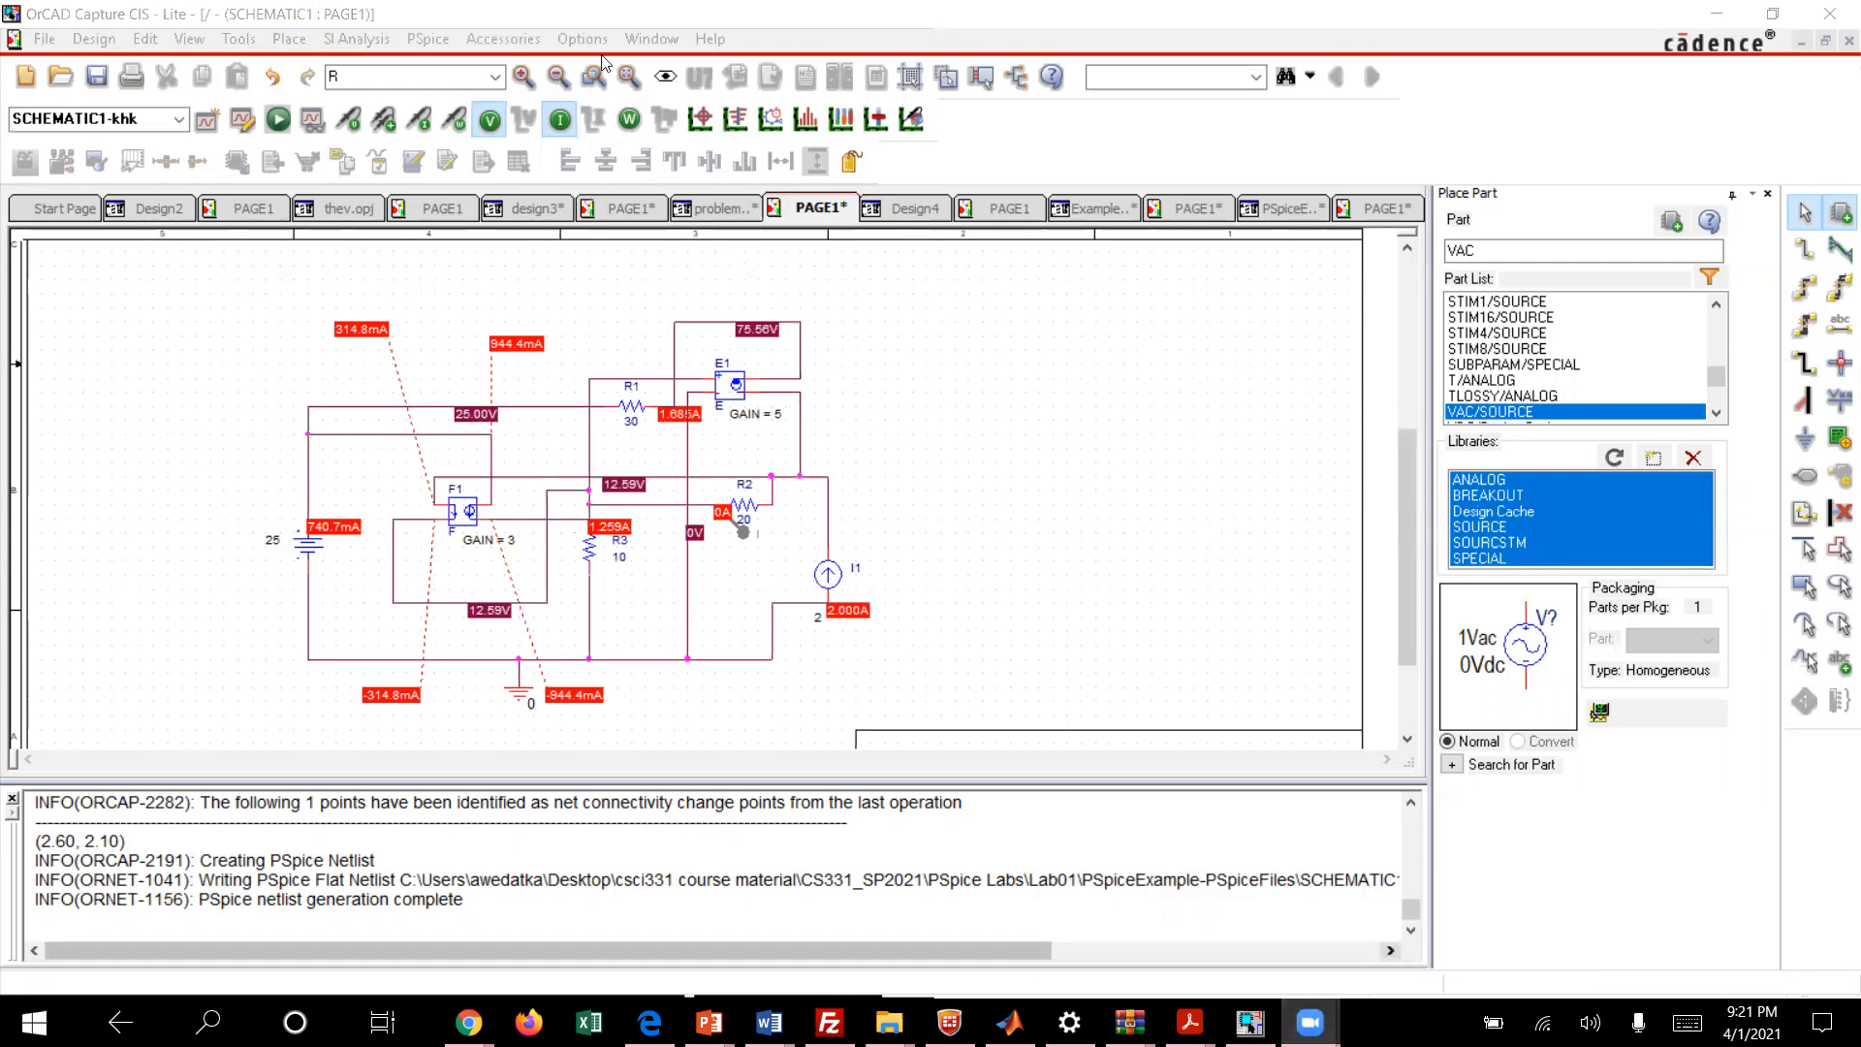